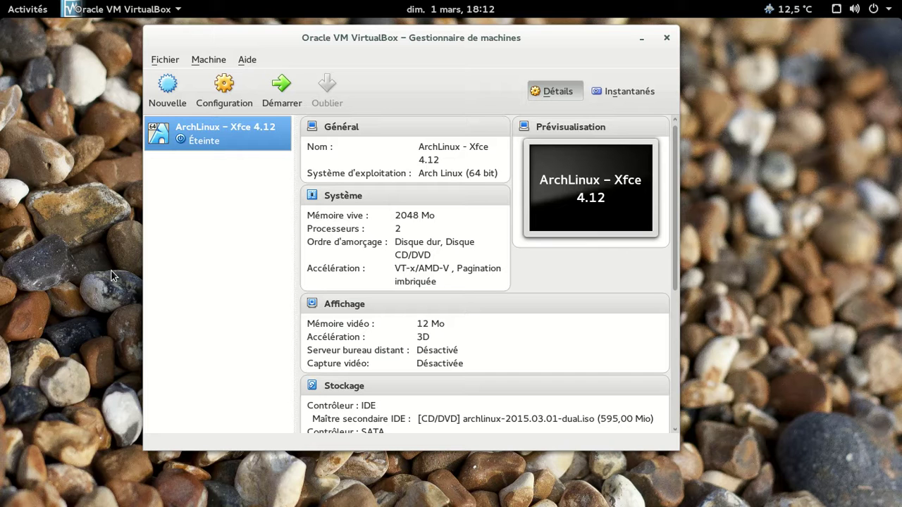
# Step: Start the ArchLinux – Xfce 4.12 virtual machine, boot Arch Linux and log in with the account password
pyautogui.click(282, 88)
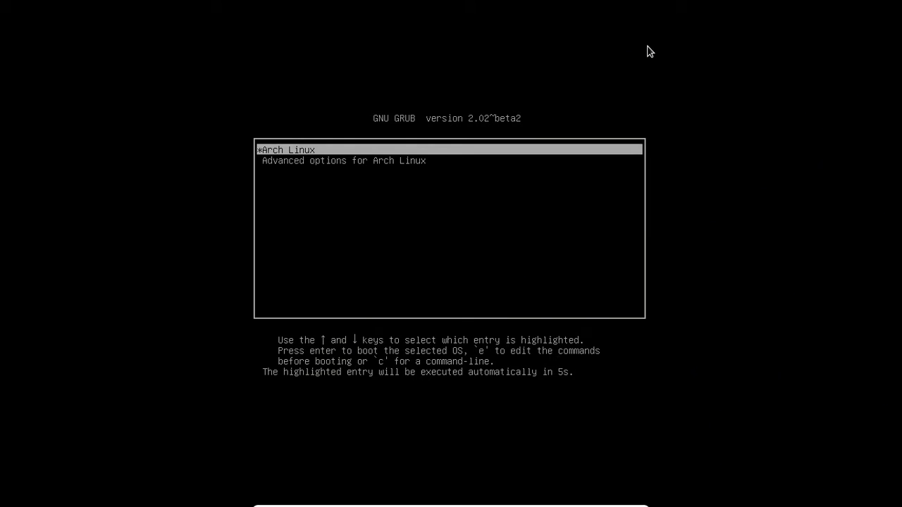
pyautogui.press('Return')
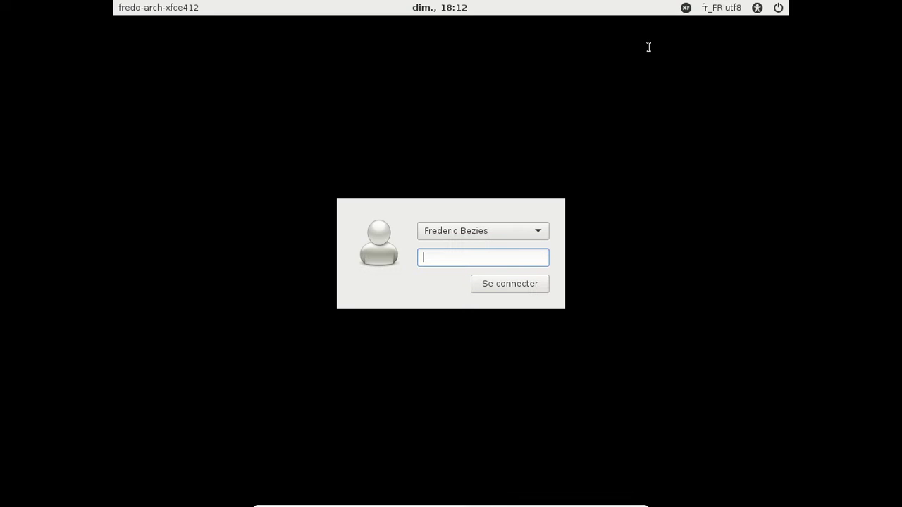
pyautogui.write('*********')
pyautogui.press('Return')
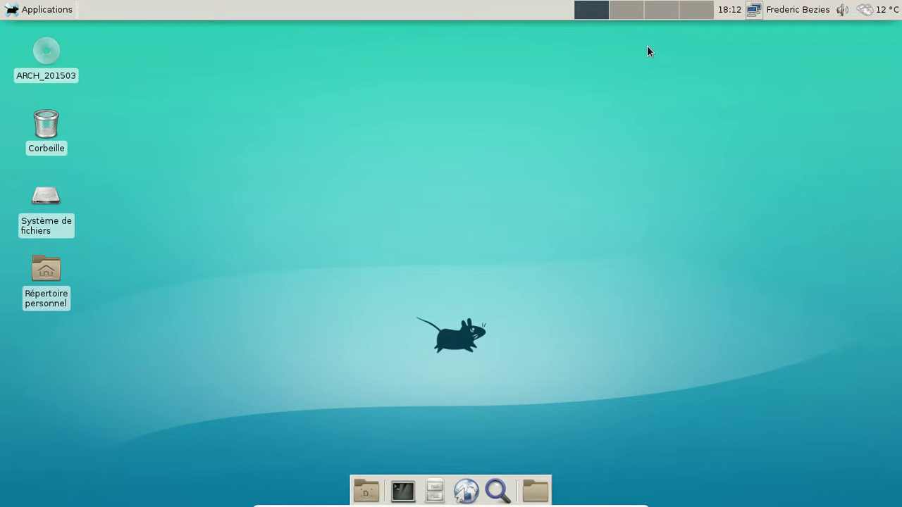
# Step: Check the volume control, then view the weather forecast report and close it
pyautogui.click(843, 11)
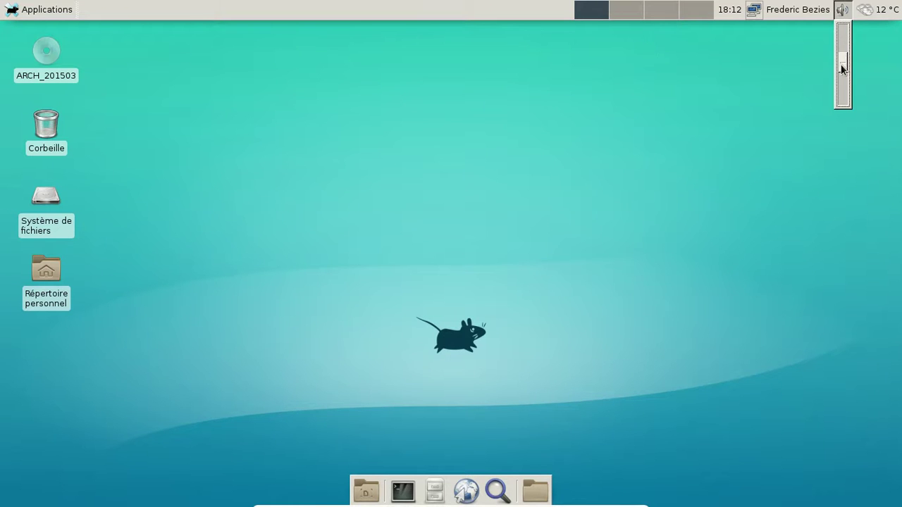
pyautogui.click(899, 111)
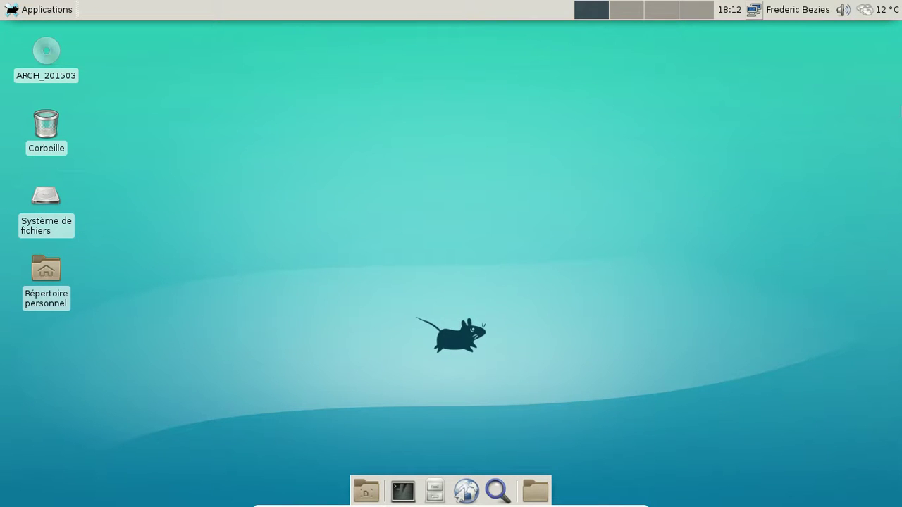
pyautogui.click(892, 13)
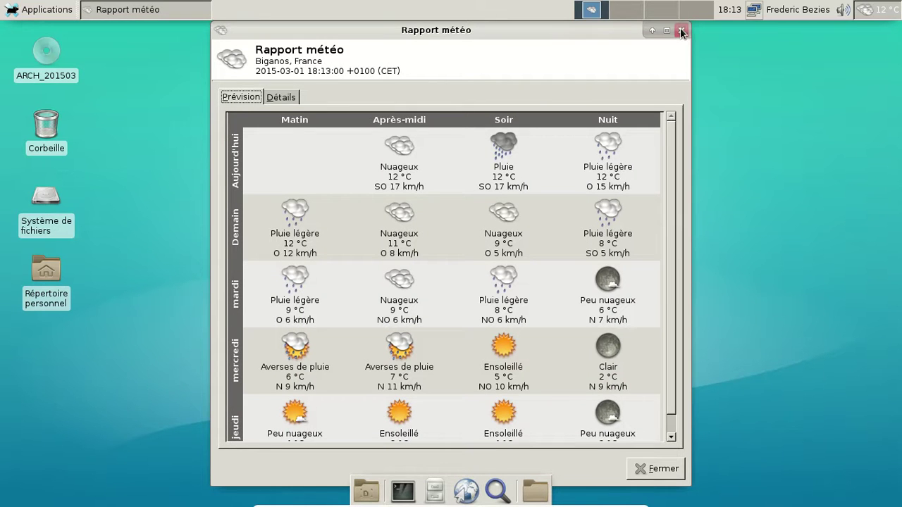
pyautogui.click(680, 30)
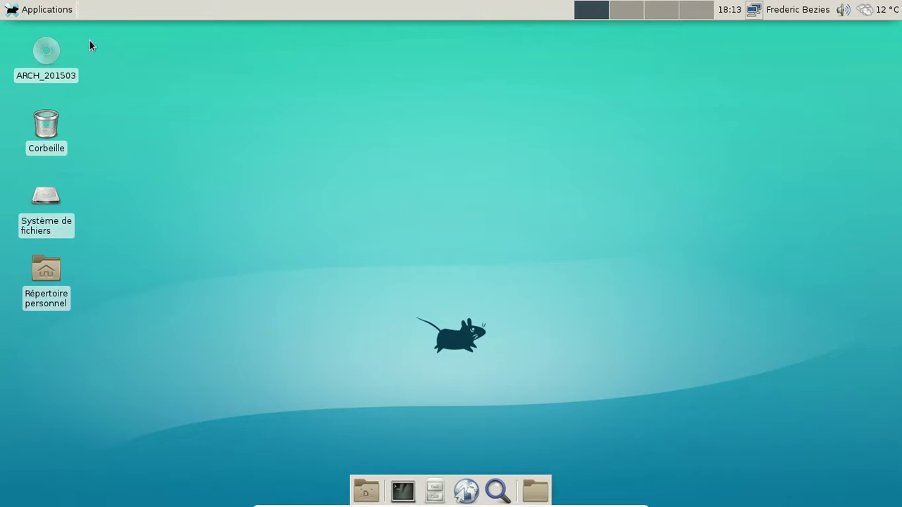
# Step: Open the task manager, examine processor and memory usage and the process list, and close it
pyautogui.click(61, 12)
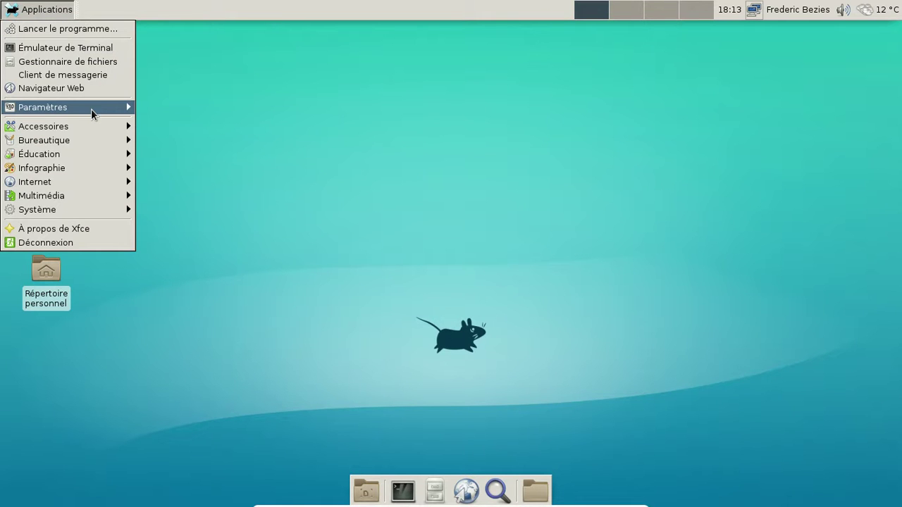
pyautogui.moveTo(92, 112)
pyautogui.moveTo(92, 128)
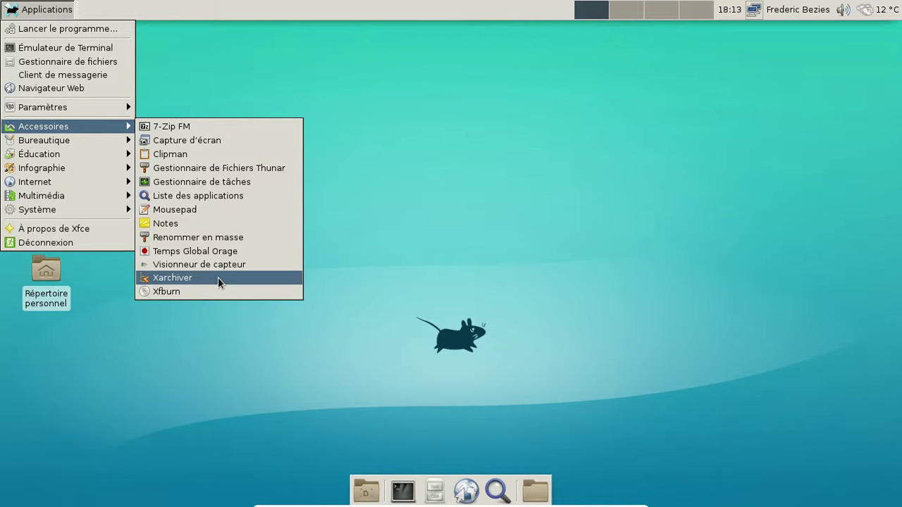
pyautogui.click(227, 184)
pyautogui.moveTo(237, 35); pyautogui.dragTo(480, 78)
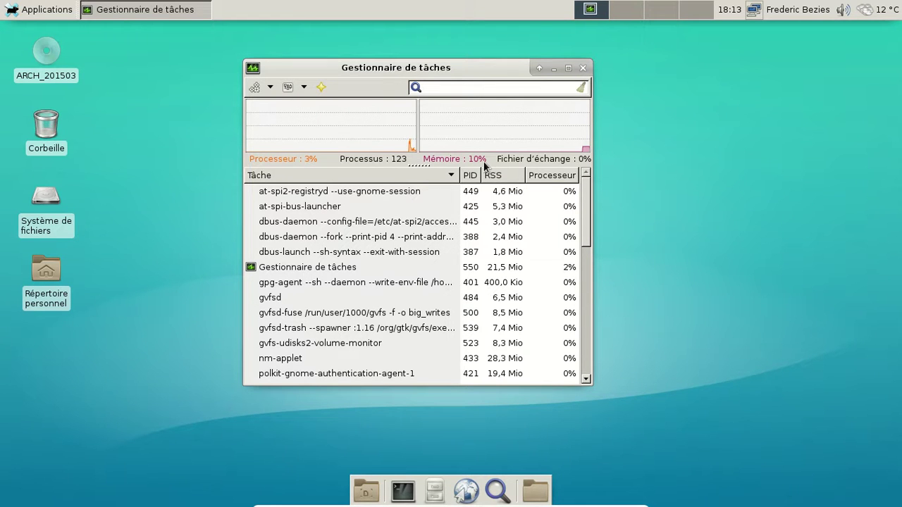
pyautogui.click(405, 267)
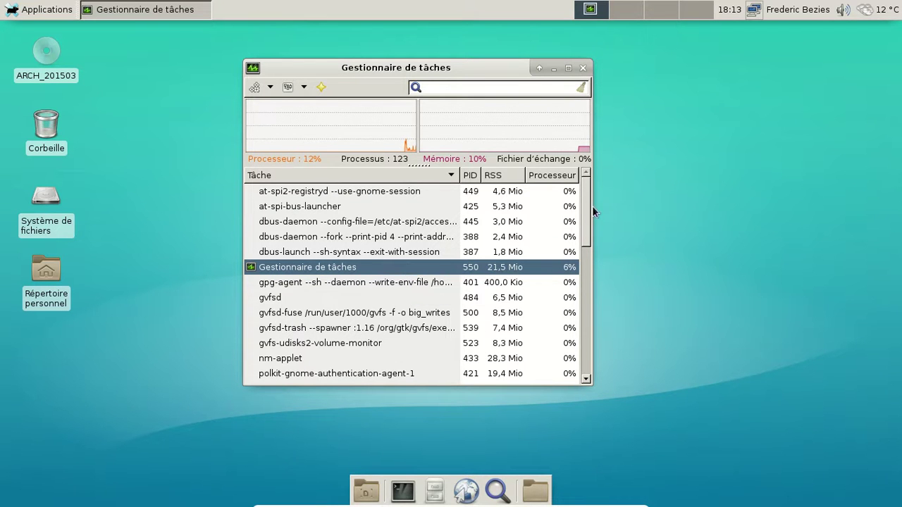
pyautogui.moveTo(582, 194)
pyautogui.mouseDown()
pyautogui.moveTo(597, 337)
pyautogui.moveTo(586, 200)
pyautogui.mouseUp()
pyautogui.click(580, 66)
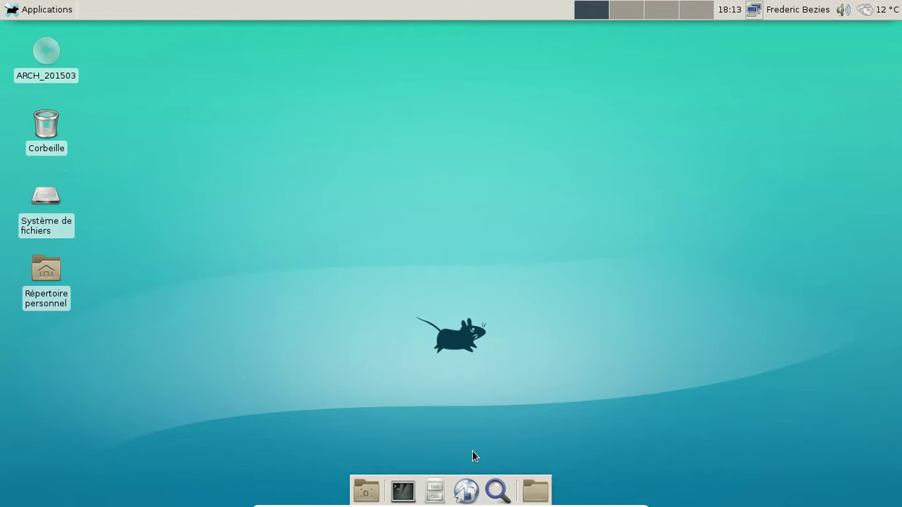
# Step: Browse the installed multimedia and system applications, view the Xfce version information and close it
pyautogui.click(25, 9)
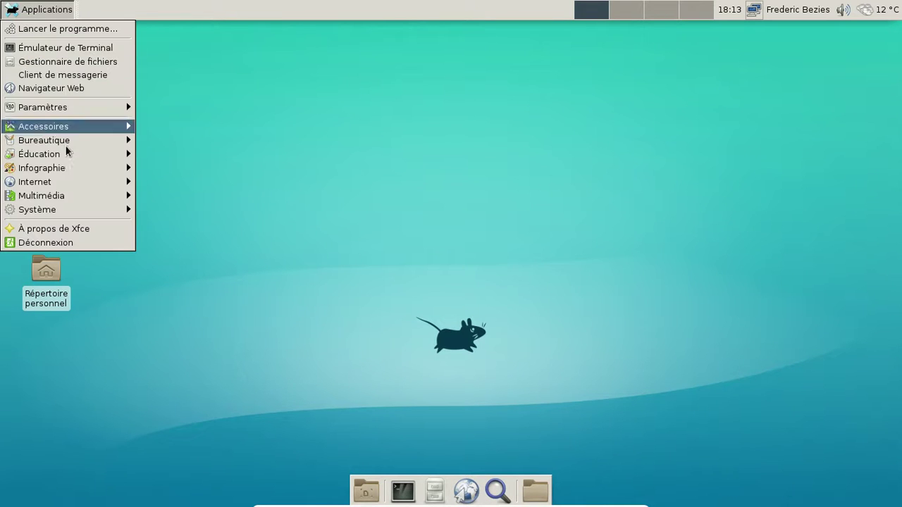
pyautogui.moveTo(70, 200)
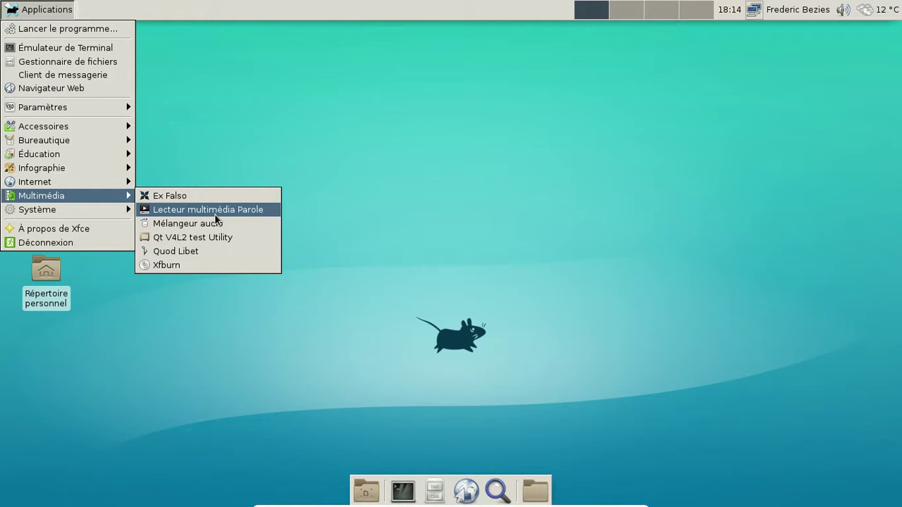
pyautogui.moveTo(94, 212)
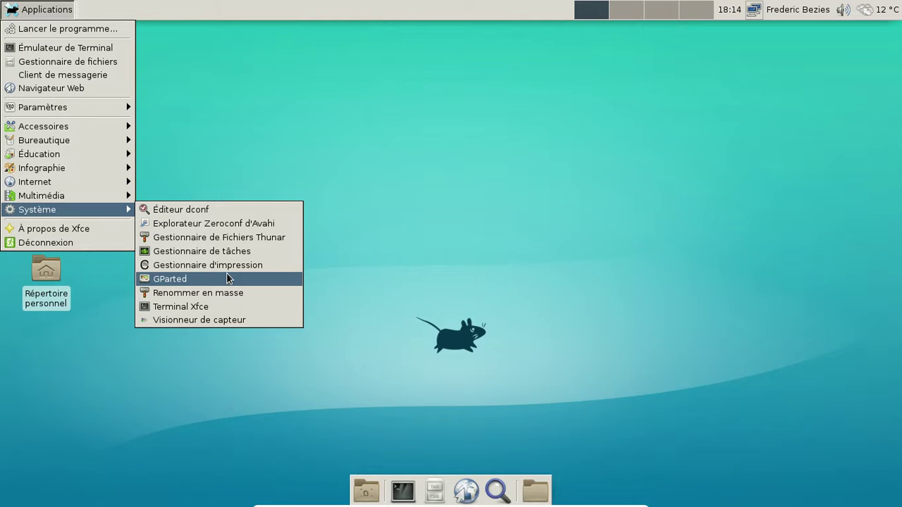
pyautogui.click(50, 231)
pyautogui.moveTo(155, 31); pyautogui.dragTo(373, 49)
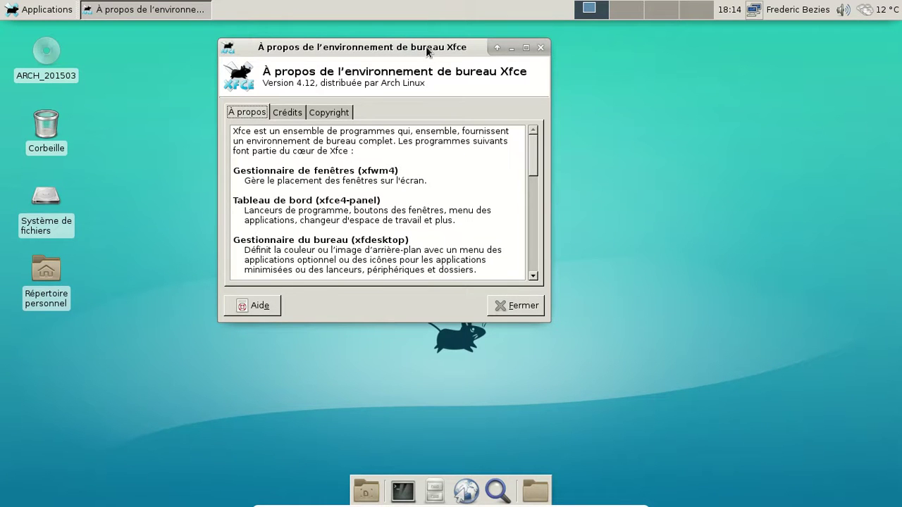
pyautogui.click(539, 47)
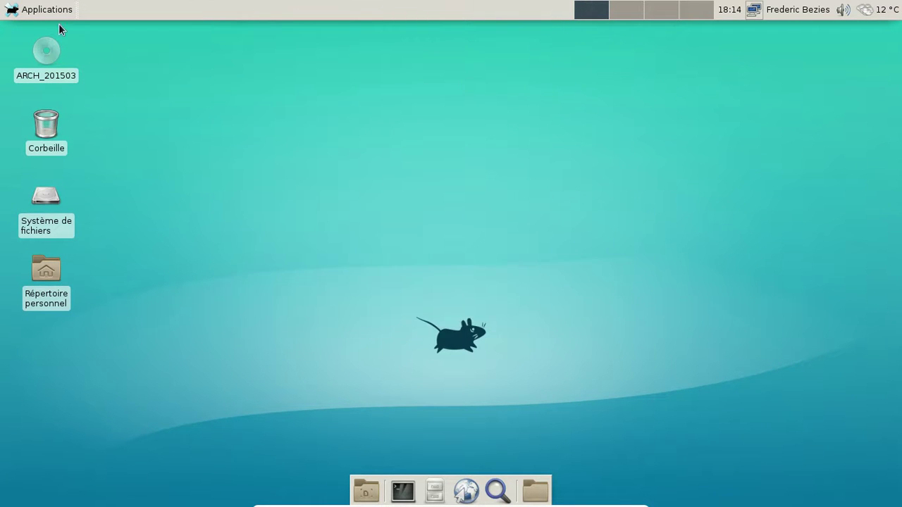
# Step: Open the file manager, move its window nearer the middle of the desktop and view Thunar's About information
pyautogui.click(46, 10)
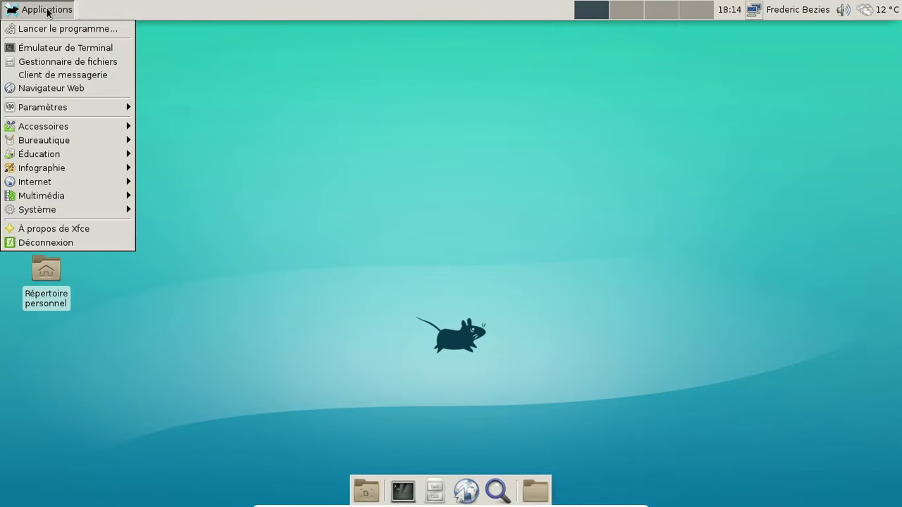
pyautogui.click(68, 59)
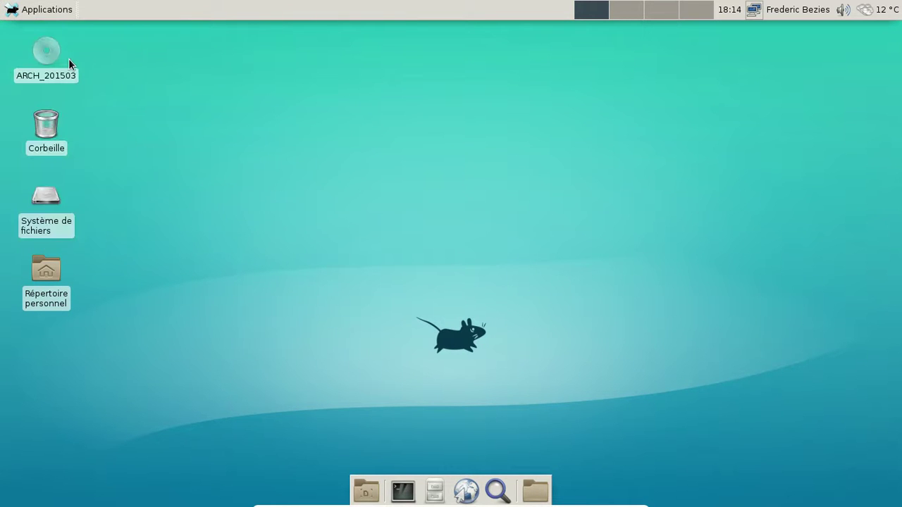
pyautogui.moveTo(256, 31); pyautogui.dragTo(492, 44)
pyautogui.click(405, 64)
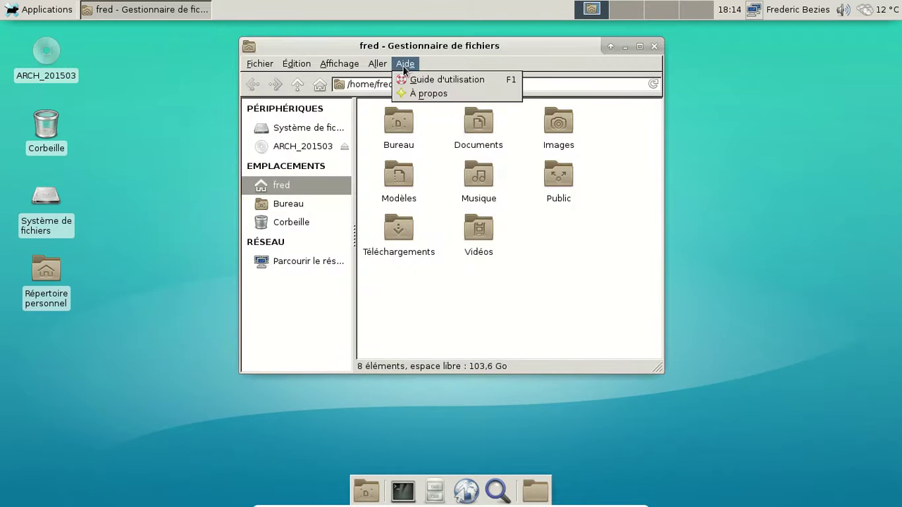
pyautogui.click(416, 94)
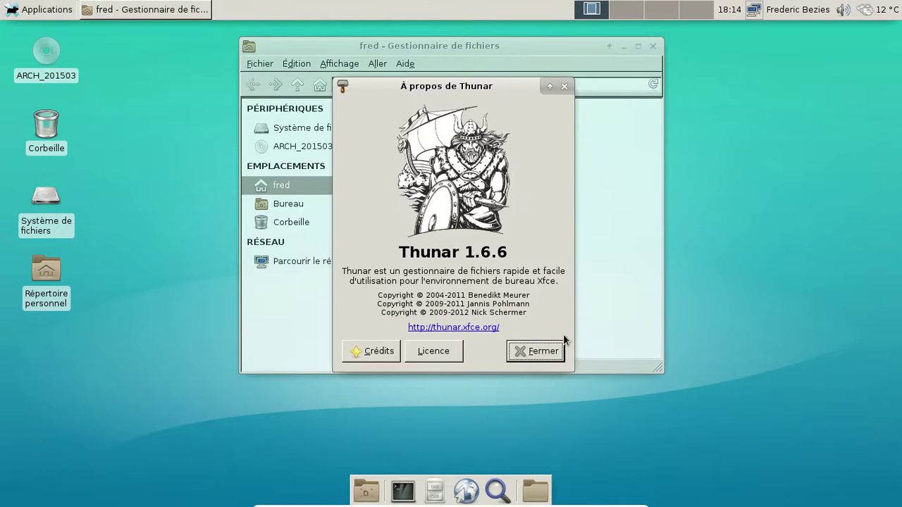
pyautogui.click(541, 351)
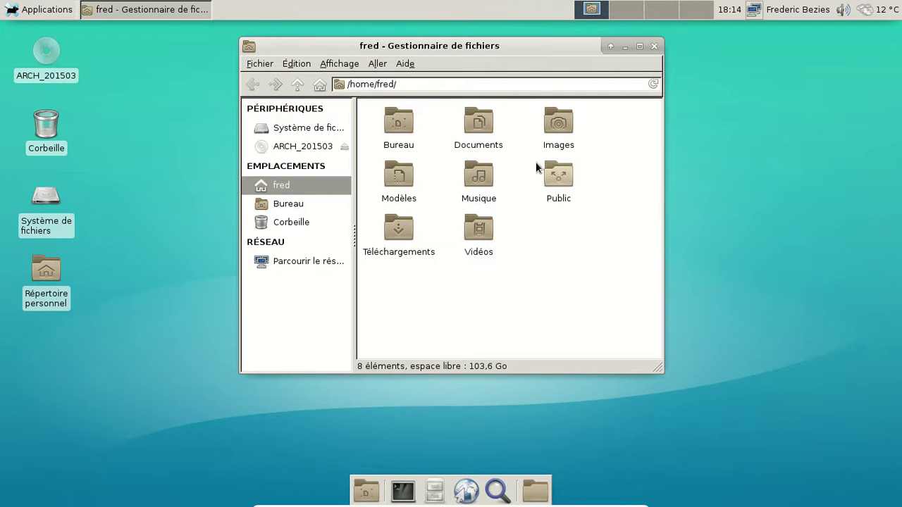
# Step: View the general properties of the Images folder and close them
pyautogui.rightClick(551, 133)
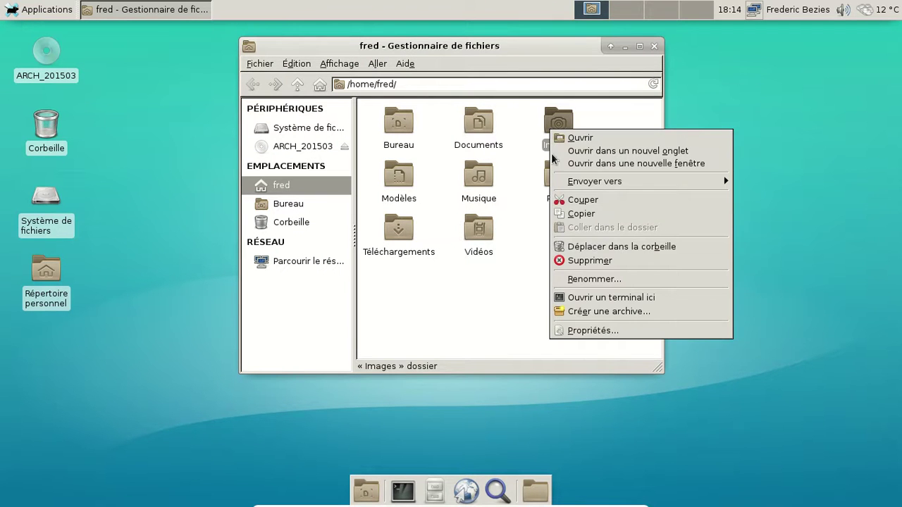
pyautogui.click(591, 331)
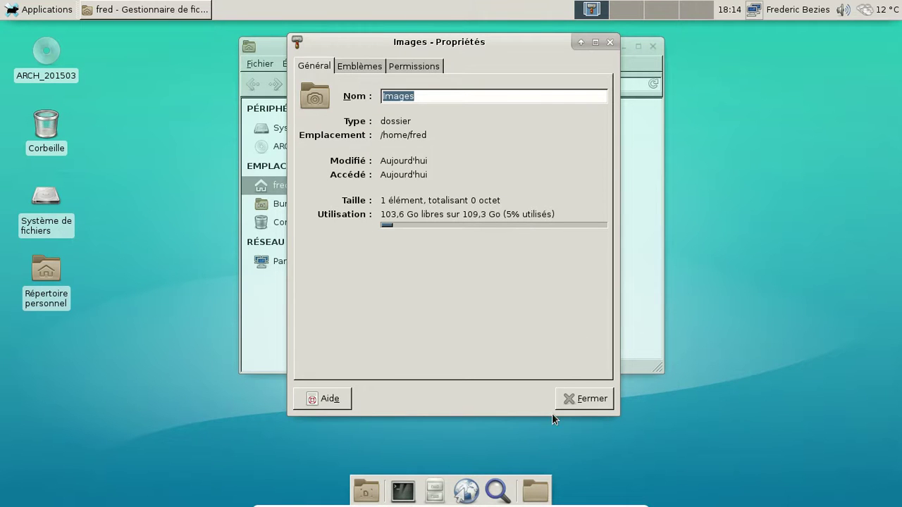
pyautogui.click(577, 398)
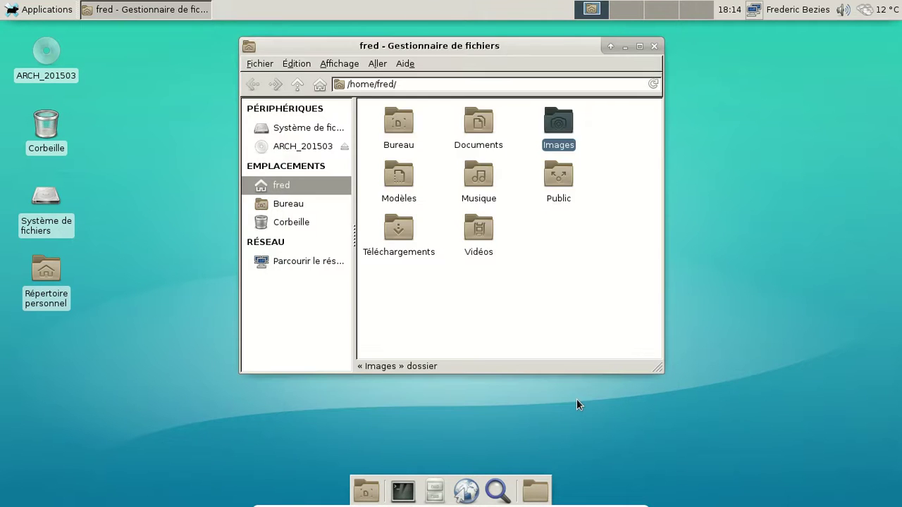
# Step: Browse the ARCH_201503 disc and the network locations, returning to the home folder
pyautogui.click(297, 146)
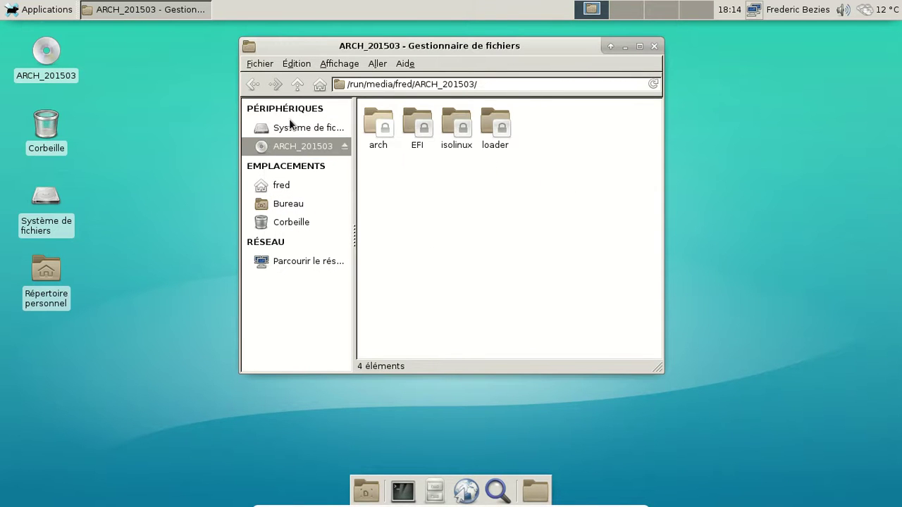
pyautogui.click(296, 189)
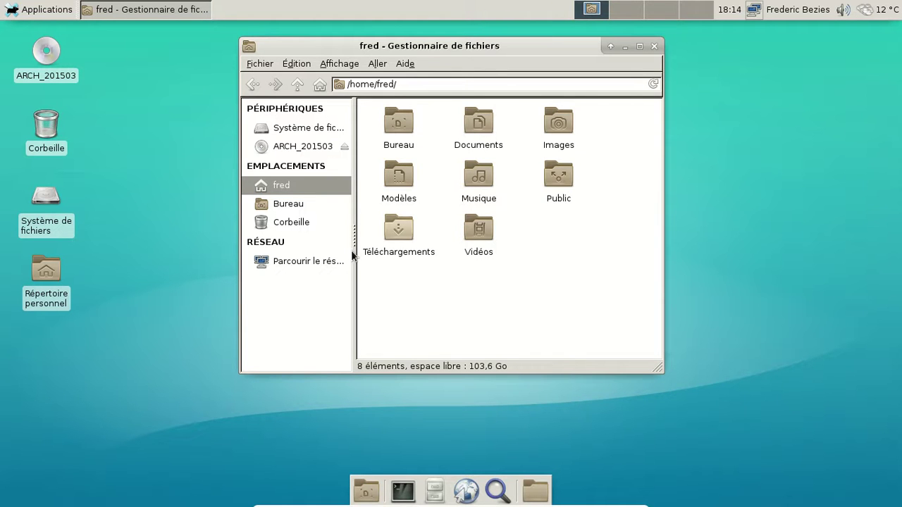
pyautogui.click(282, 262)
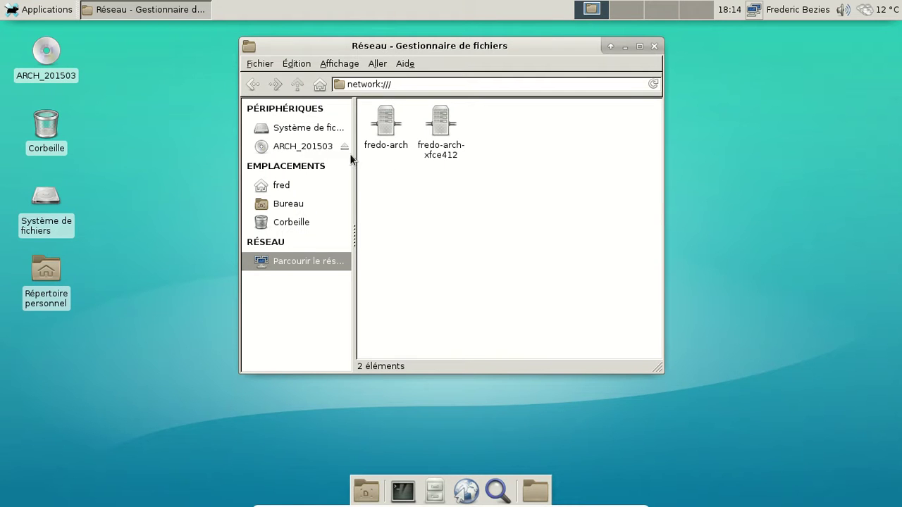
pyautogui.click(290, 184)
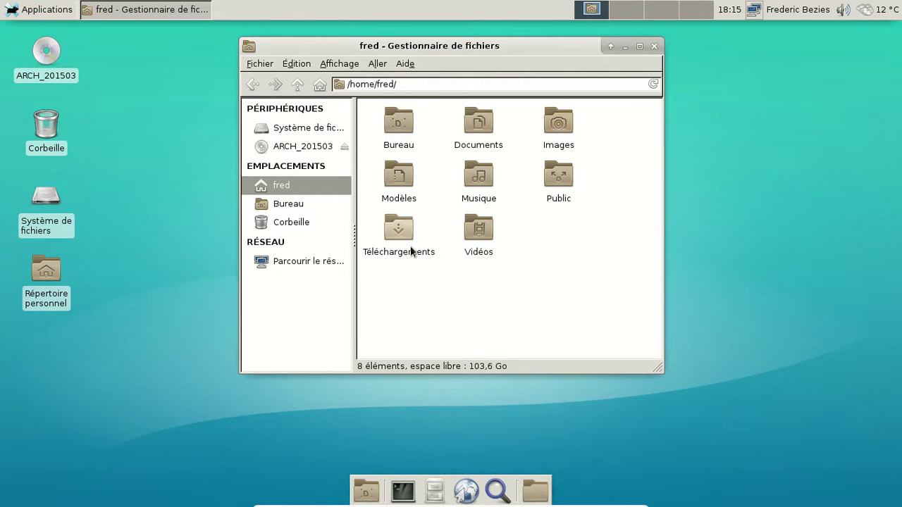
# Step: View the archive creation options for the Images folder without creating an archive
pyautogui.click(560, 125)
pyautogui.rightClick(561, 125)
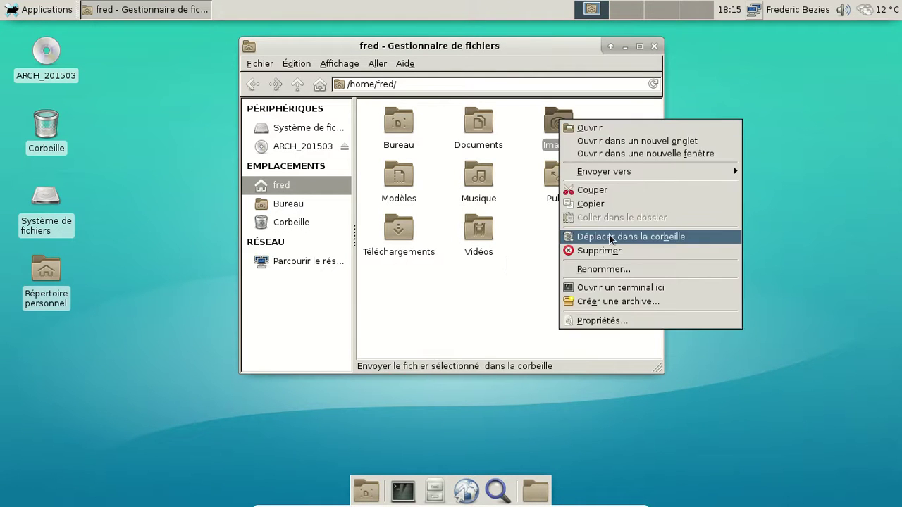
pyautogui.click(596, 302)
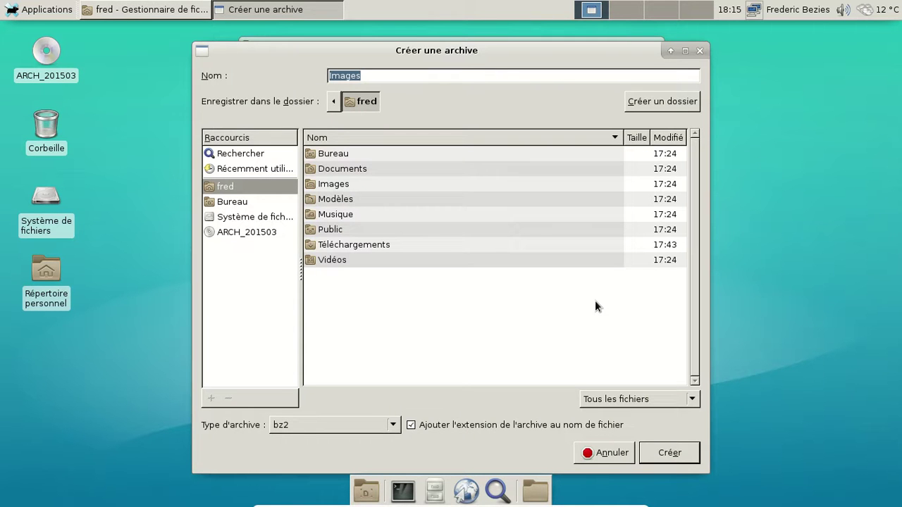
pyautogui.click(584, 455)
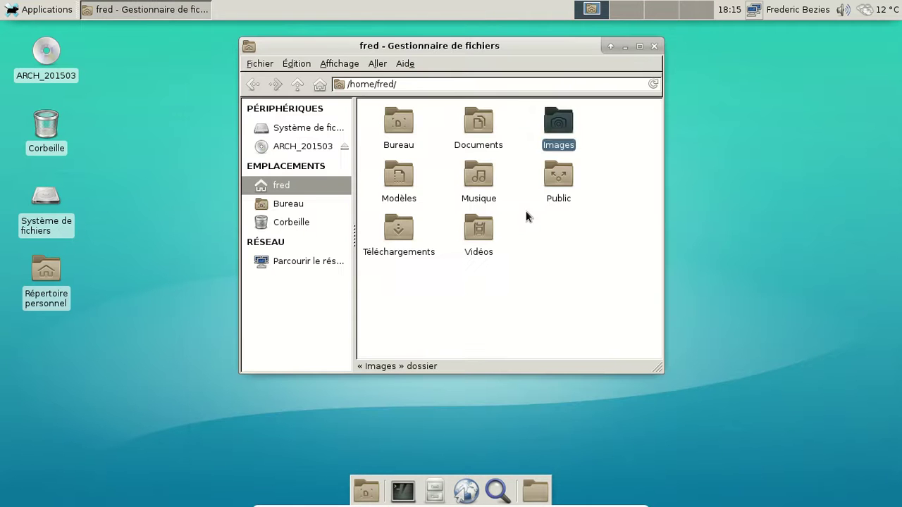
# Step: Open a terminal in the home folder to view its About information, closing the terminal and file manager windows when done
pyautogui.rightClick(530, 239)
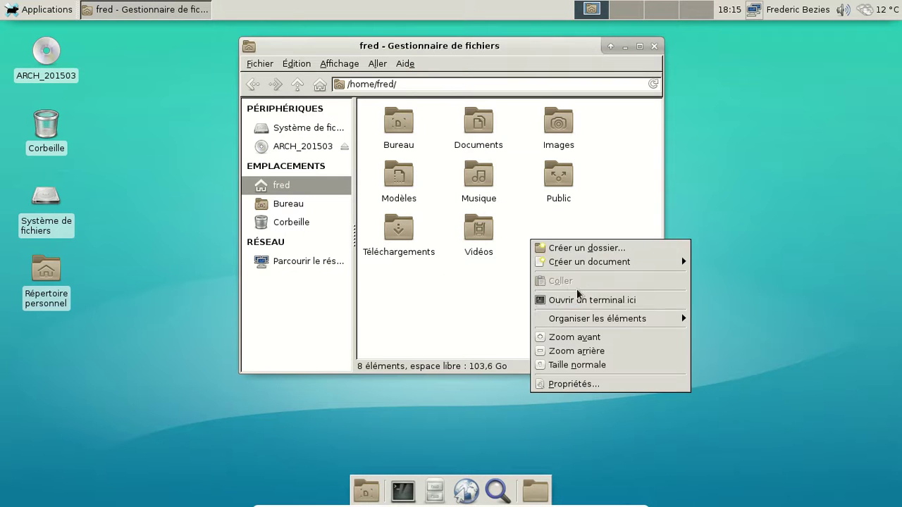
pyautogui.click(580, 297)
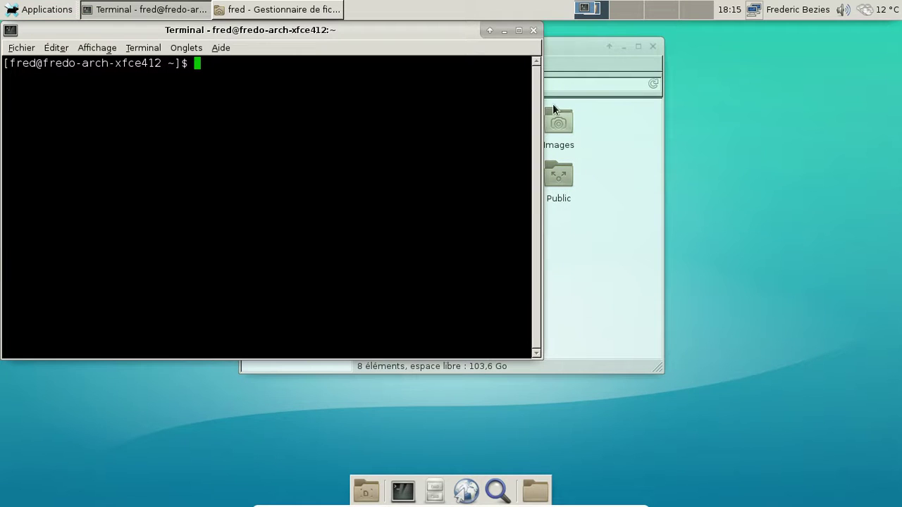
pyautogui.click(221, 48)
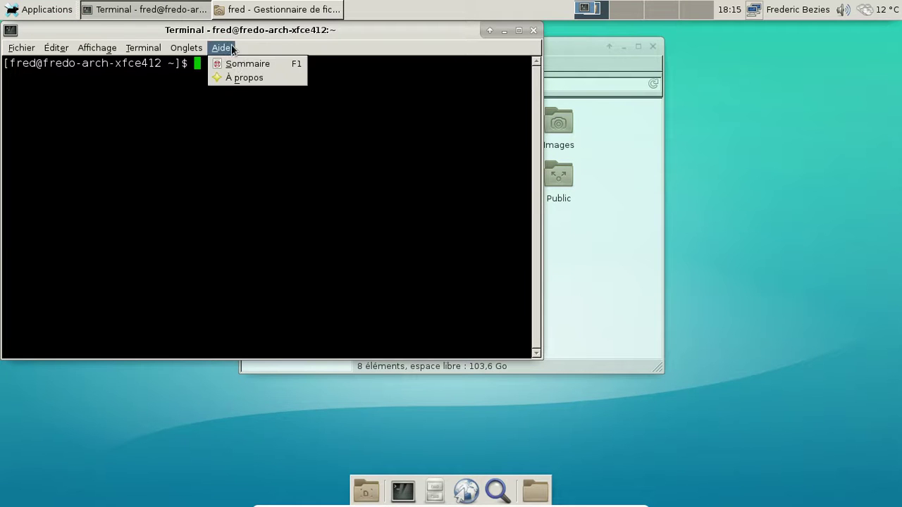
pyautogui.click(247, 76)
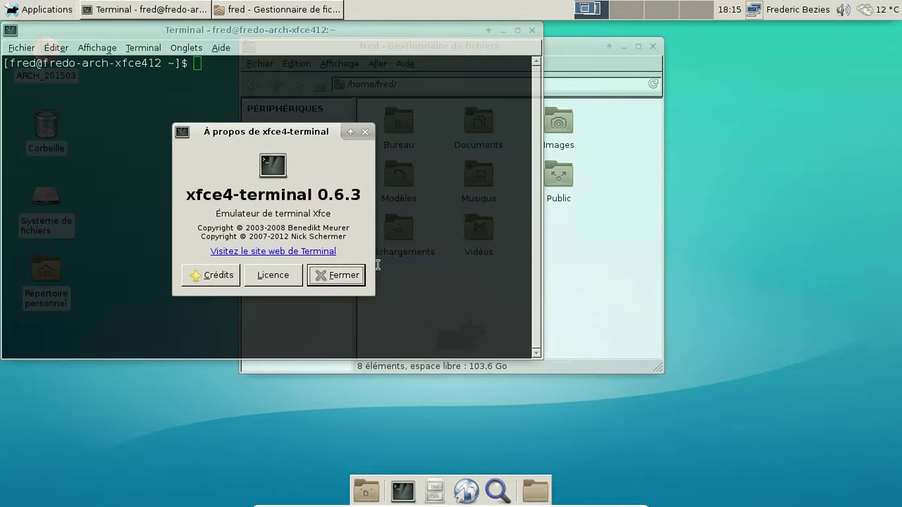
pyautogui.click(349, 280)
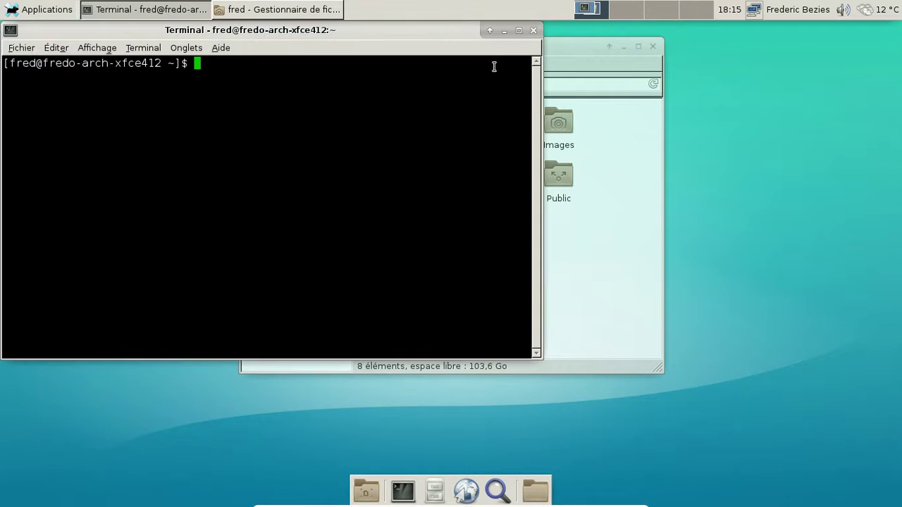
pyautogui.click(533, 30)
pyautogui.click(654, 48)
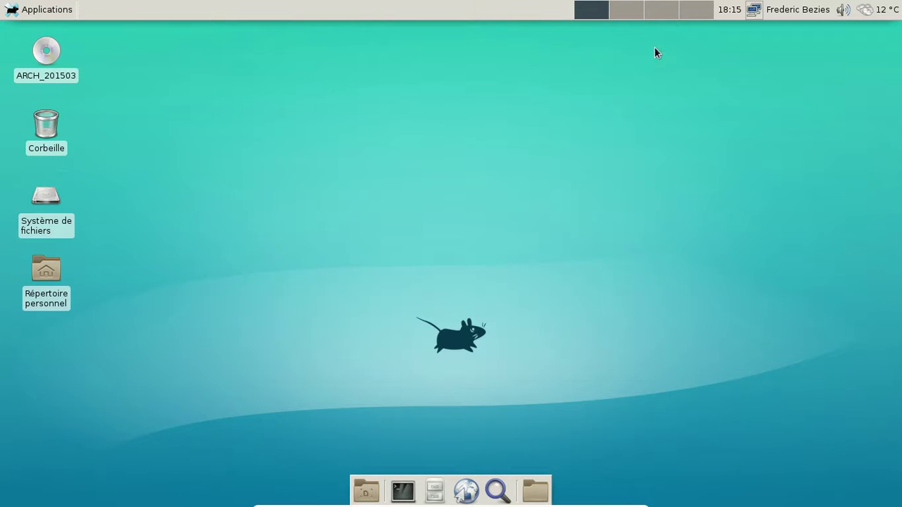
# Step: Browse the Internet, Éducation and Bureautique application categories and launch LibreOffice Writer
pyautogui.click(65, 12)
pyautogui.moveTo(89, 195)
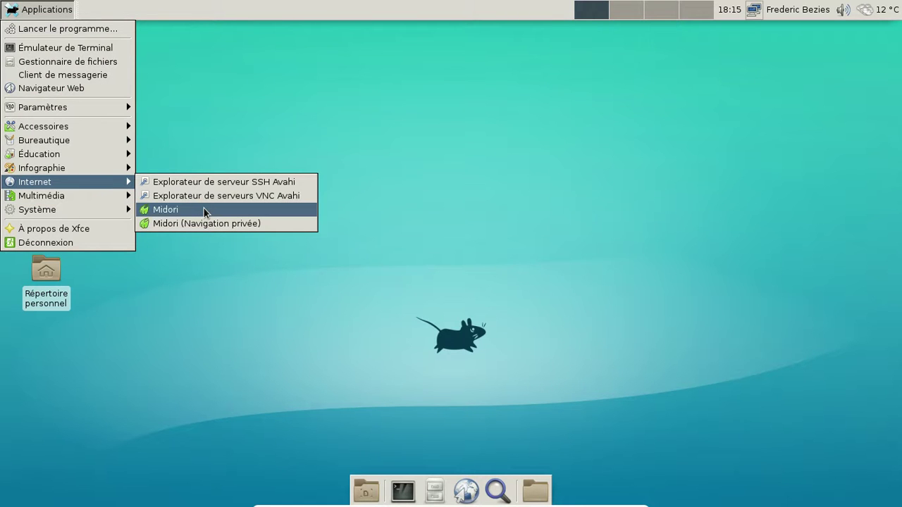
pyautogui.moveTo(63, 171)
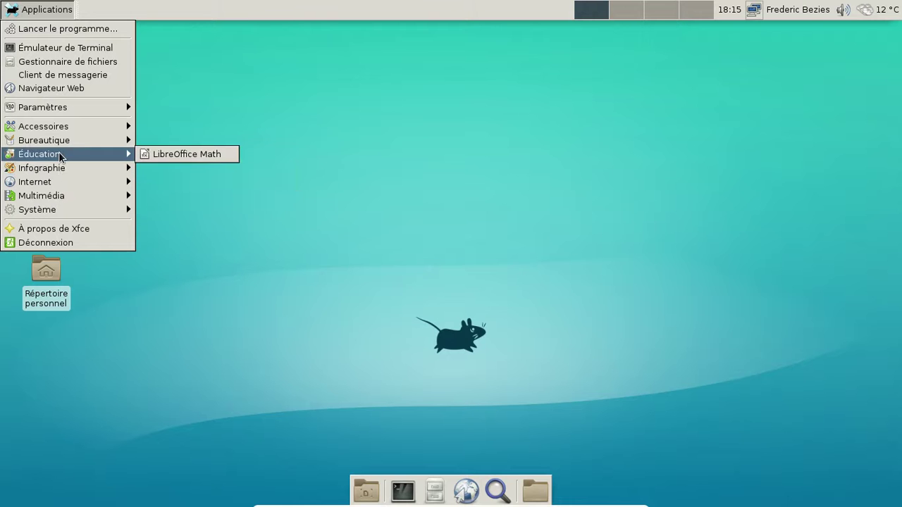
pyautogui.moveTo(53, 140)
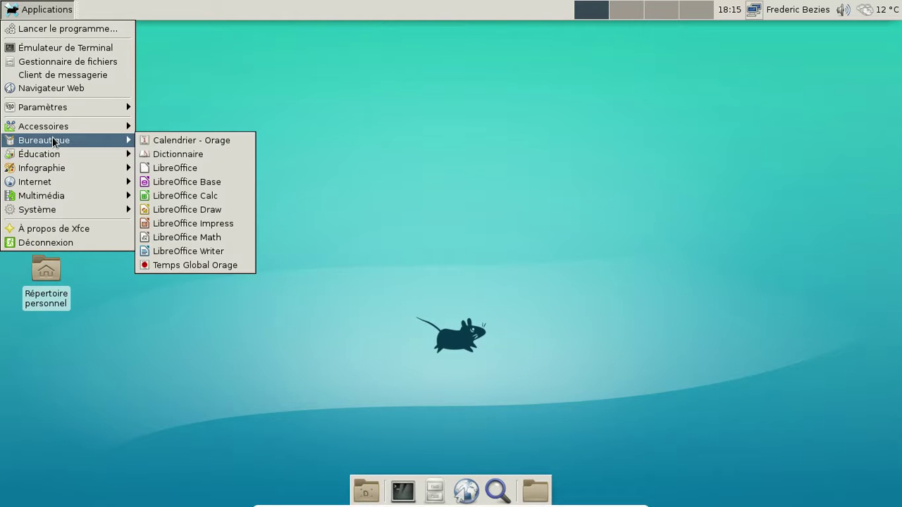
pyautogui.click(204, 252)
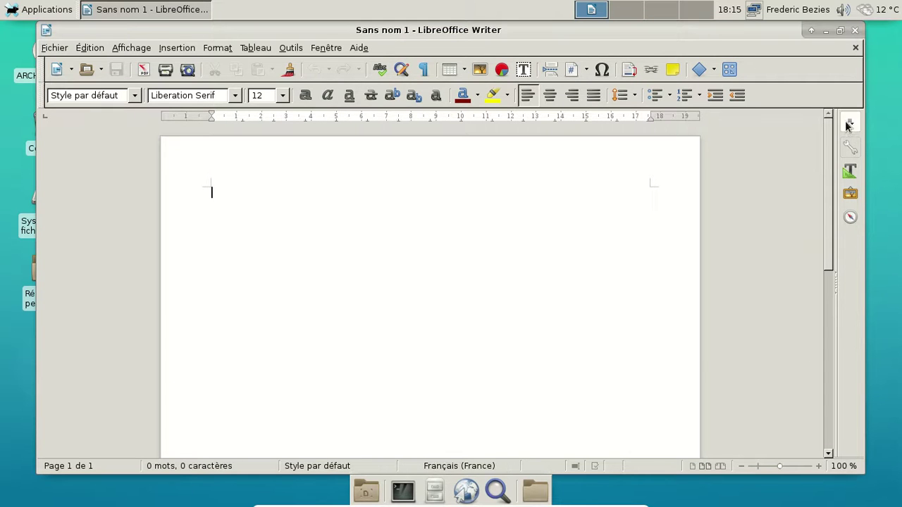
# Step: Set the LibreOffice icon style to Sifr in the Affichage options, apply it and close Writer
pyautogui.click(331, 49)
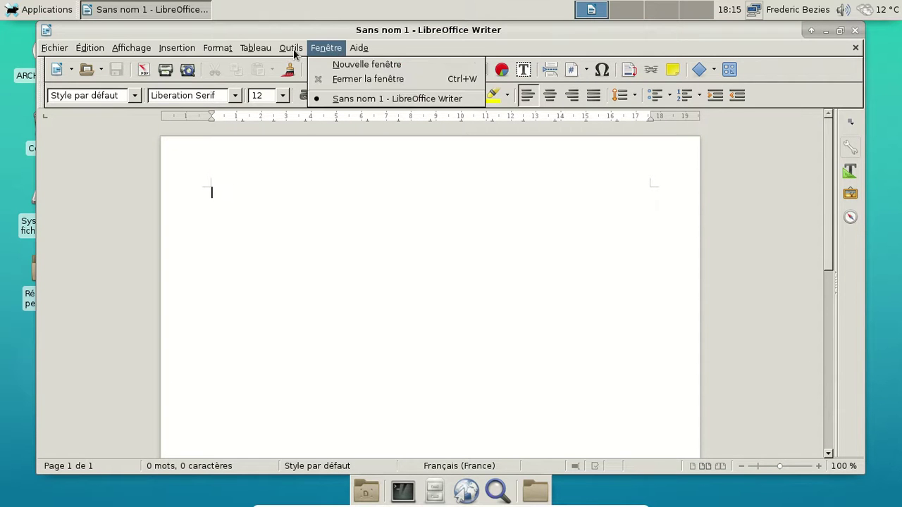
pyautogui.click(293, 48)
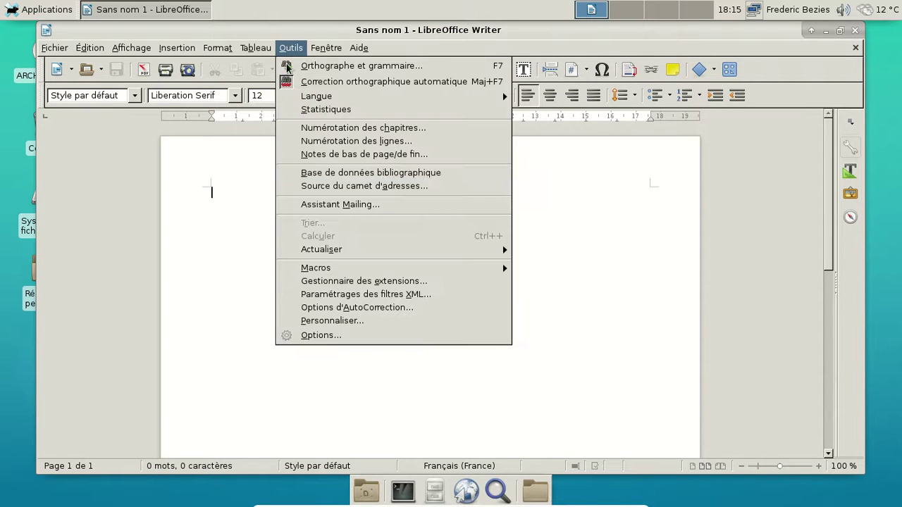
pyautogui.click(301, 335)
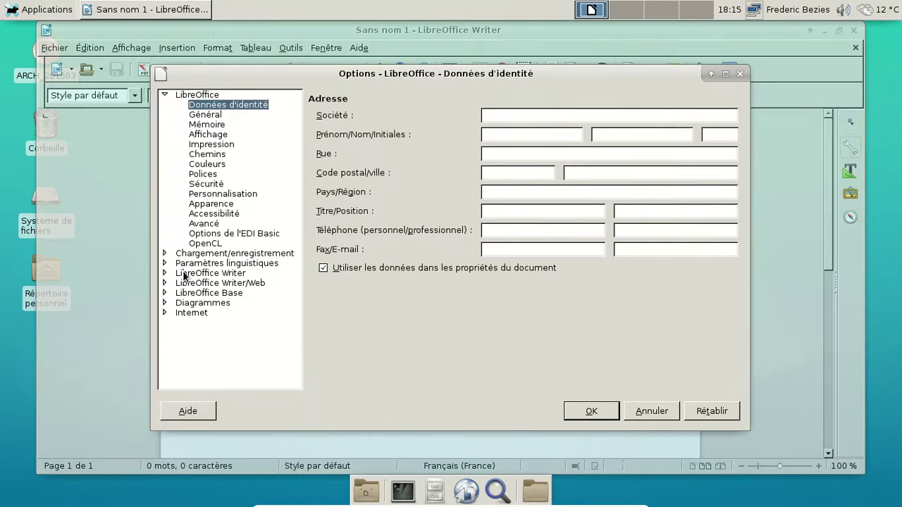
pyautogui.click(208, 134)
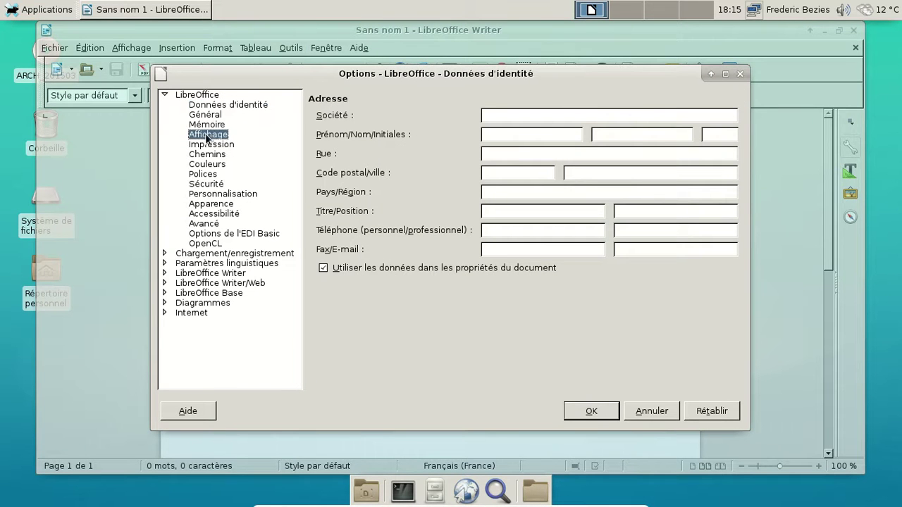
pyautogui.click(450, 147)
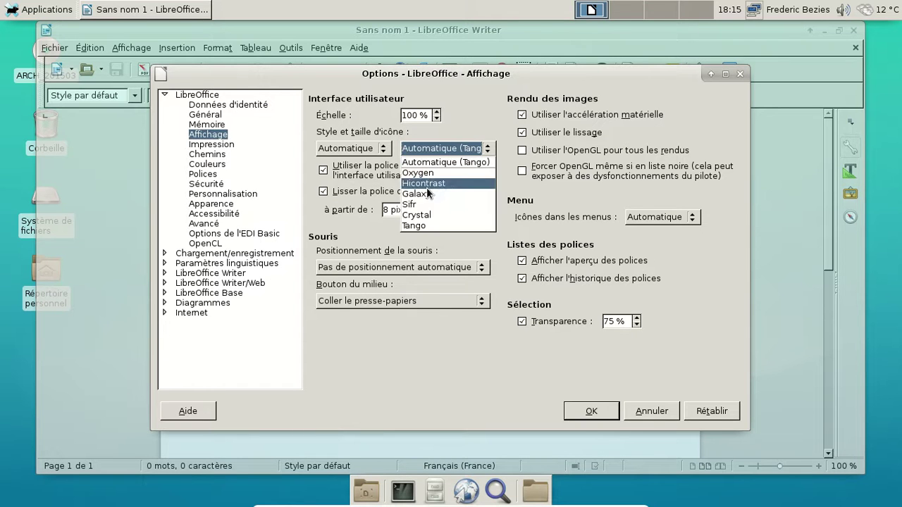
pyautogui.click(418, 205)
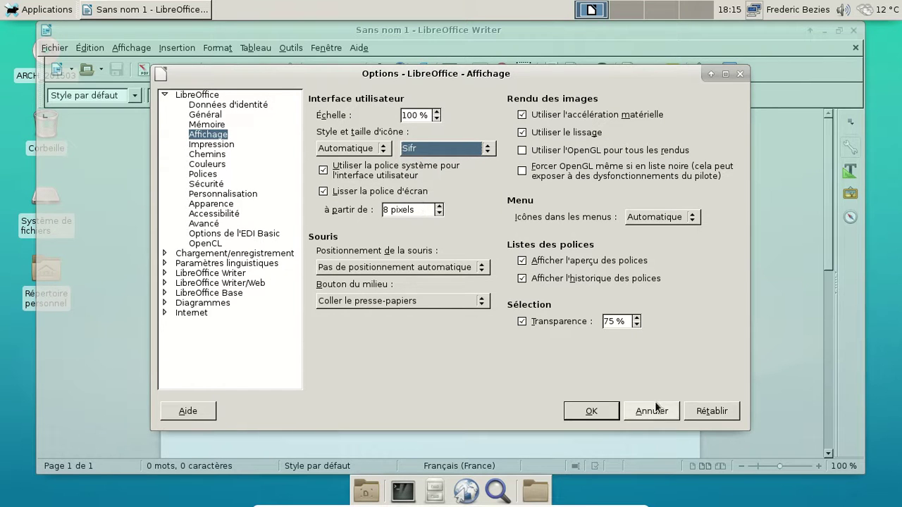
pyautogui.click(610, 416)
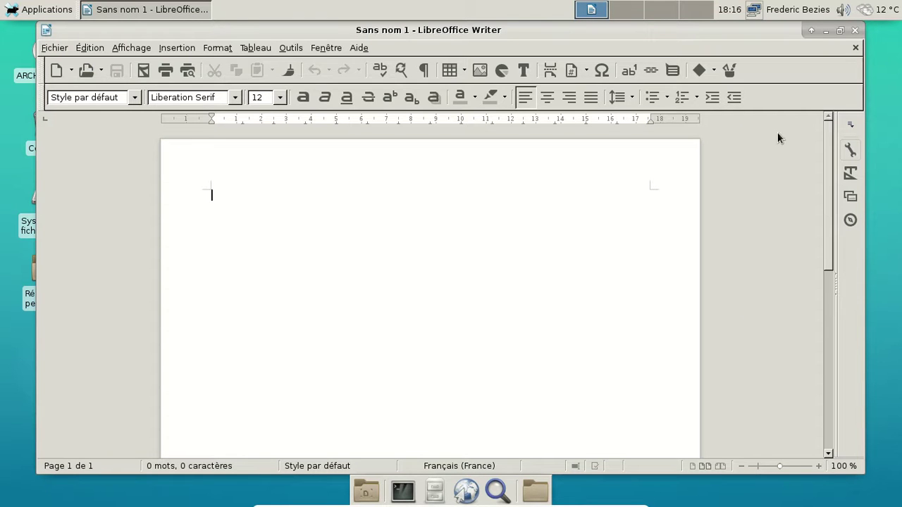
pyautogui.click(854, 32)
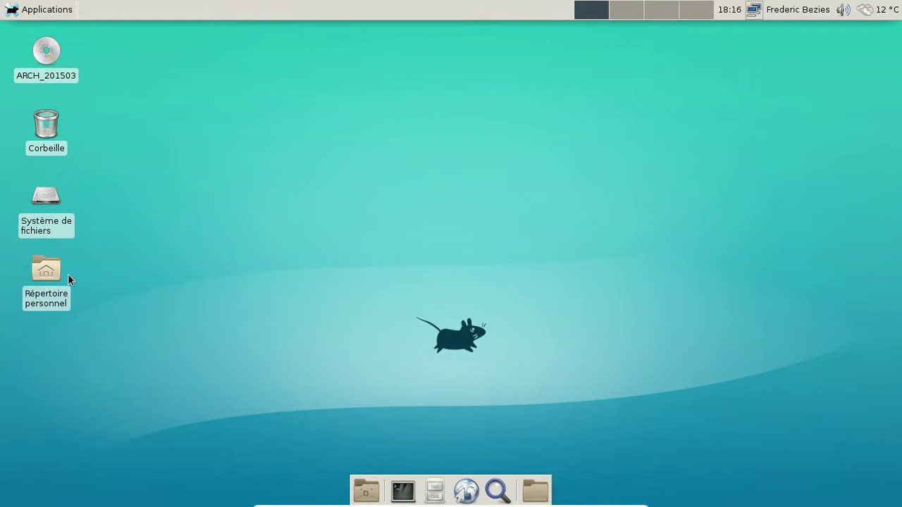
# Step: Open the Xfce settings manager, enlarge its window and move it up toward the middle of the desktop
pyautogui.click(48, 9)
pyautogui.moveTo(70, 109)
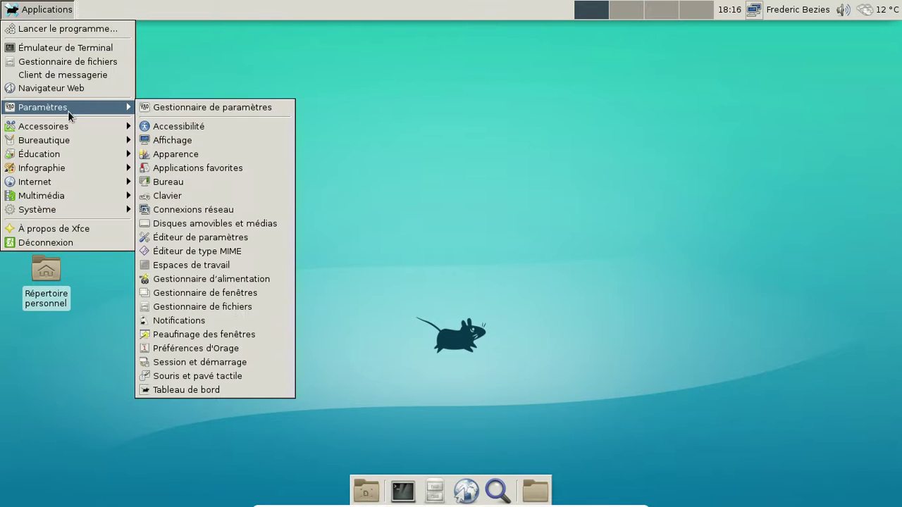
pyautogui.click(190, 107)
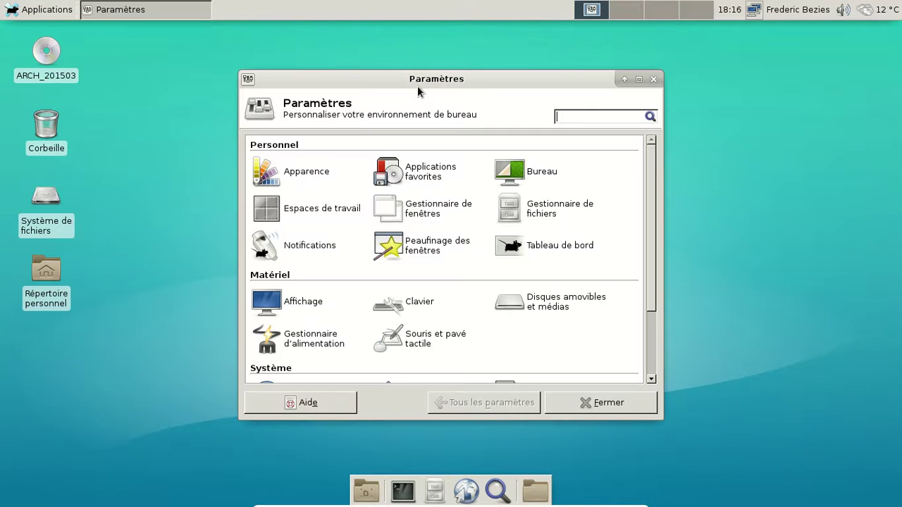
pyautogui.moveTo(412, 87); pyautogui.dragTo(400, 69)
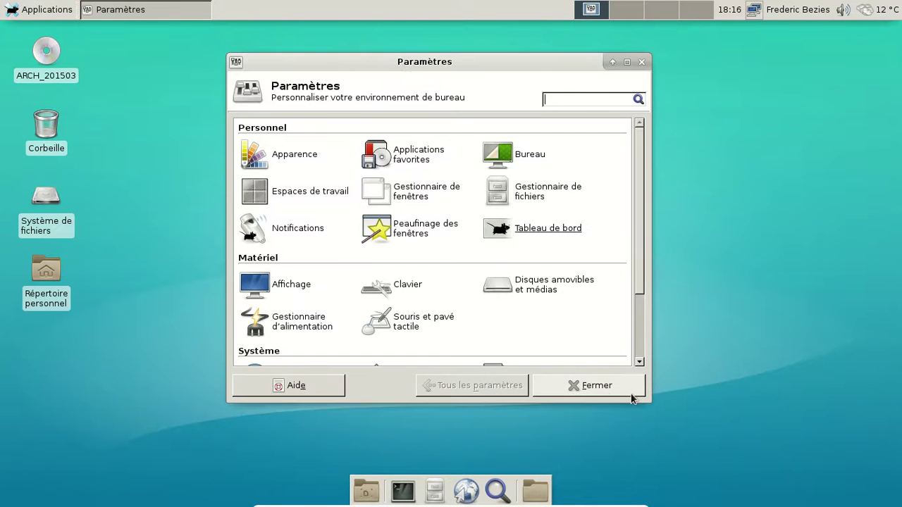
pyautogui.moveTo(656, 411); pyautogui.dragTo(737, 462)
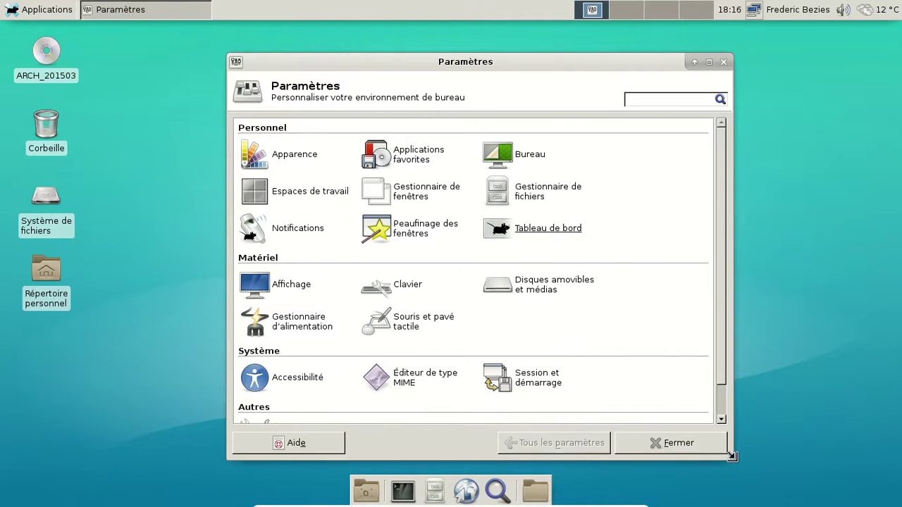
pyautogui.moveTo(473, 66); pyautogui.dragTo(455, 52)
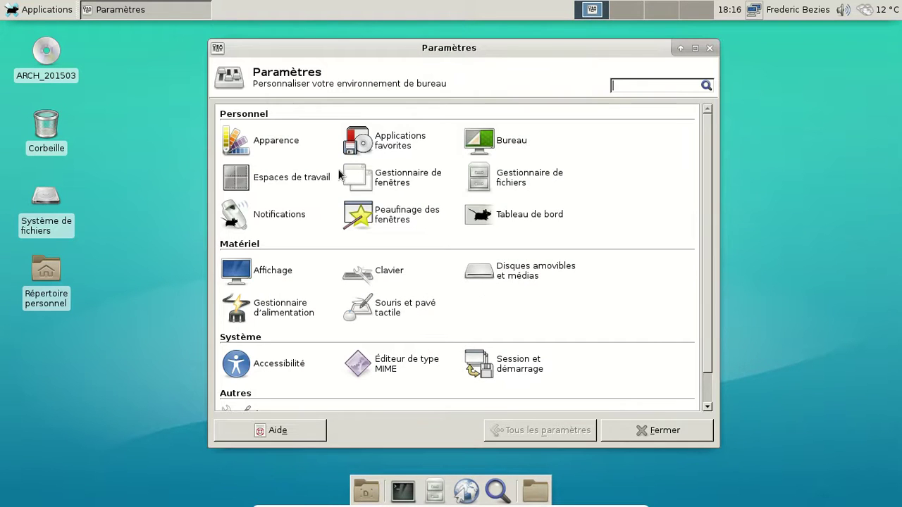
# Step: View the margins and general settings of Espaces de travail and return to the list of all settings
pyautogui.click(295, 178)
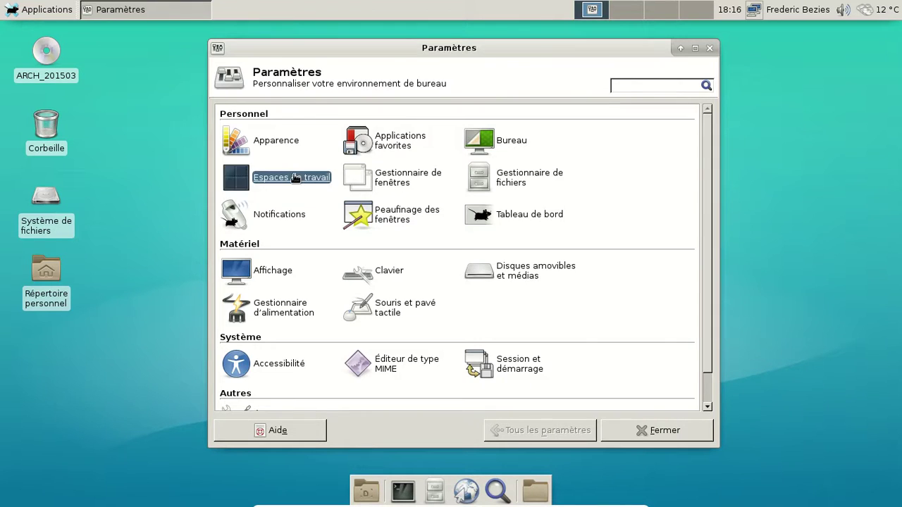
pyautogui.click(258, 114)
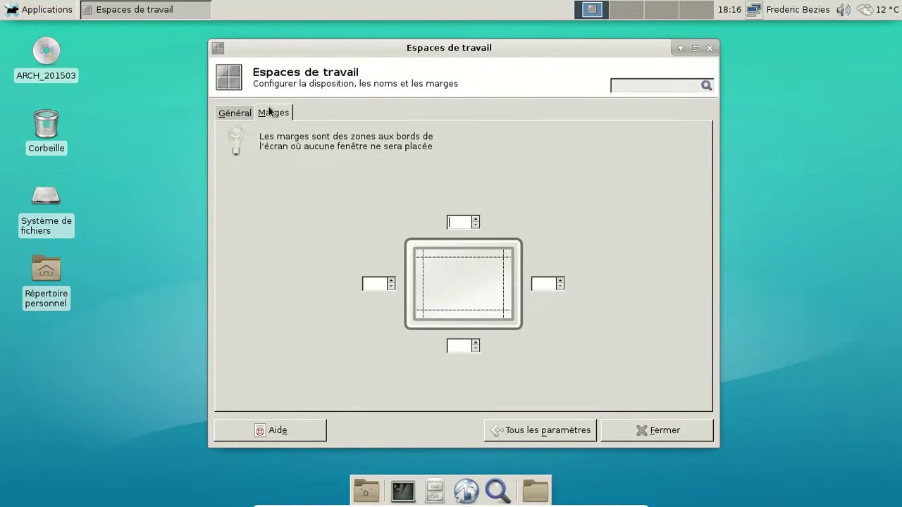
pyautogui.click(237, 116)
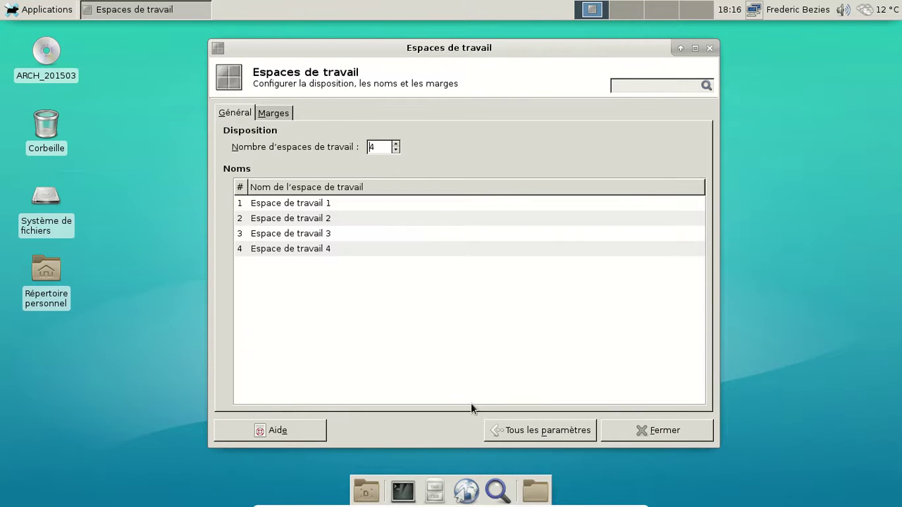
pyautogui.click(511, 430)
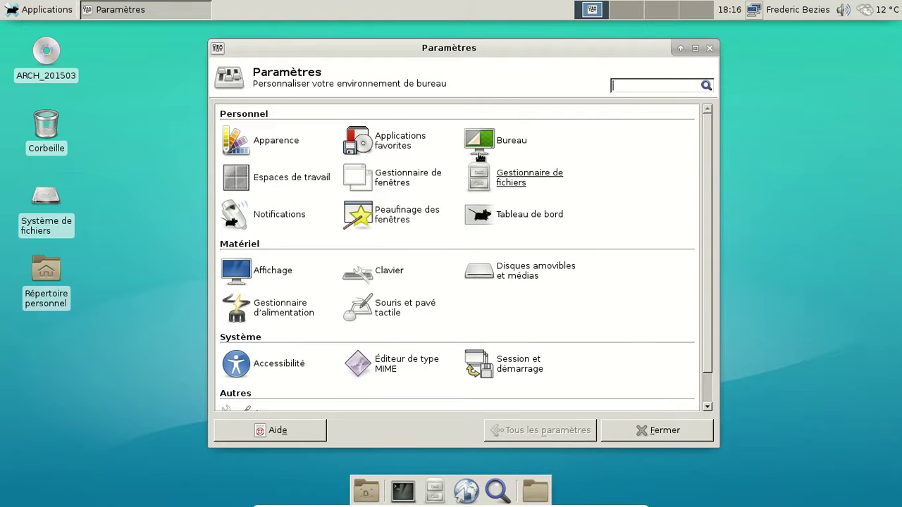
# Step: Examine the Bureau settings for wallpapers, menus and icons, including the default icons under Périphériques amovibles
pyautogui.click(497, 140)
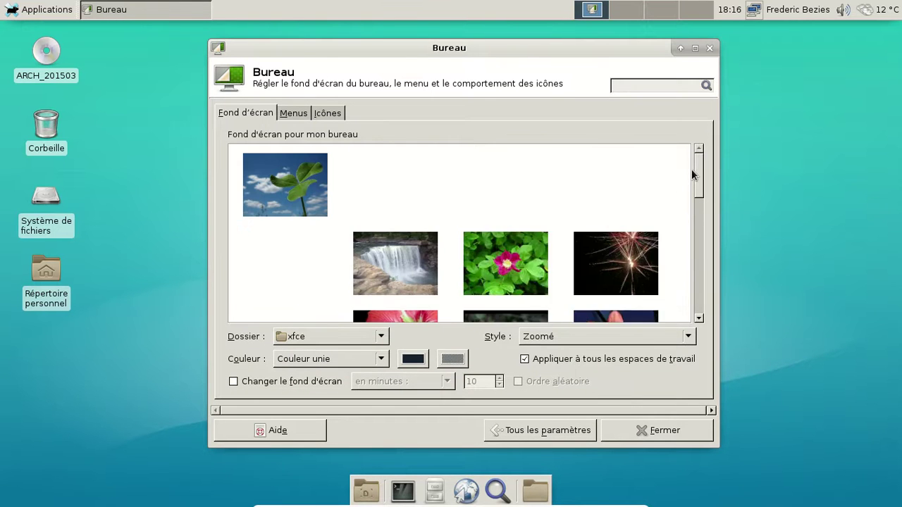
pyautogui.moveTo(701, 172); pyautogui.dragTo(701, 302)
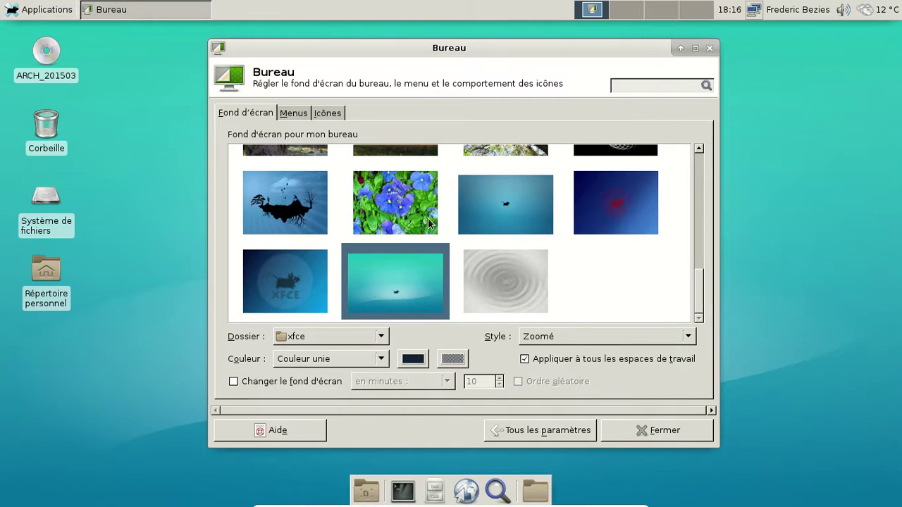
pyautogui.click(294, 112)
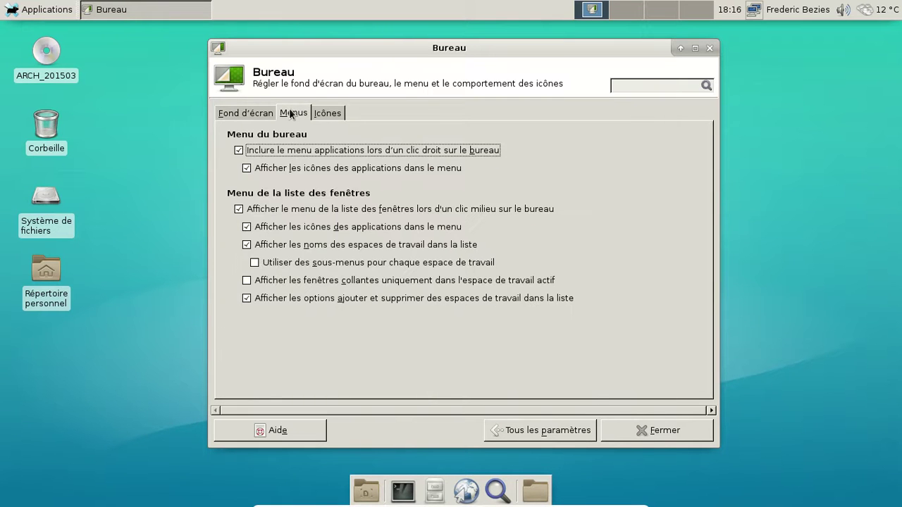
pyautogui.click(329, 114)
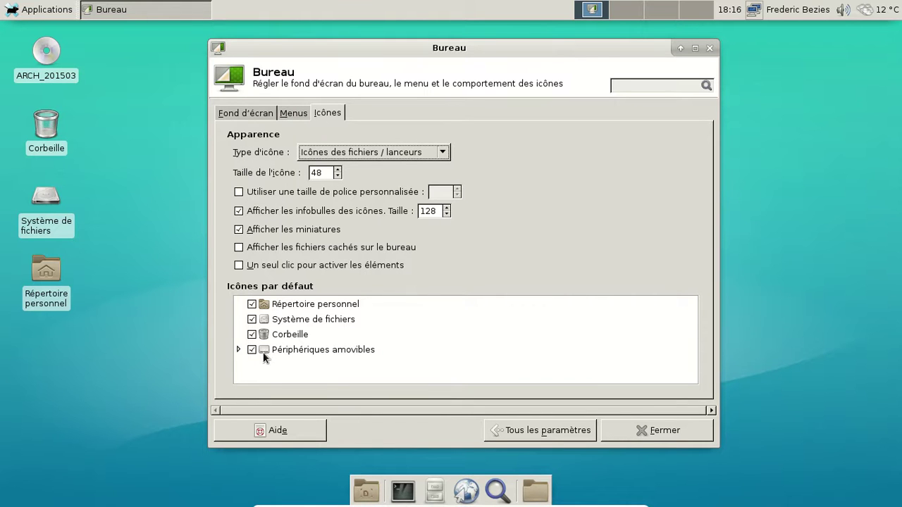
pyautogui.click(238, 349)
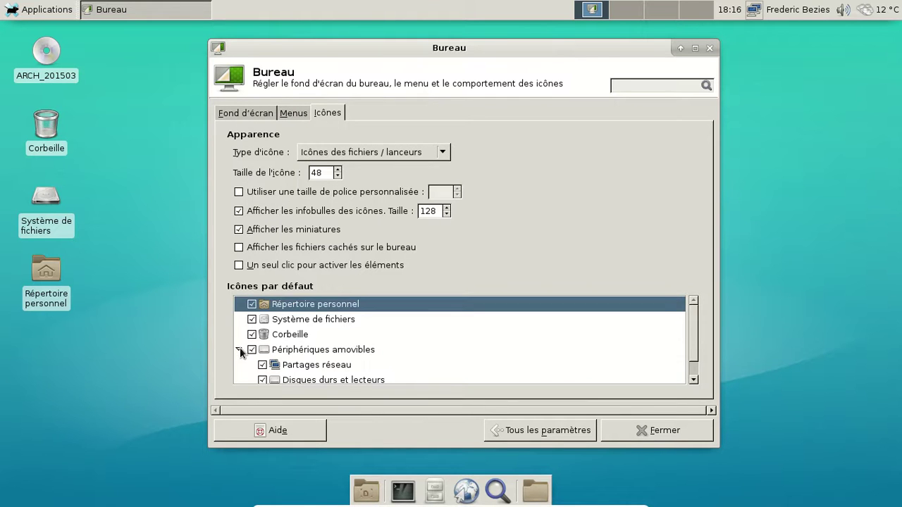
pyautogui.click(238, 349)
# Step: Toggle the Système de fichiers and Répertoire personnel desktop icons off and back on
pyautogui.click(251, 319)
pyautogui.click(252, 304)
pyautogui.click(251, 304)
pyautogui.click(252, 320)
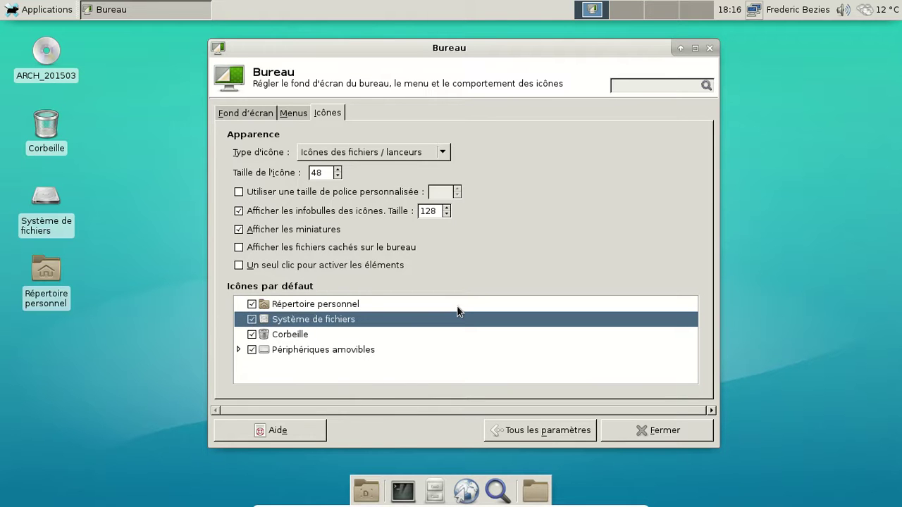
# Step: Return to all settings and examine every page of Peaufinage des fenêtres, from Navigation to Compositeur
pyautogui.click(560, 431)
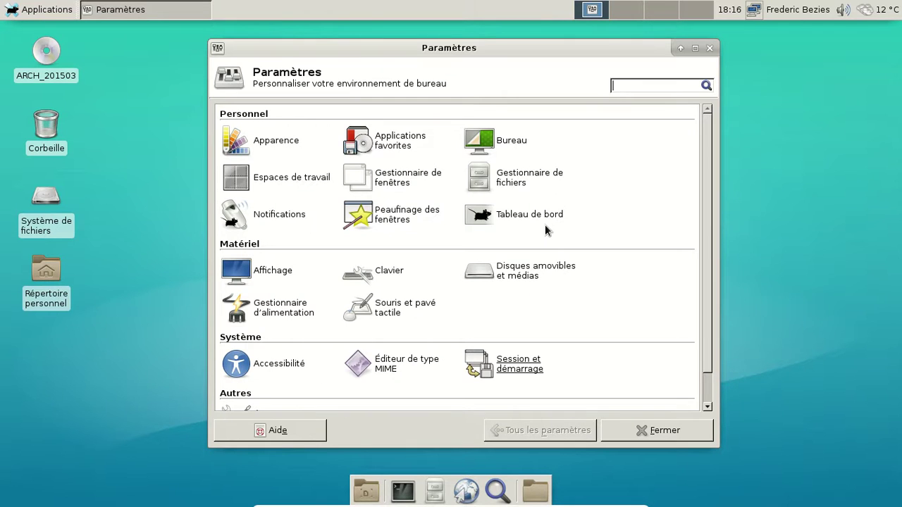
pyautogui.click(380, 214)
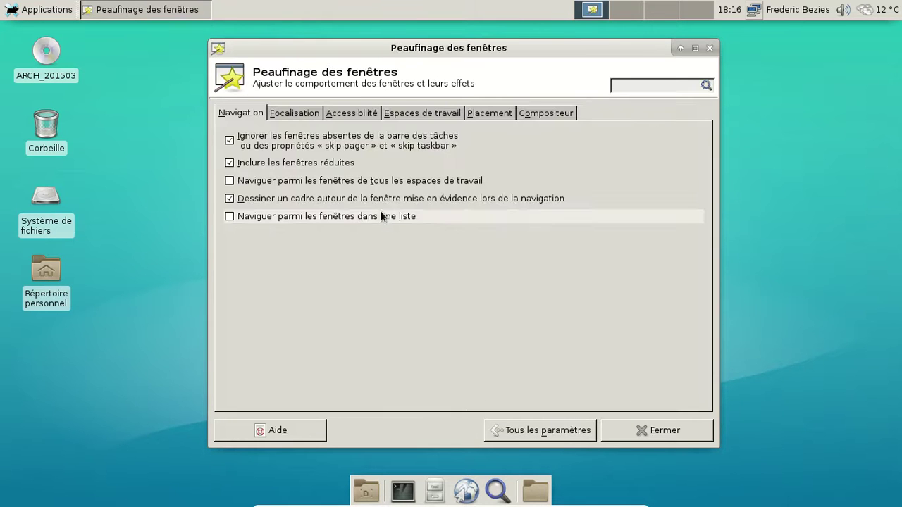
pyautogui.click(295, 114)
pyautogui.click(346, 115)
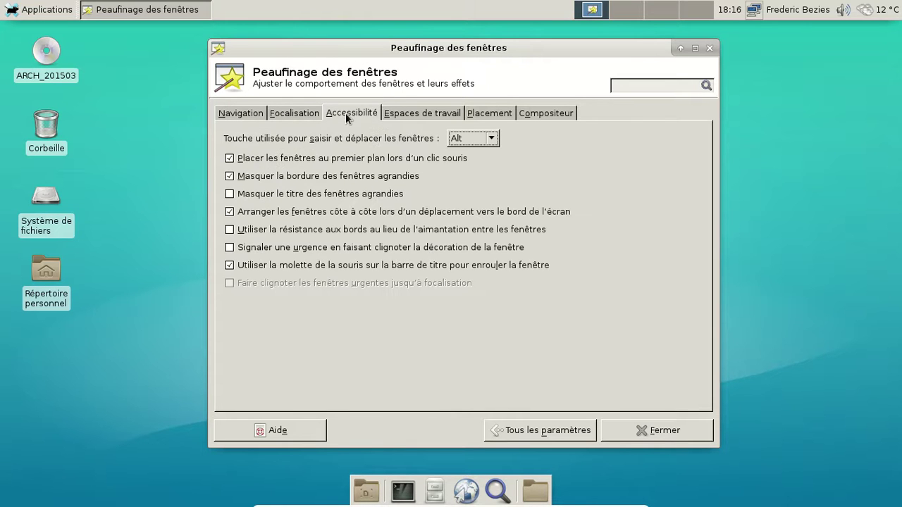
pyautogui.click(407, 114)
pyautogui.click(506, 115)
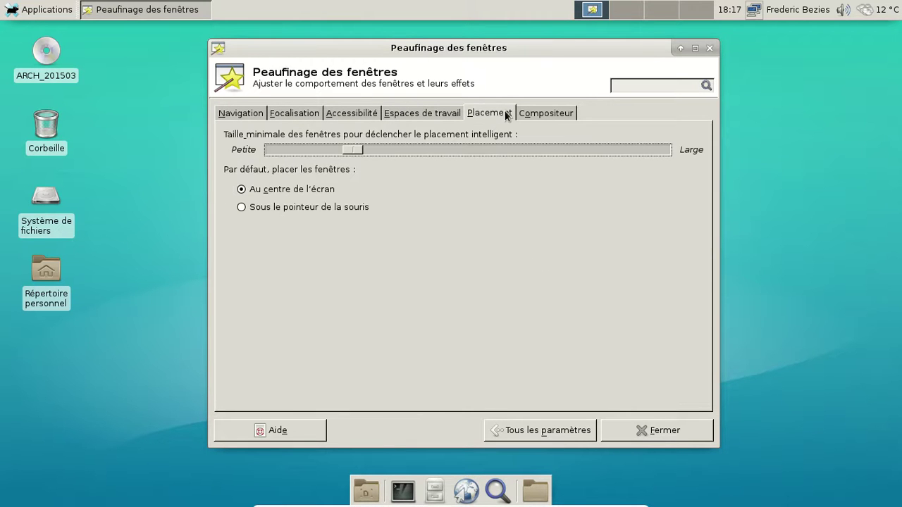
pyautogui.click(535, 113)
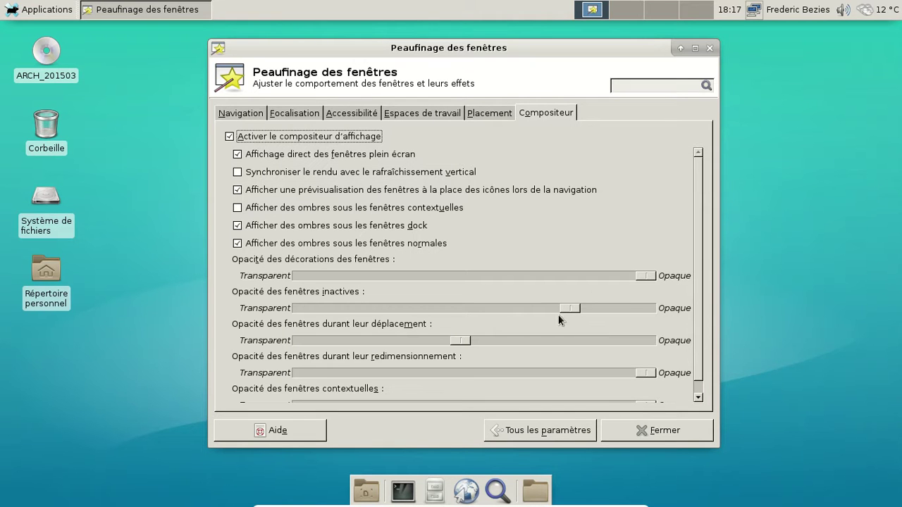
# Step: Lower the opacity of inactive windows strongly and focus the desktop to preview the transparent settings window
pyautogui.moveTo(569, 310); pyautogui.dragTo(544, 311)
pyautogui.moveTo(461, 309); pyautogui.dragTo(388, 310)
pyautogui.click(771, 242)
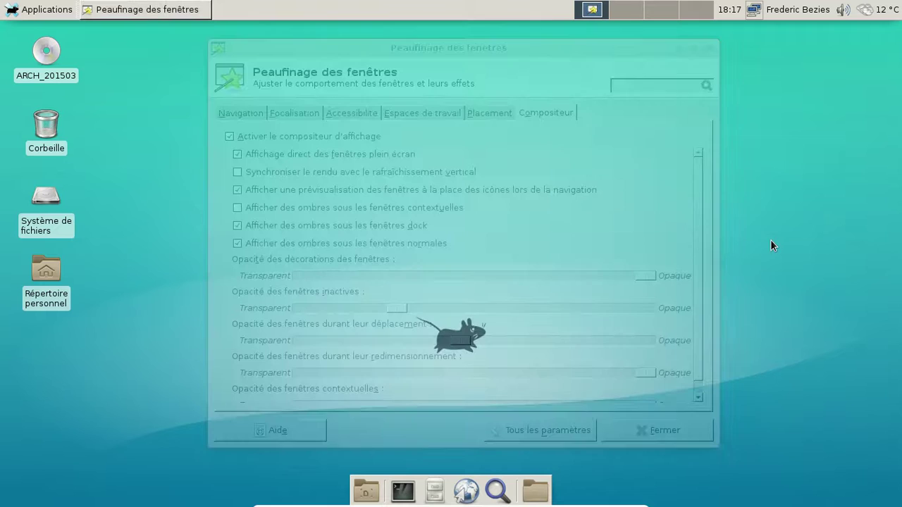
# Step: Set the opacity of inactive windows to about four fifths and that of windows being moved to about three fifths
pyautogui.click(572, 220)
pyautogui.moveTo(407, 308); pyautogui.dragTo(578, 310)
pyautogui.moveTo(452, 342); pyautogui.dragTo(500, 340)
pyautogui.scroll(-1, 622, 193)
pyautogui.scroll(1, 622, 193)
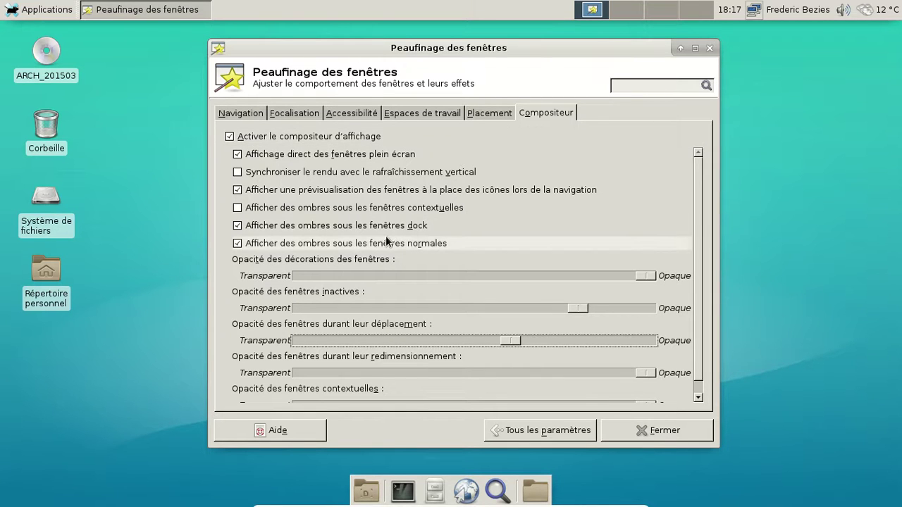
# Step: View the Peaufinage des fenêtres pages again from Placement back to Navigation, and return to all settings
pyautogui.click(492, 112)
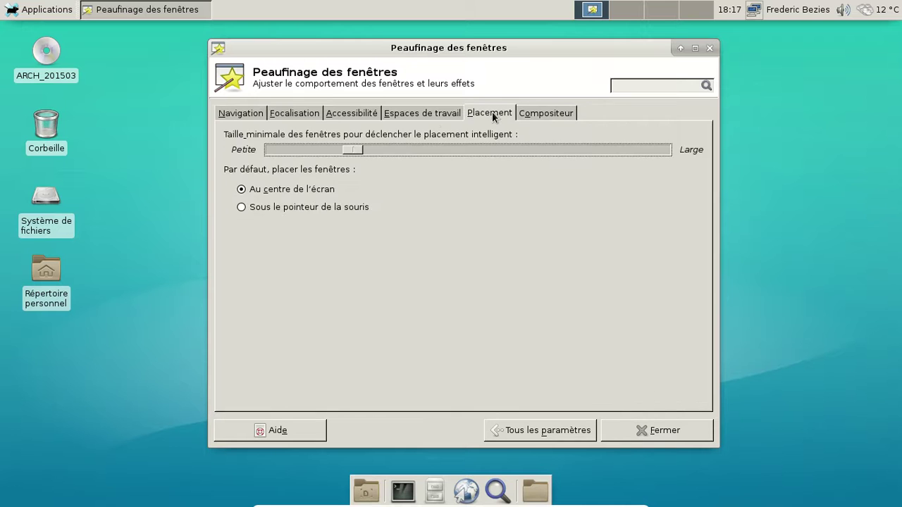
pyautogui.click(427, 115)
pyautogui.click(360, 116)
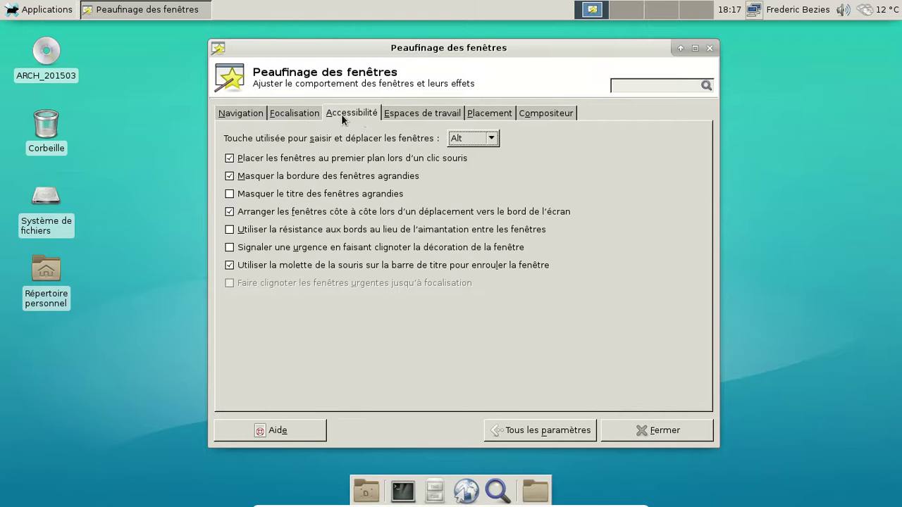
pyautogui.click(294, 115)
pyautogui.click(238, 117)
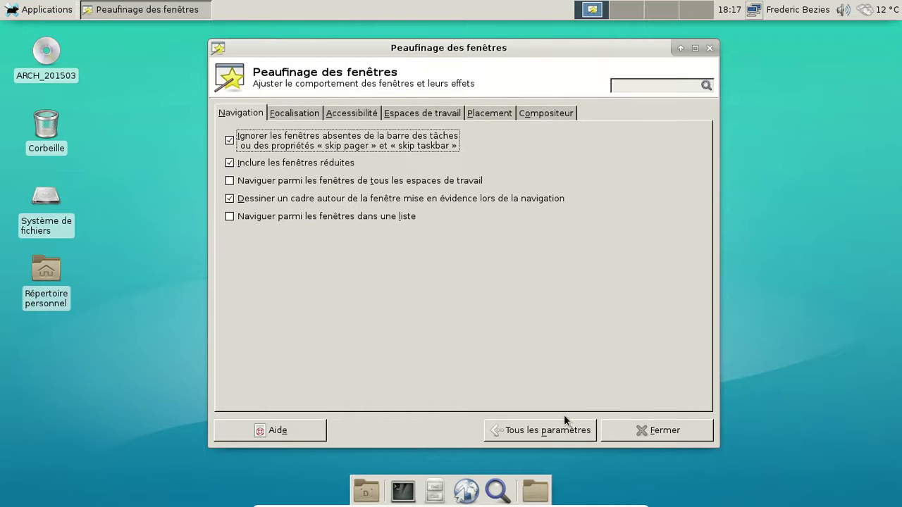
pyautogui.click(557, 431)
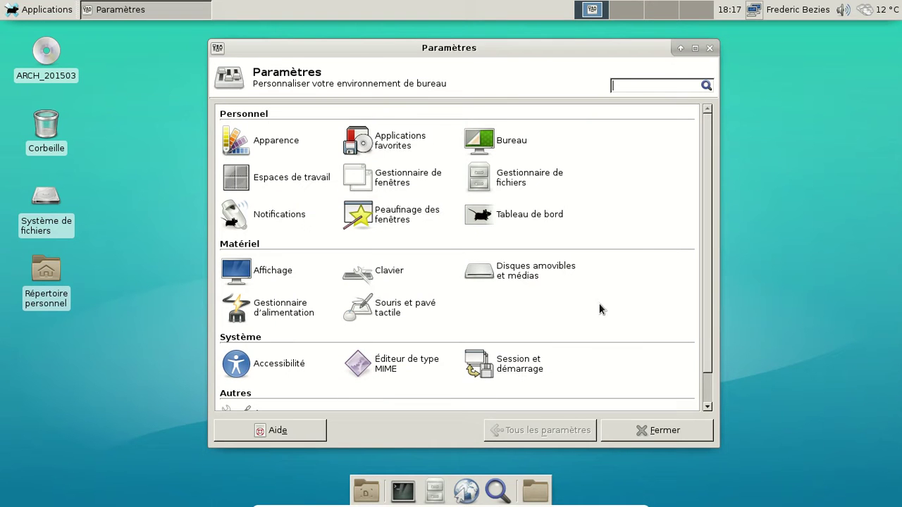
# Step: Review the Clavier layout, application shortcuts and behaviour, toggling the default layout settings off and on, and return to all settings
pyautogui.click(378, 274)
pyautogui.click(442, 113)
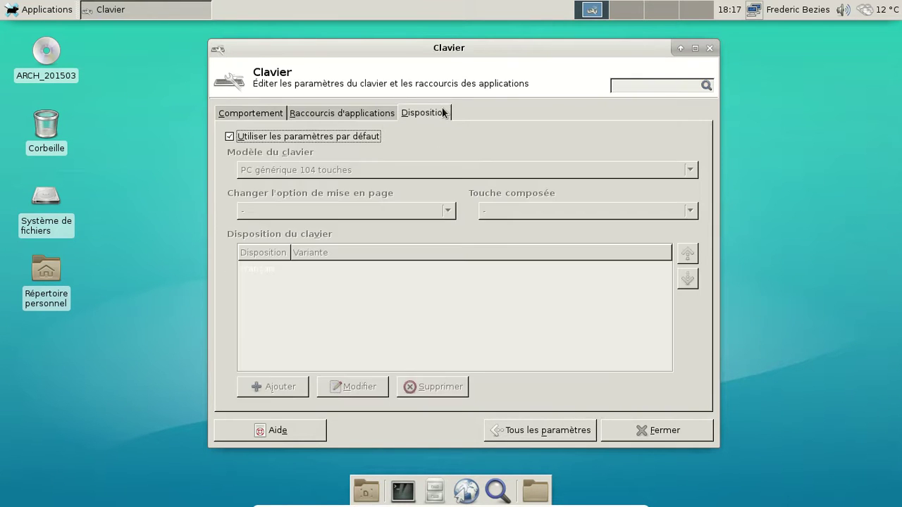
pyautogui.click(256, 140)
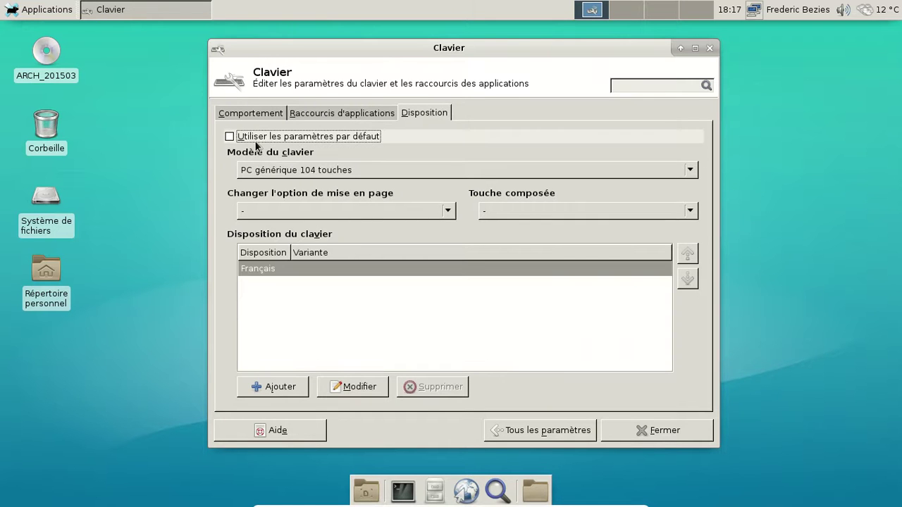
pyautogui.click(256, 141)
pyautogui.click(518, 278)
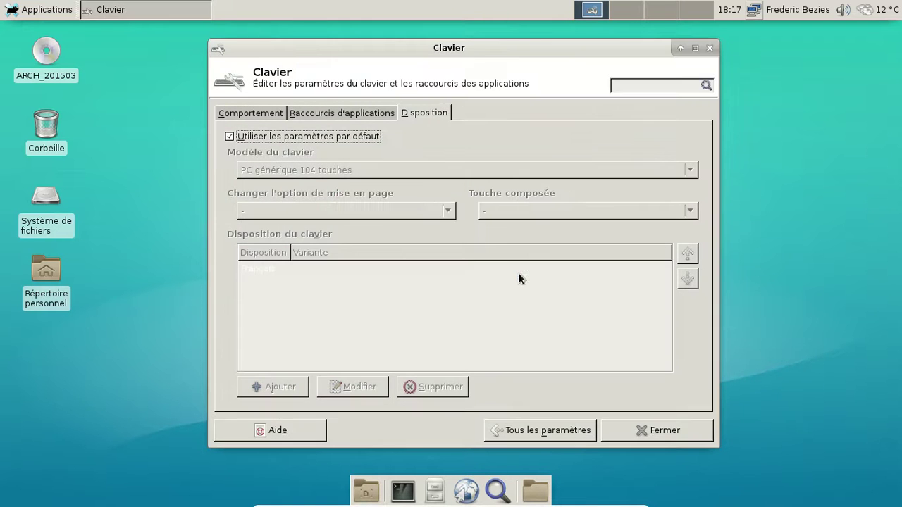
pyautogui.click(336, 117)
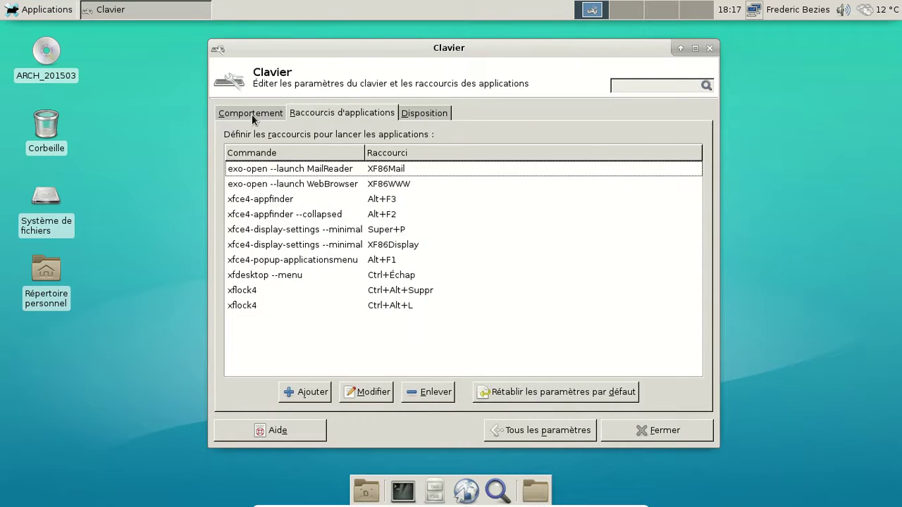
pyautogui.click(251, 114)
pyautogui.click(522, 430)
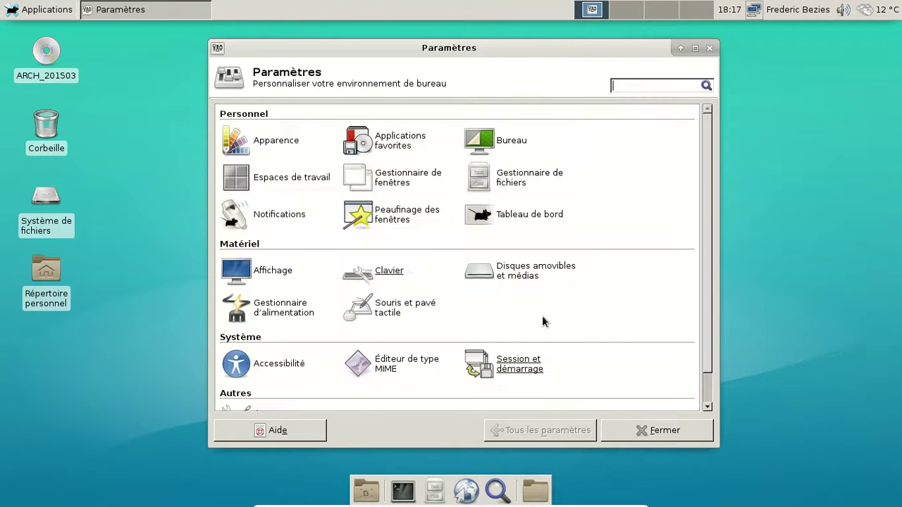
# Step: View the advanced, behaviour and side pane preferences of Gestionnaire de fichiers, and close them
pyautogui.scroll(-1, 584, 242)
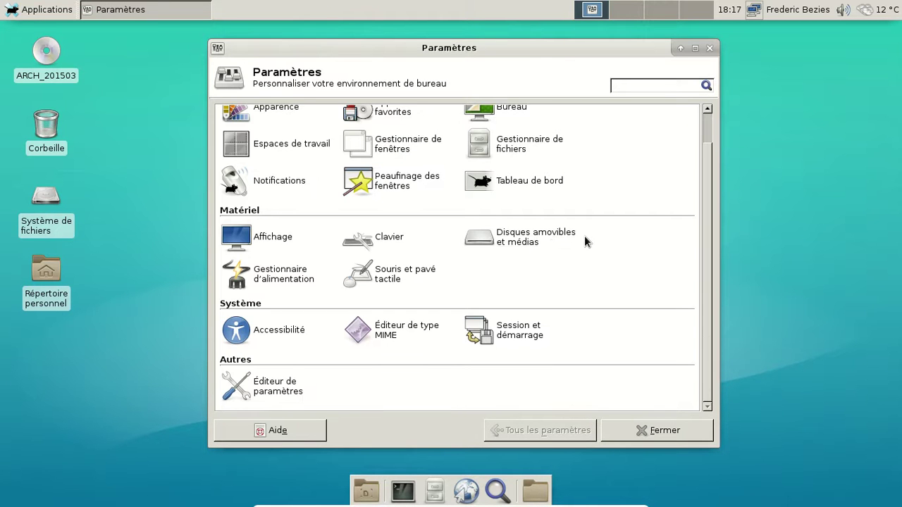
pyautogui.scroll(1, 633, 178)
pyautogui.click(550, 182)
pyautogui.click(499, 150)
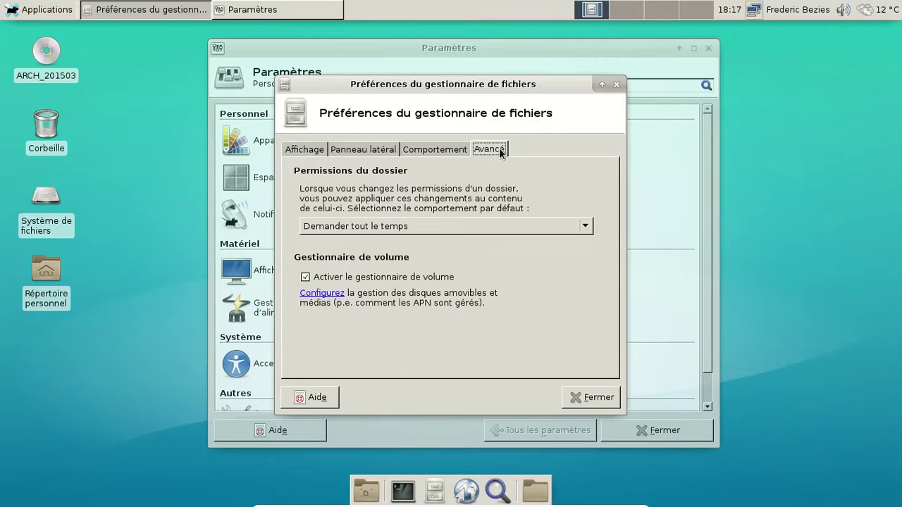
pyautogui.click(458, 152)
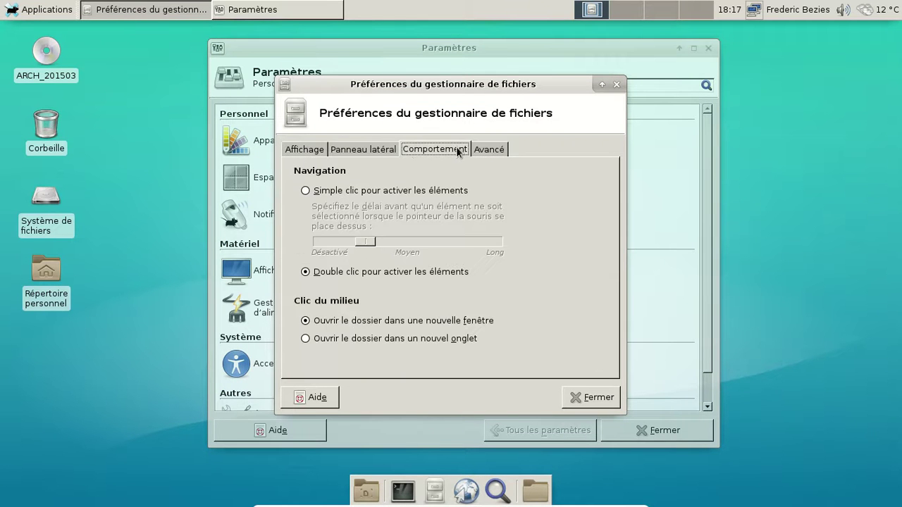
pyautogui.click(390, 151)
pyautogui.click(616, 84)
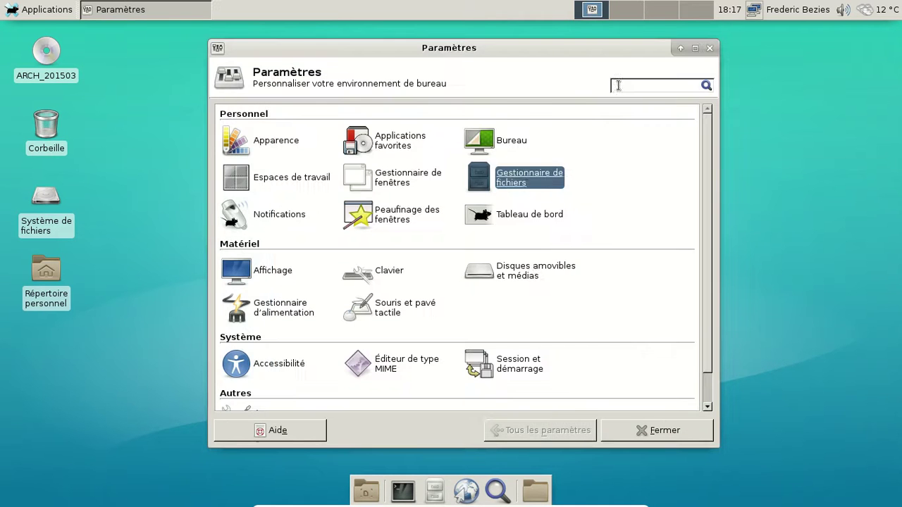
# Step: Examine all device categories in Disques amovibles et médias, from Stockage to Périphériques d'entrée, and close it
pyautogui.click(529, 271)
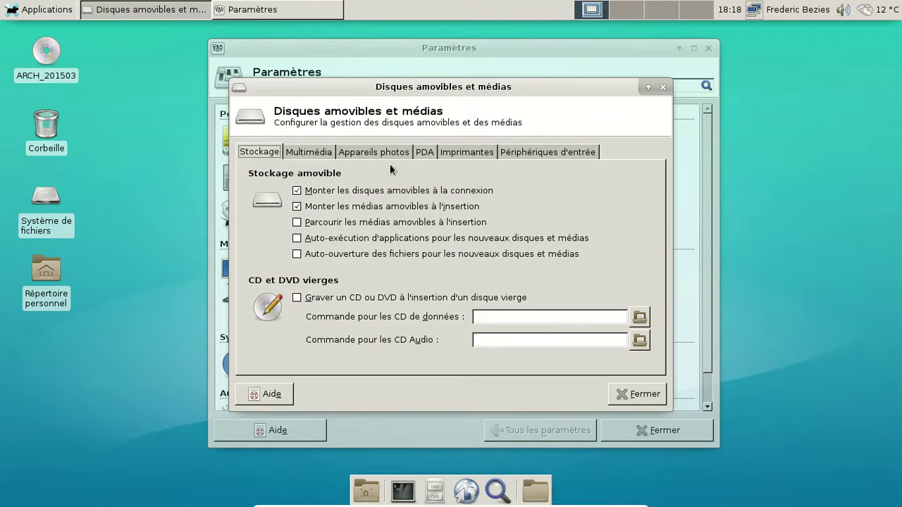
pyautogui.click(322, 150)
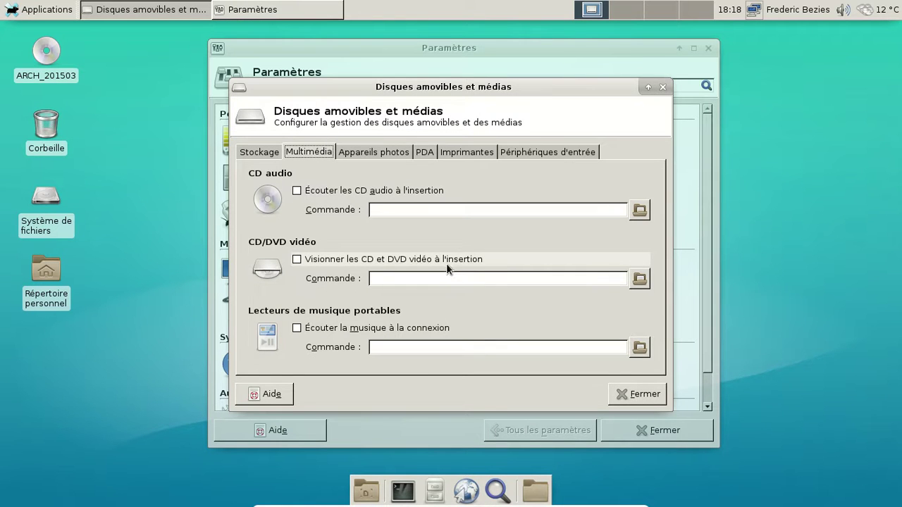
pyautogui.click(380, 156)
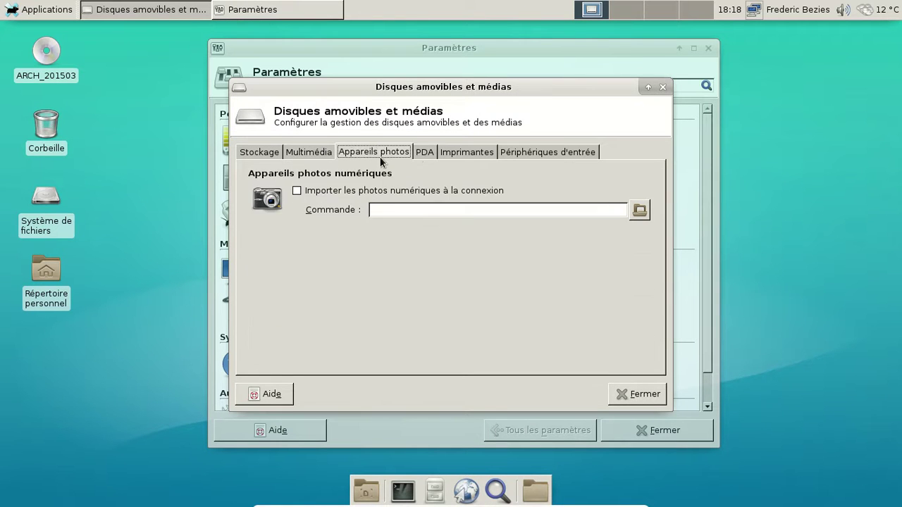
pyautogui.click(431, 153)
pyautogui.click(468, 152)
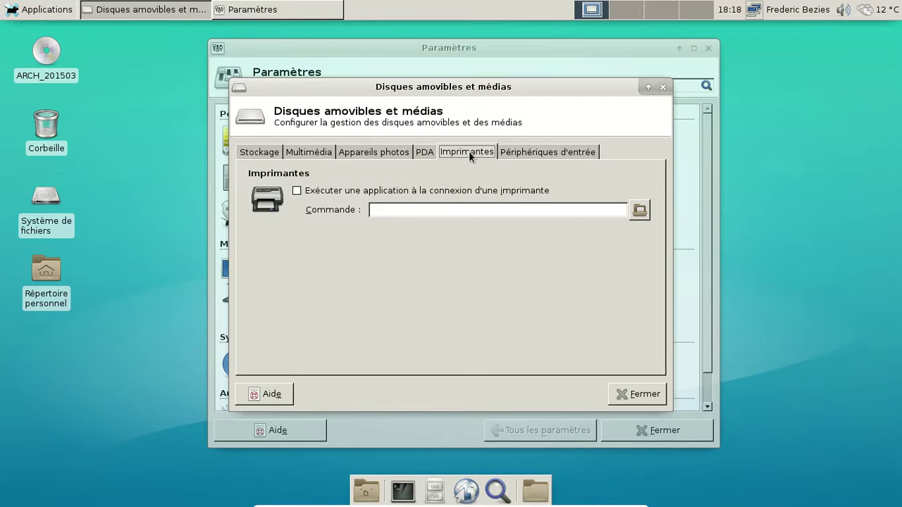
pyautogui.click(535, 153)
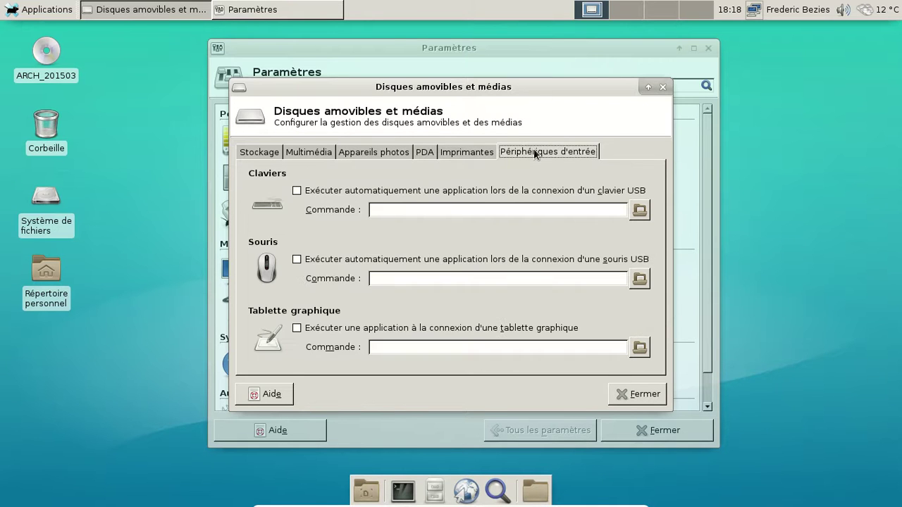
pyautogui.click(638, 394)
# Step: Review the appearance, background styles, elements and display settings of Tableau de bord 1
pyautogui.click(503, 225)
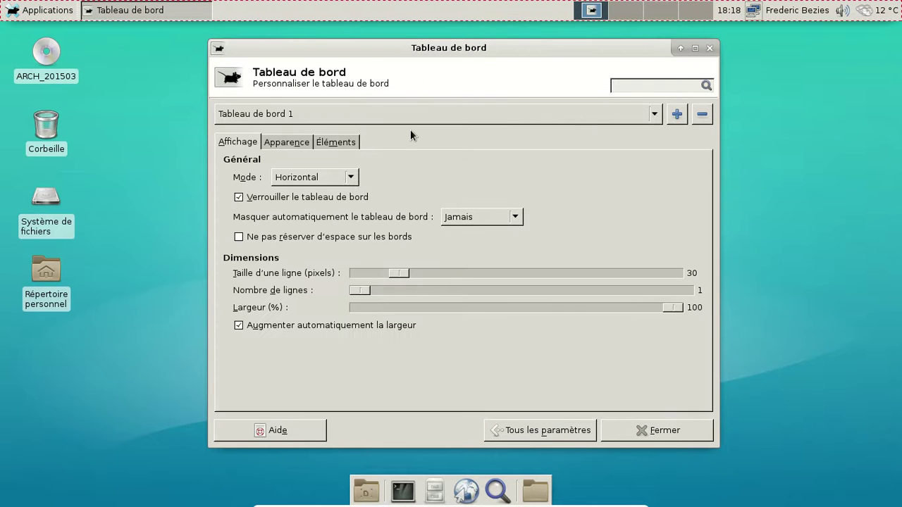
pyautogui.click(295, 142)
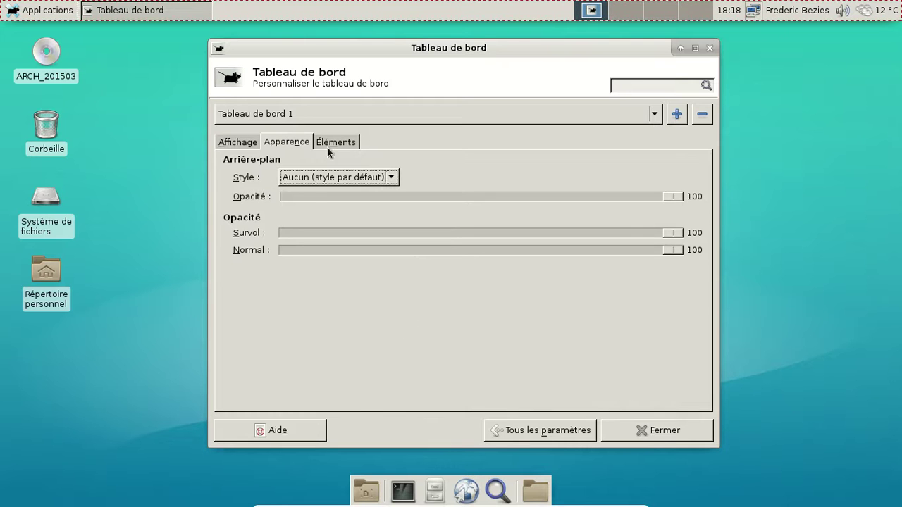
pyautogui.click(338, 177)
pyautogui.click(338, 177)
pyautogui.click(336, 143)
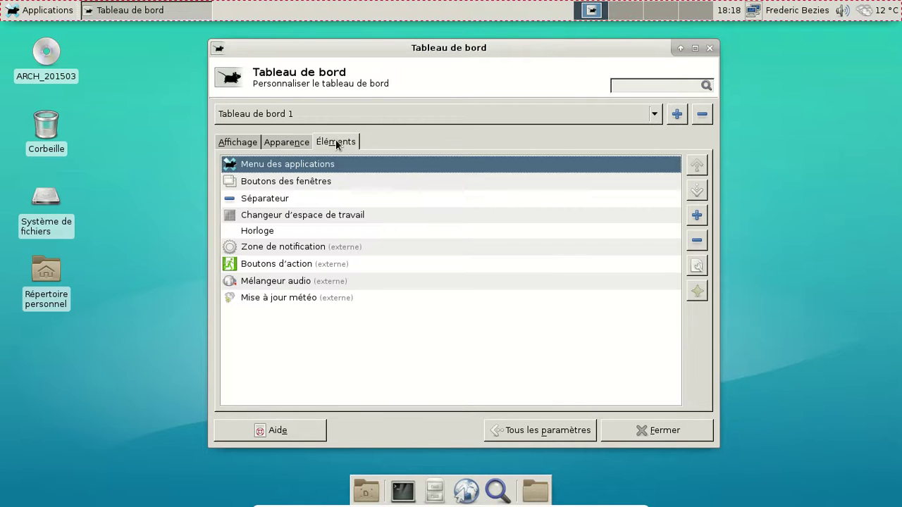
pyautogui.click(250, 142)
# Step: Switch to Tableau de bord 2, try its Intelligemment automatic hiding, and set automatic hiding to Jamais
pyautogui.click(279, 117)
pyautogui.click(282, 131)
pyautogui.click(474, 220)
pyautogui.click(477, 233)
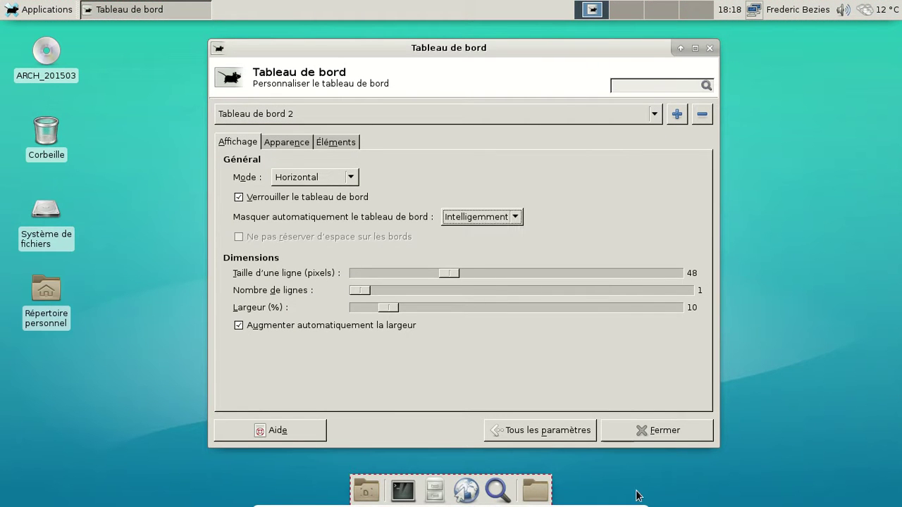
pyautogui.click(490, 221)
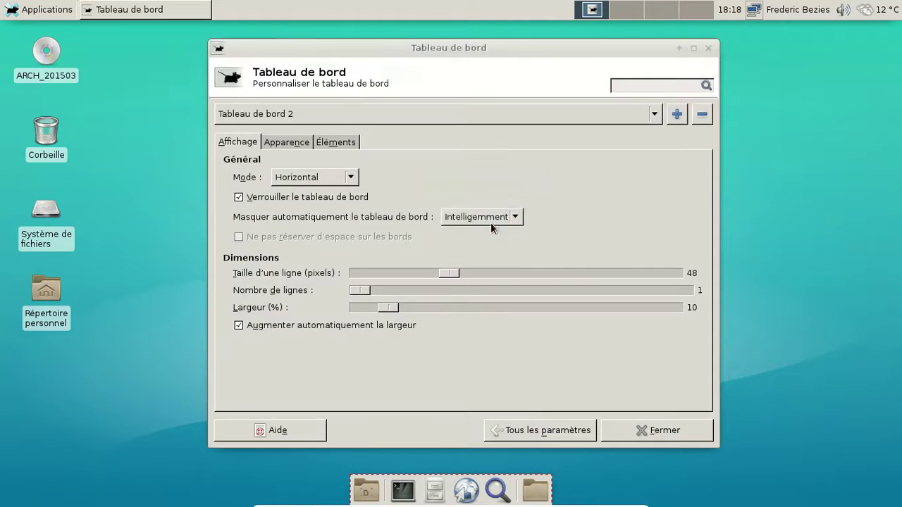
pyautogui.click(485, 235)
pyautogui.click(501, 221)
pyautogui.click(482, 185)
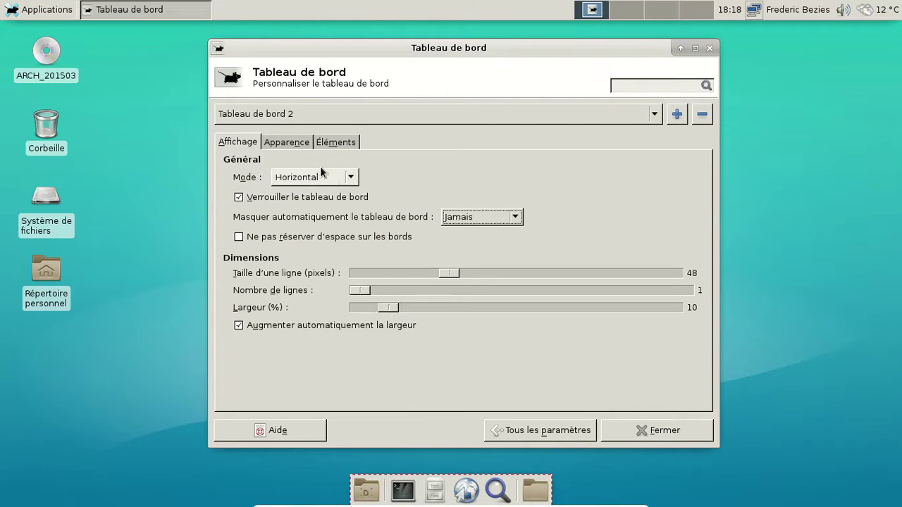
# Step: Set the background opacity of Tableau de bord 2 to 1 and close the settings manager
pyautogui.click(298, 141)
pyautogui.moveTo(674, 197); pyautogui.dragTo(289, 211)
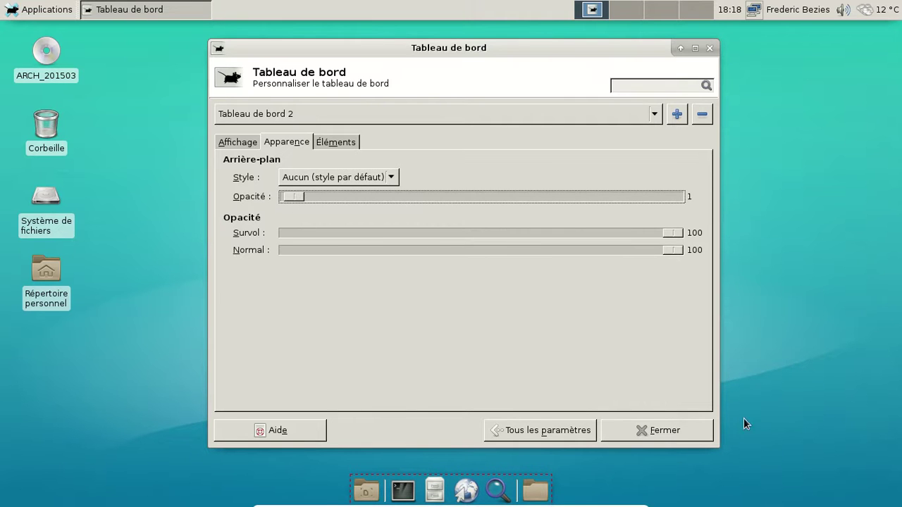
pyautogui.click(673, 431)
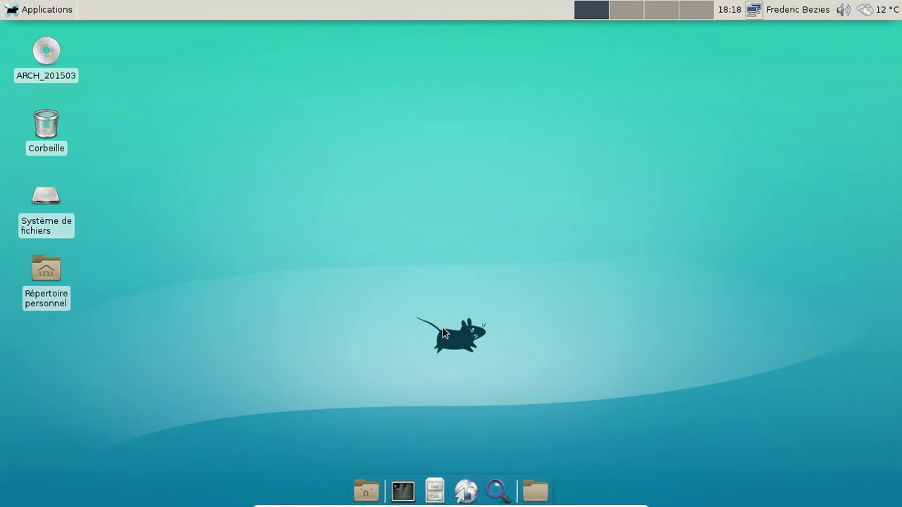
# Step: Open the preferences of Tableau de bord 2 directly from the dock's own context options
pyautogui.rightClick(376, 496)
pyautogui.moveTo(422, 485)
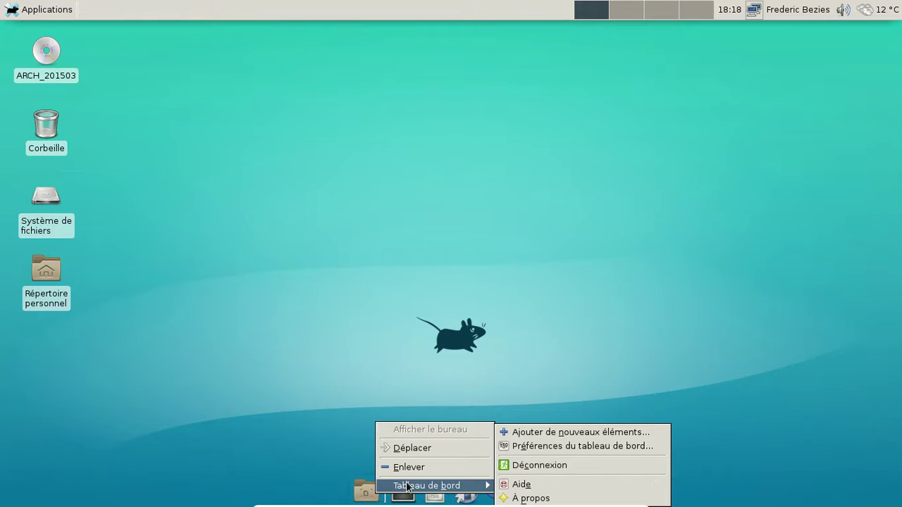
pyautogui.click(551, 447)
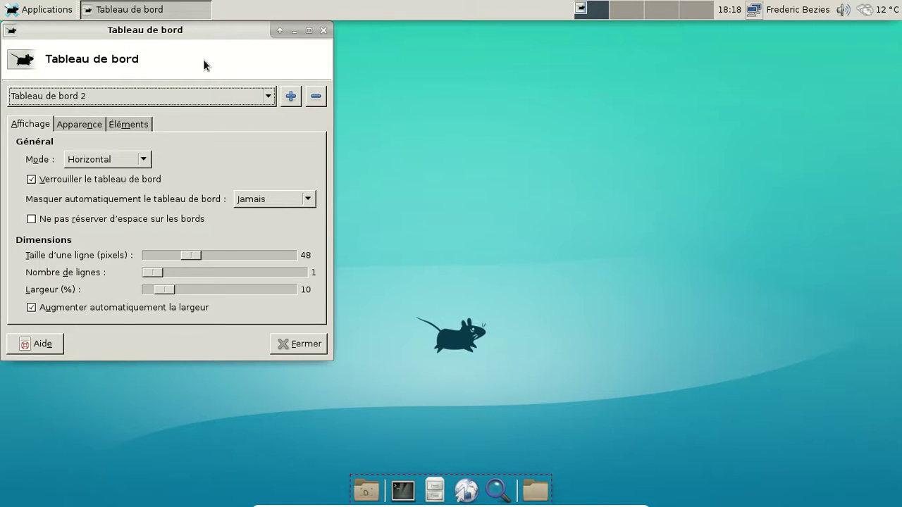
# Step: Set the background opacity of Tableau de bord 2 to 100 and close the panel preferences
pyautogui.moveTo(197, 37); pyautogui.dragTo(478, 79)
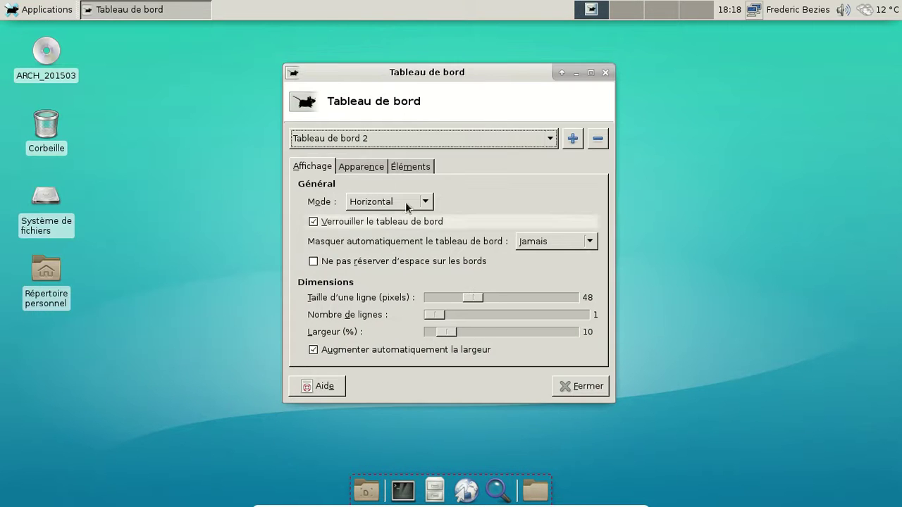
pyautogui.click(385, 168)
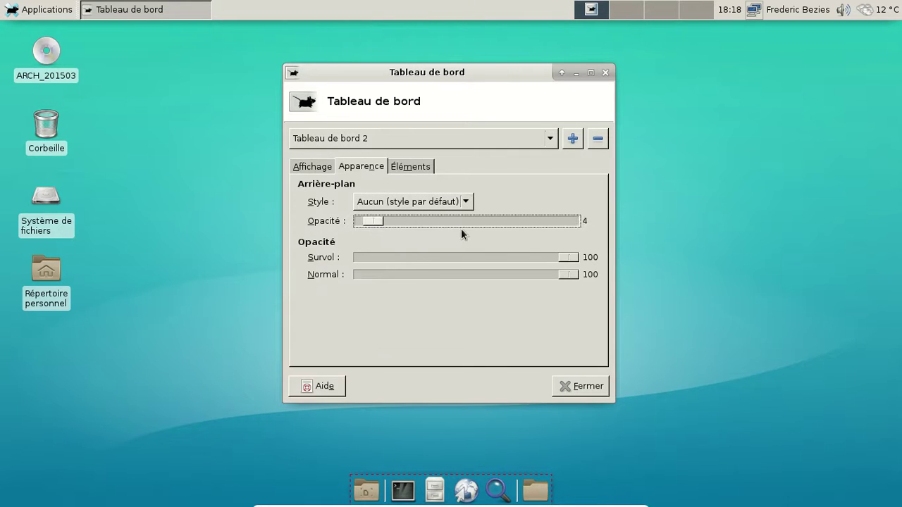
pyautogui.moveTo(373, 221); pyautogui.dragTo(612, 244)
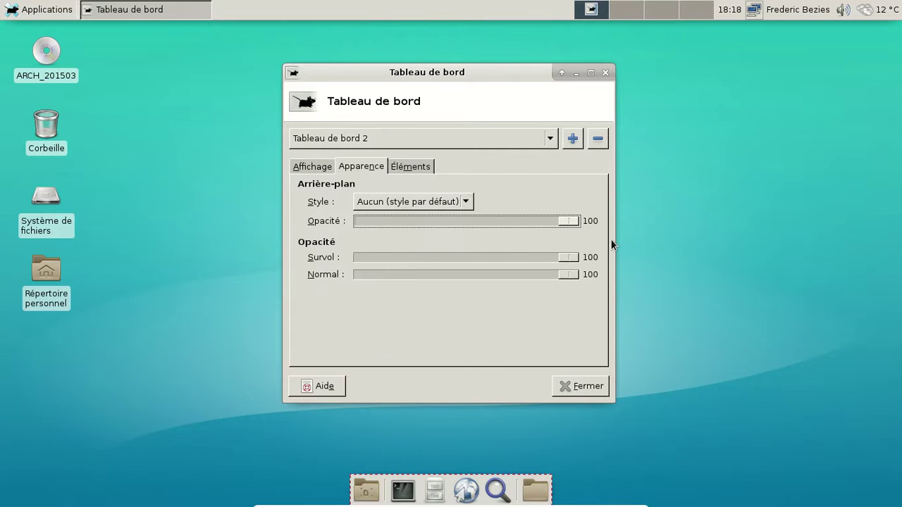
pyautogui.click(603, 72)
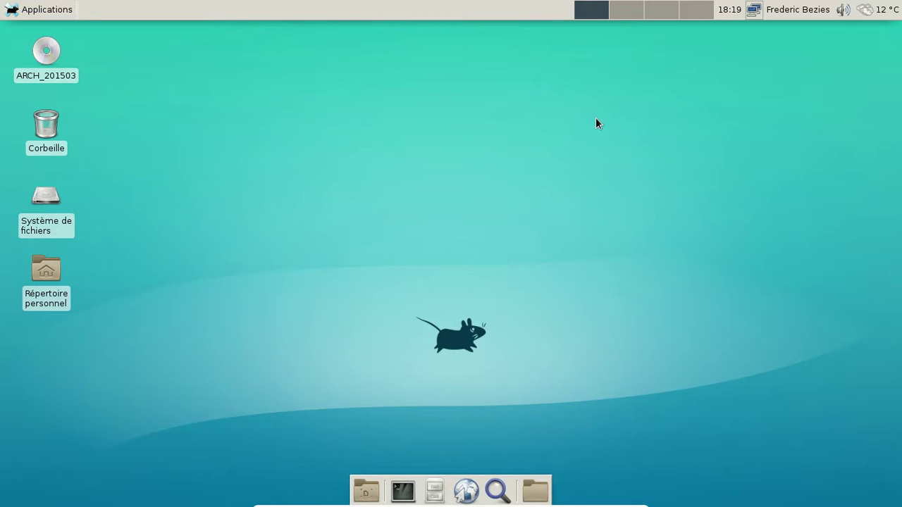
# Step: Open the Apparence settings from the Xfce settings manager
pyautogui.click(49, 10)
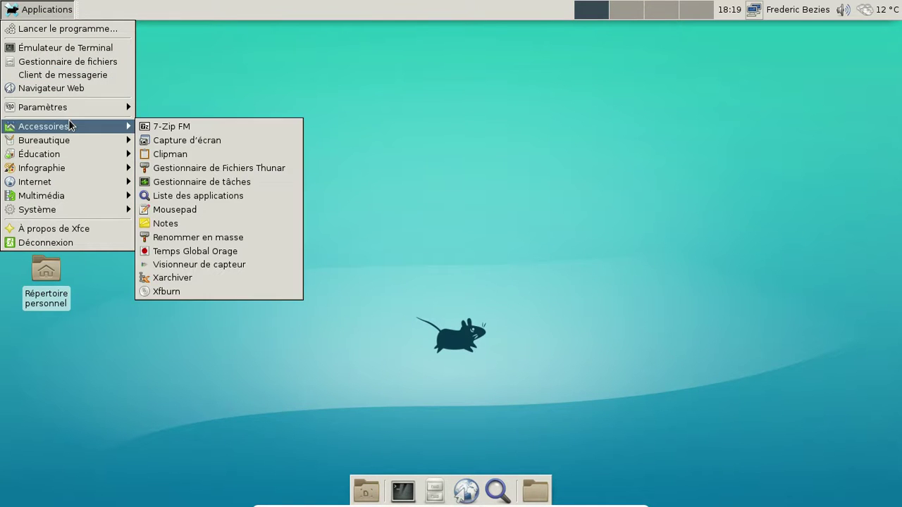
pyautogui.moveTo(68, 108)
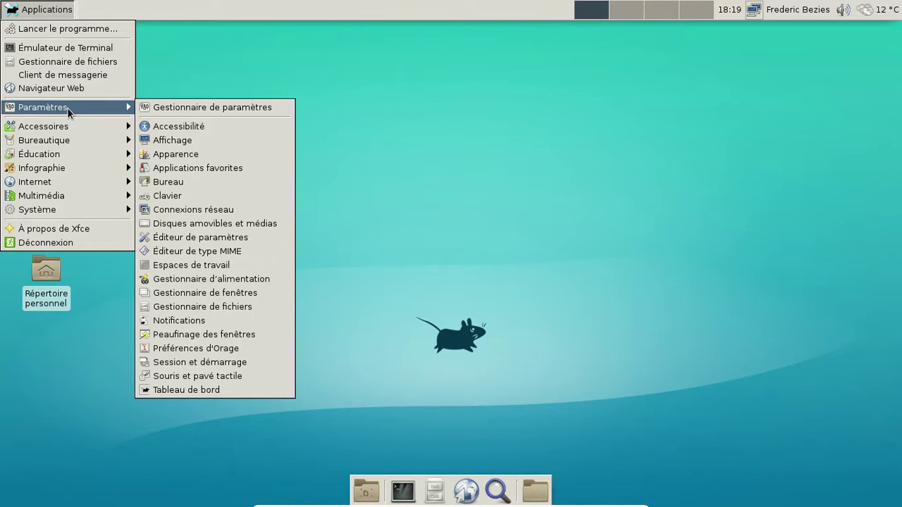
pyautogui.click(209, 107)
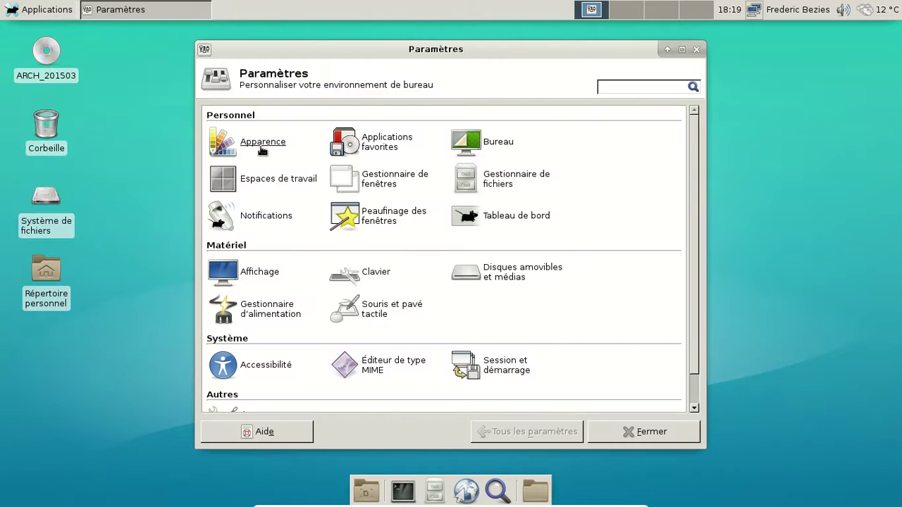
pyautogui.click(262, 143)
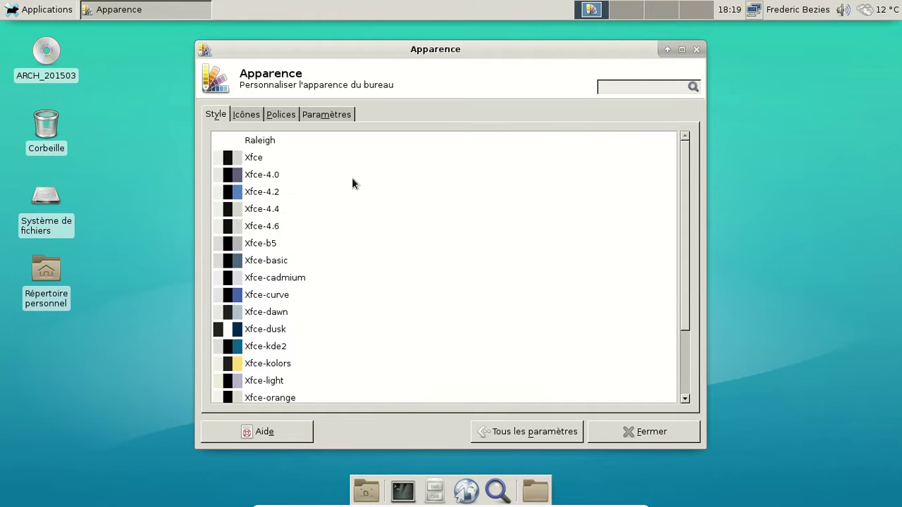
# Step: Try out the desktop styles one after another from Xfce-winter up through the list, finishing on Raleigh
pyautogui.scroll(-3, 353, 181)
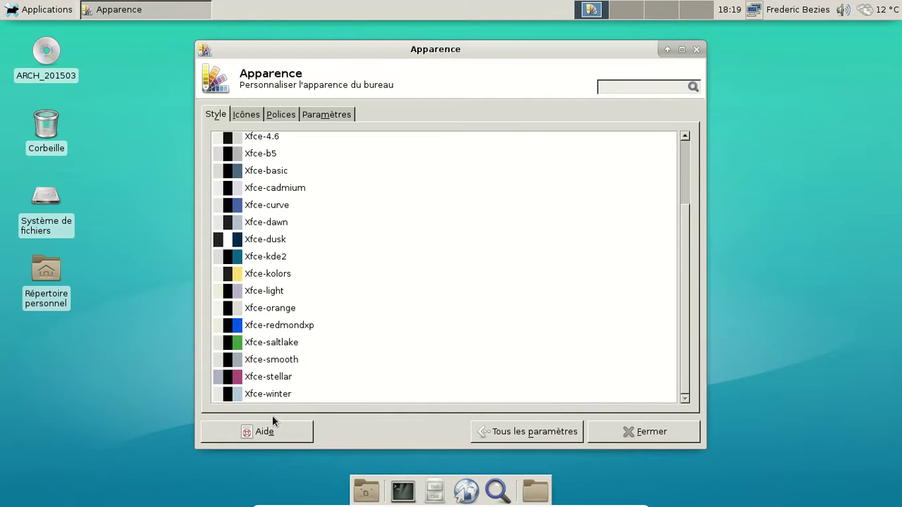
pyautogui.click(269, 395)
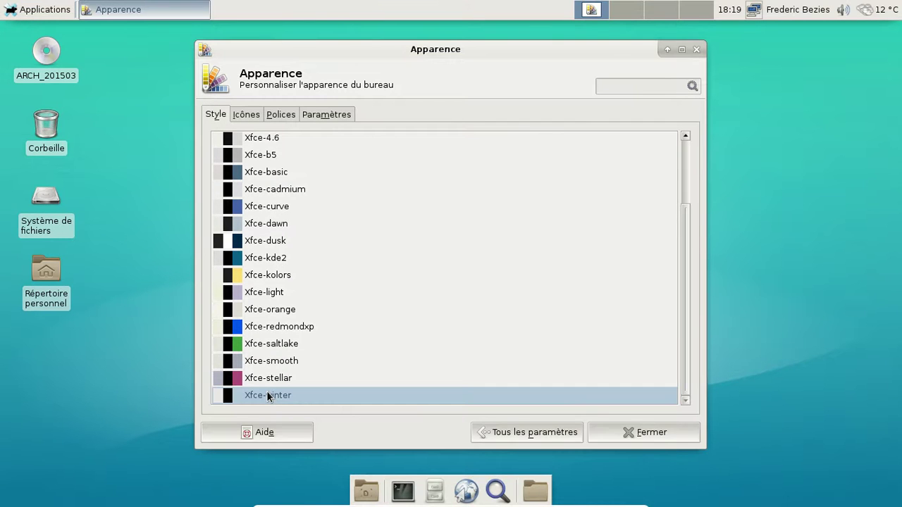
pyautogui.click(267, 377)
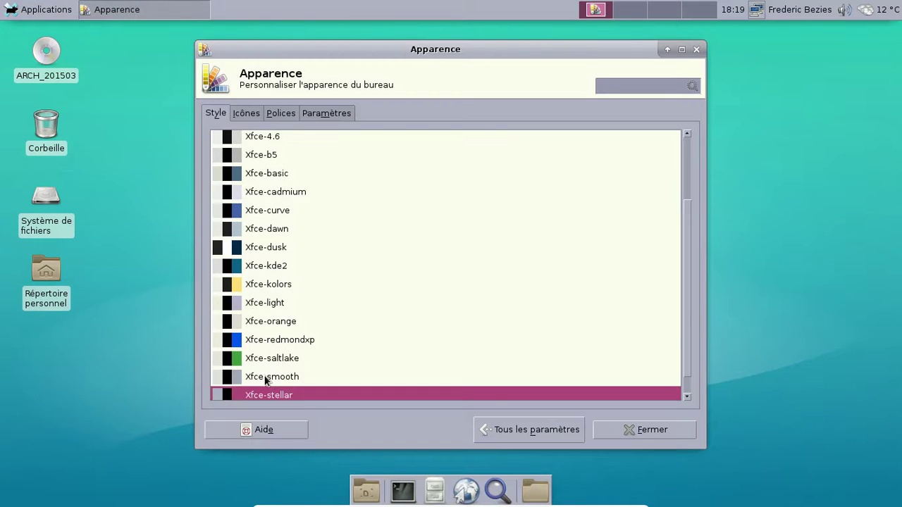
pyautogui.click(266, 378)
pyautogui.press('Up')
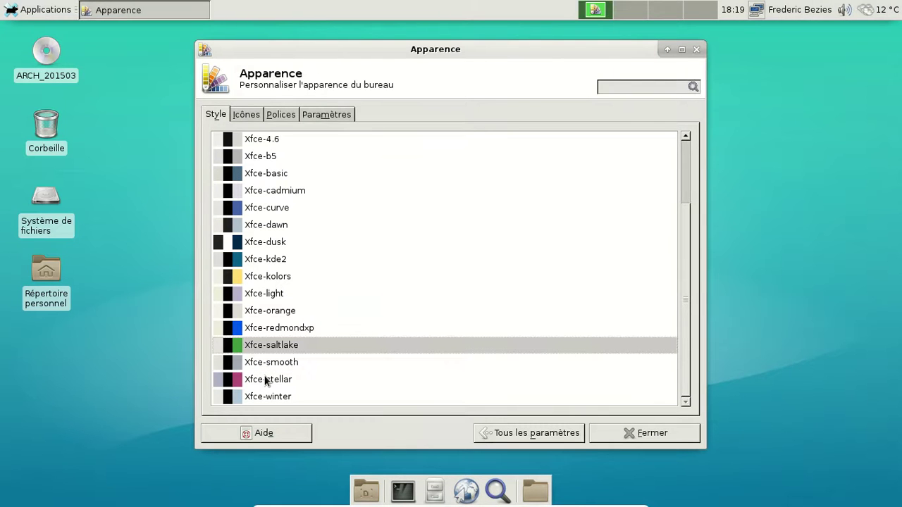
pyautogui.press('Up')
pyautogui.press('Up')
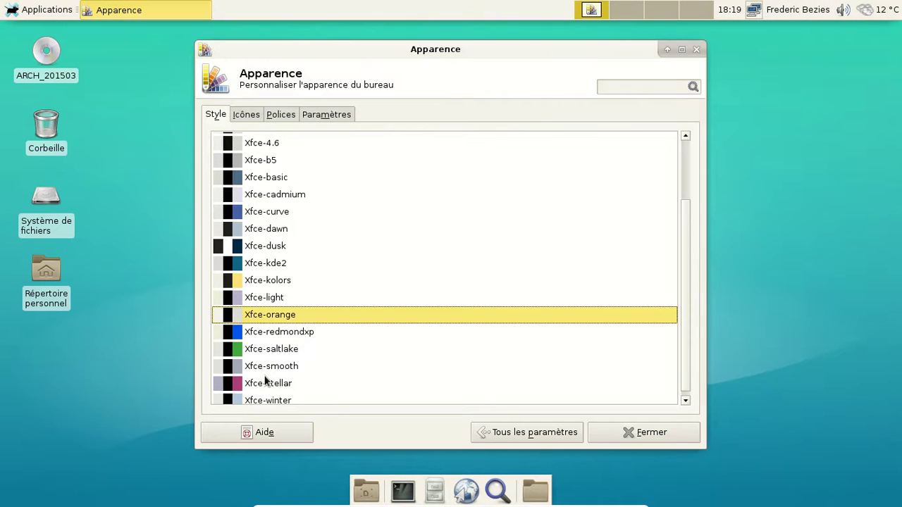
pyautogui.press('Up')
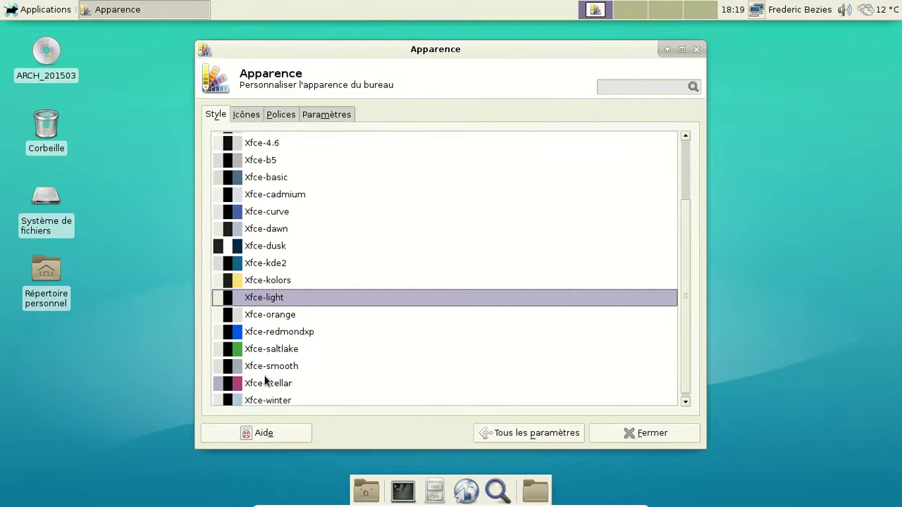
pyautogui.press('Up')
pyautogui.press('Up')
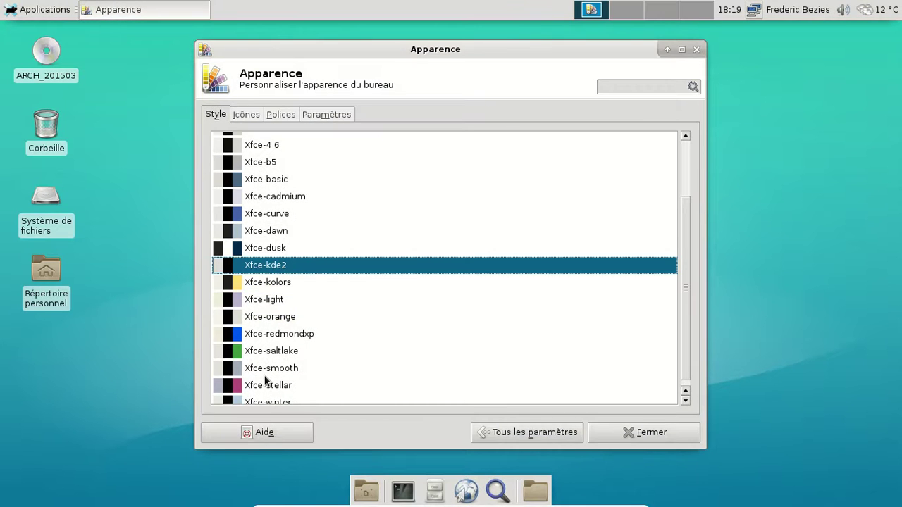
pyautogui.press('Up')
pyautogui.press('Up')
pyautogui.press('Up')
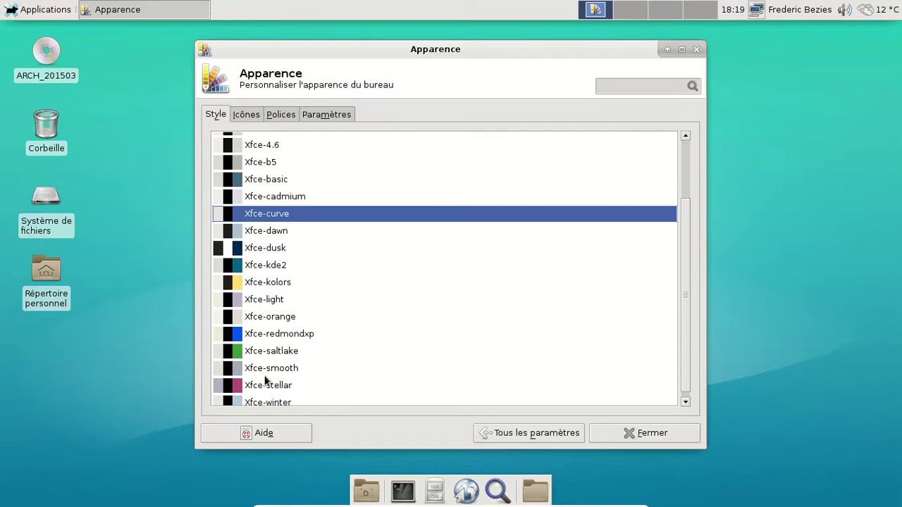
pyautogui.press('Up')
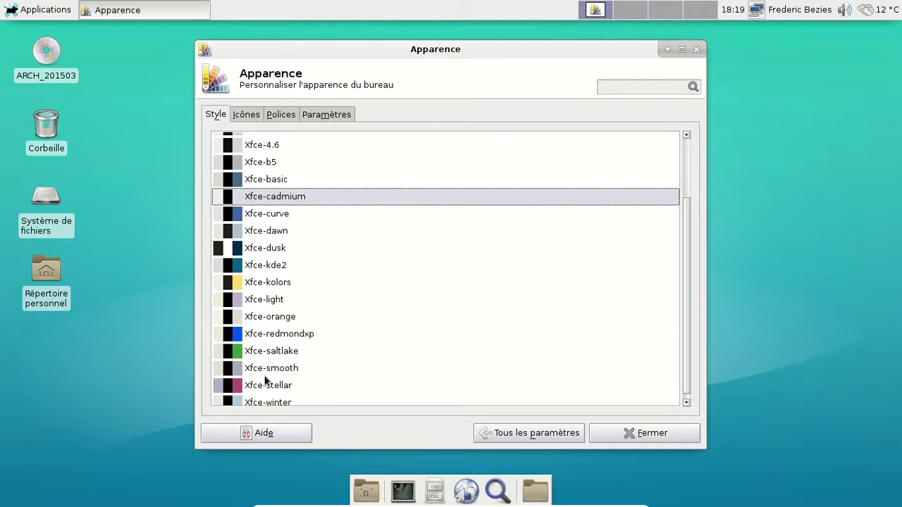
pyautogui.press('Up')
pyautogui.press('Up')
pyautogui.press('Up')
pyautogui.press('Up')
pyautogui.press('Up')
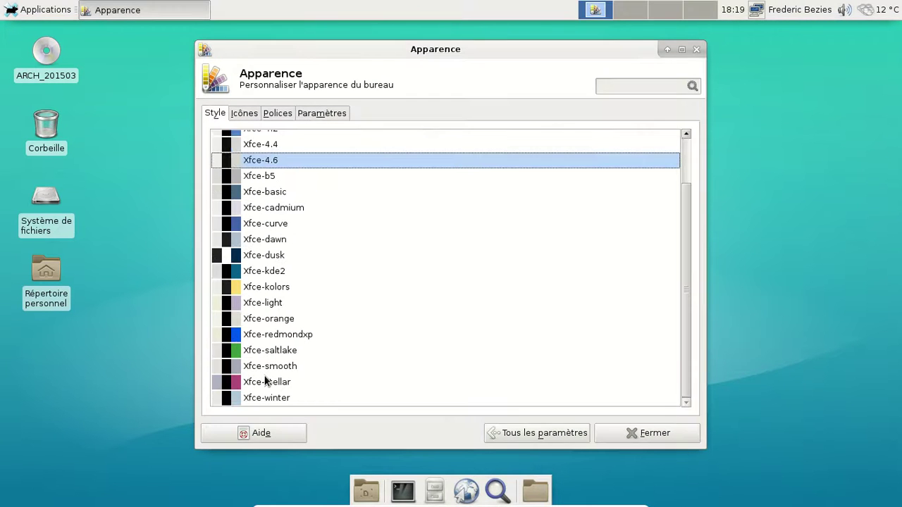
pyautogui.press('Up')
pyautogui.press('Up')
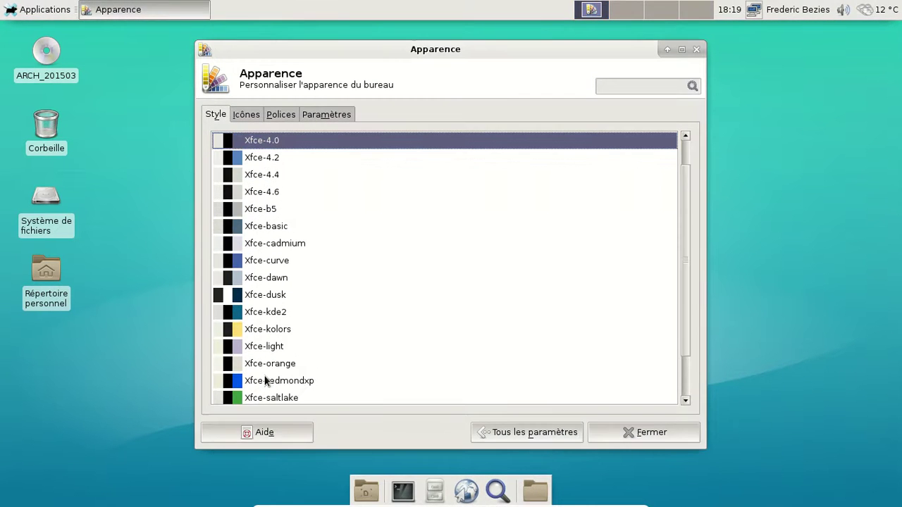
pyautogui.press('Up')
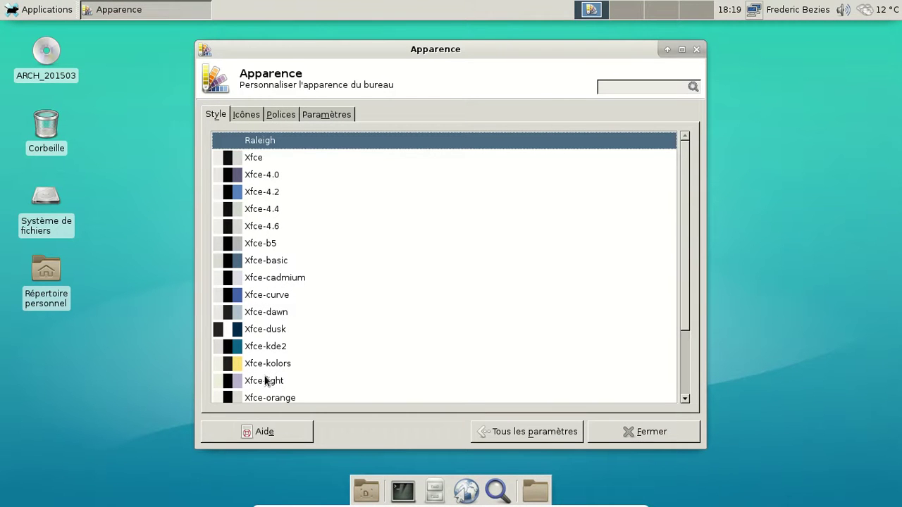
# Step: Review the icon themes, font options and general settings of Apparence, and close the window
pyautogui.click(258, 116)
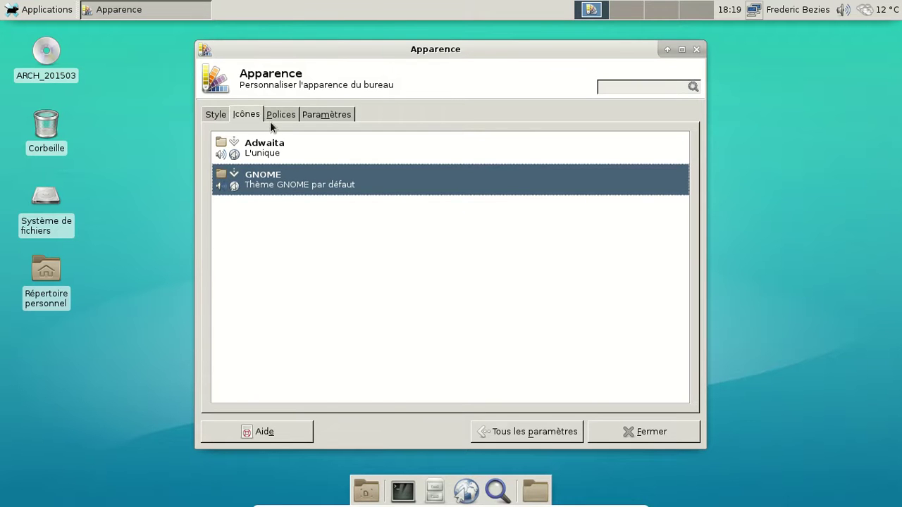
pyautogui.click(290, 117)
pyautogui.click(307, 118)
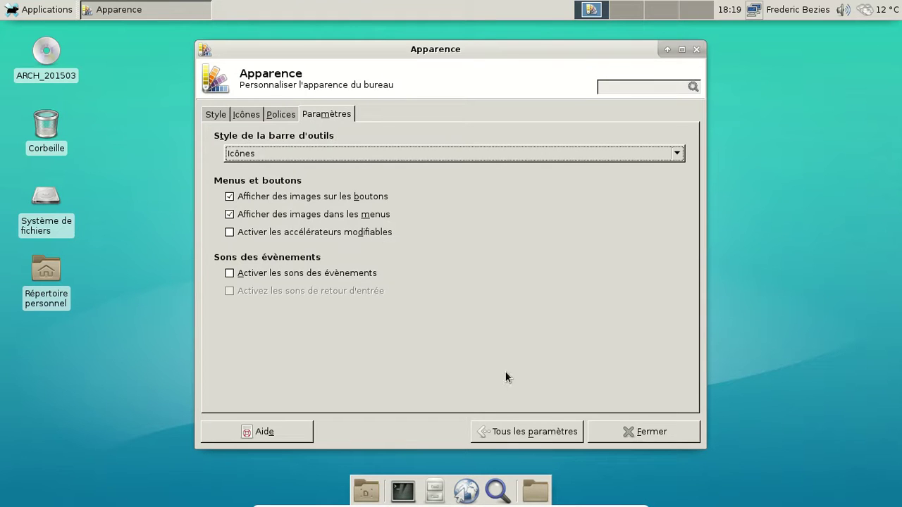
pyautogui.click(696, 49)
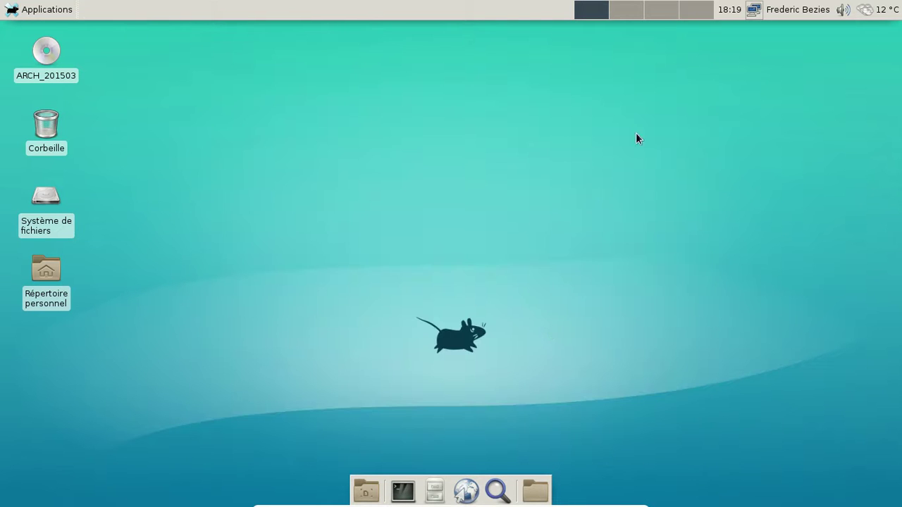
# Step: Open the file manager, move its window toward the middle of the desktop, and open the Téléchargements folder
pyautogui.click(433, 488)
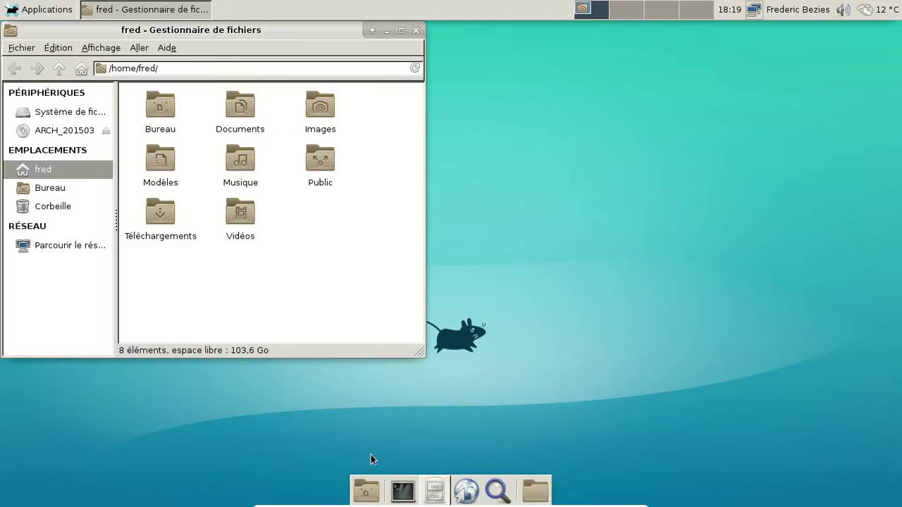
pyautogui.moveTo(267, 36); pyautogui.dragTo(465, 75)
pyautogui.click(371, 251)
pyautogui.doubleClick(372, 251)
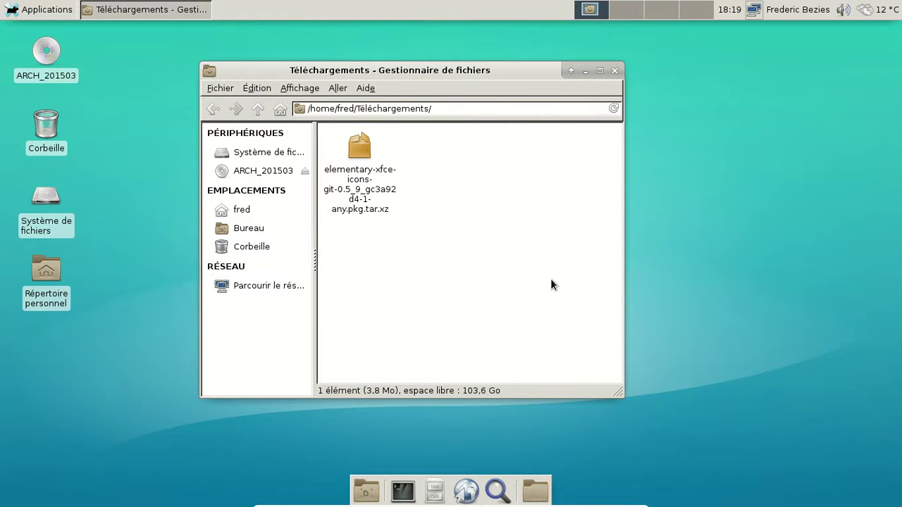
# Step: Switch to the Midori web browser, enlarge its window and move it to the middle of the desktop
pyautogui.press('super+w')
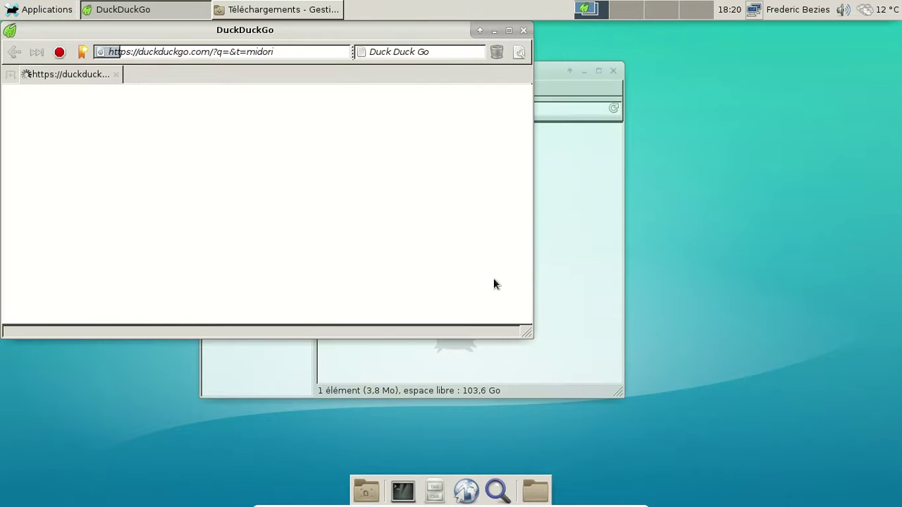
pyautogui.moveTo(523, 327); pyautogui.dragTo(684, 421)
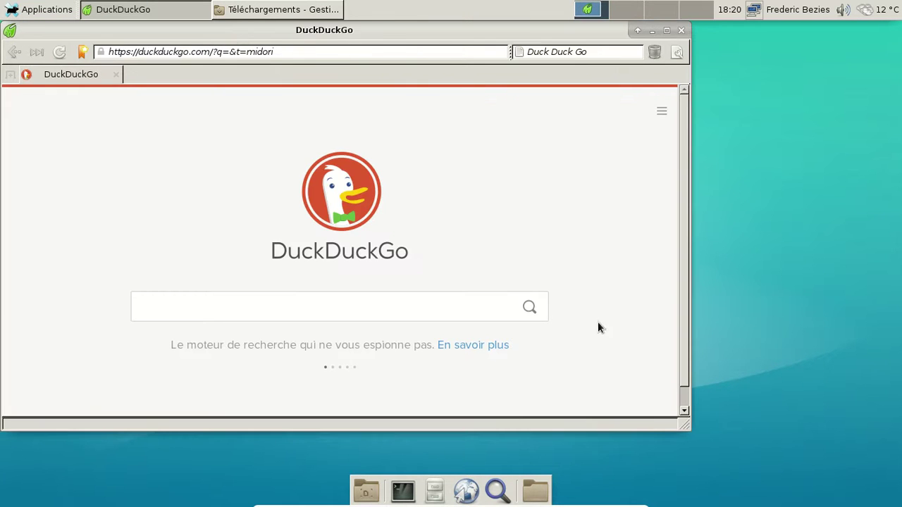
pyautogui.moveTo(383, 35); pyautogui.dragTo(503, 51)
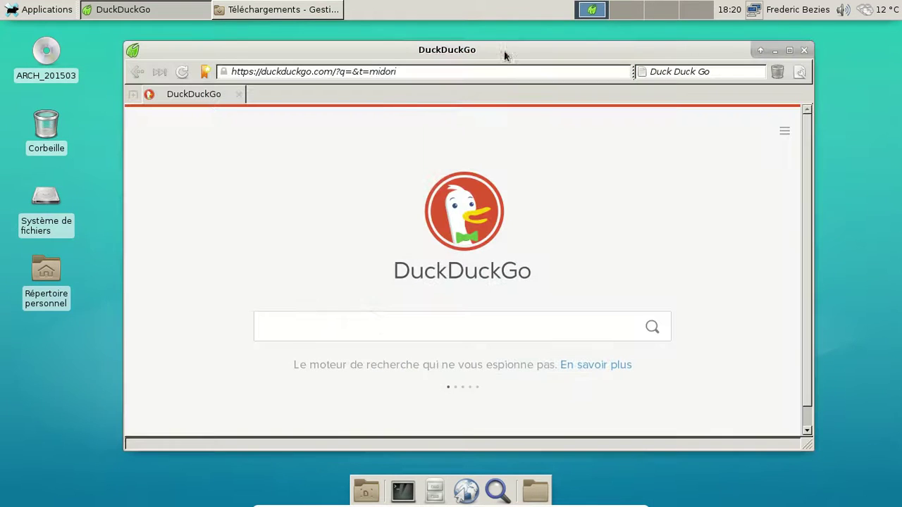
# Step: Load aur.archlinux.org in the browser
pyautogui.click(419, 69)
pyautogui.press('BackSpace')
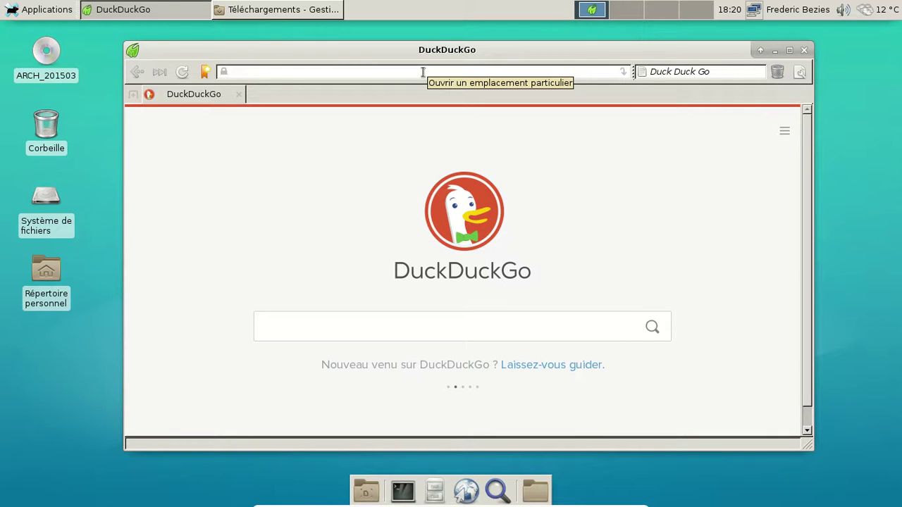
pyautogui.write('aur.archlinux.org')
pyautogui.press('Return')
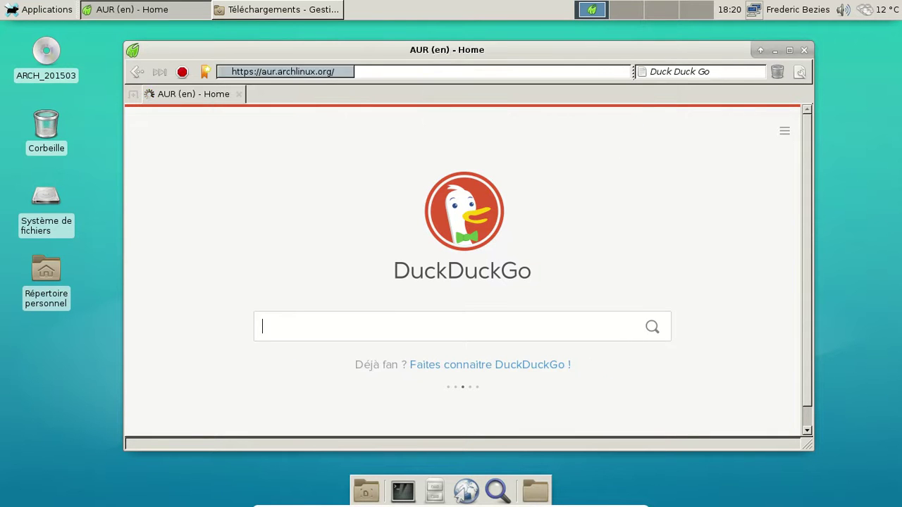
# Step: Search the AUR packages for elementary-xfce
pyautogui.click(710, 192)
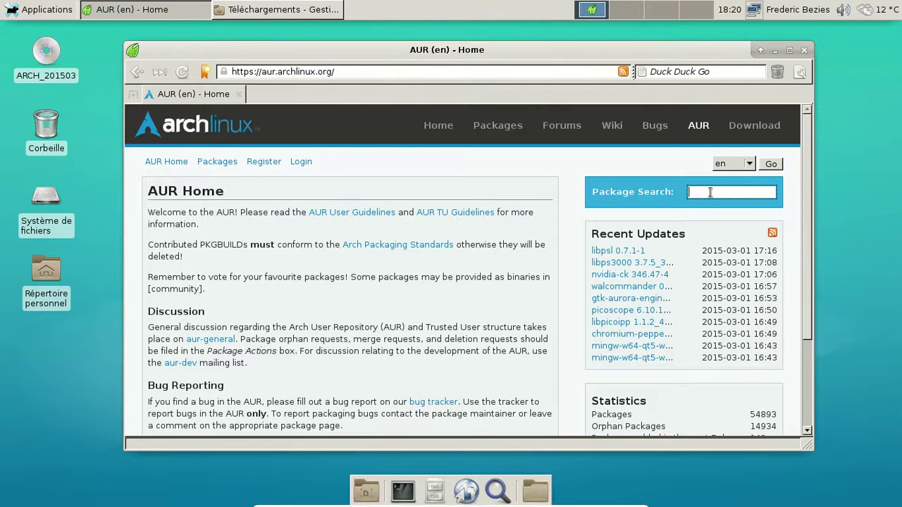
pyautogui.write('elementary-xfce')
pyautogui.press('Return')
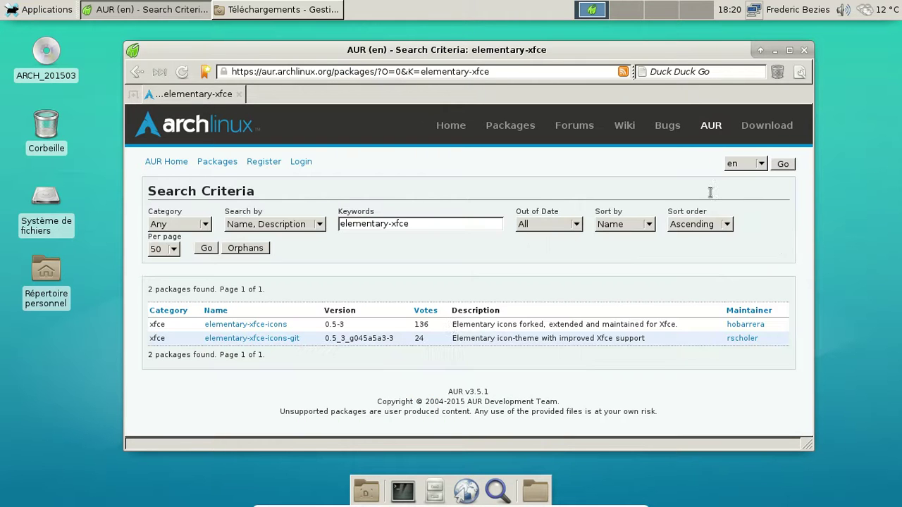
# Step: Open the elementary-xfce-icons-git package details and view its upstream GitHub page in a new tab
pyautogui.click(224, 341)
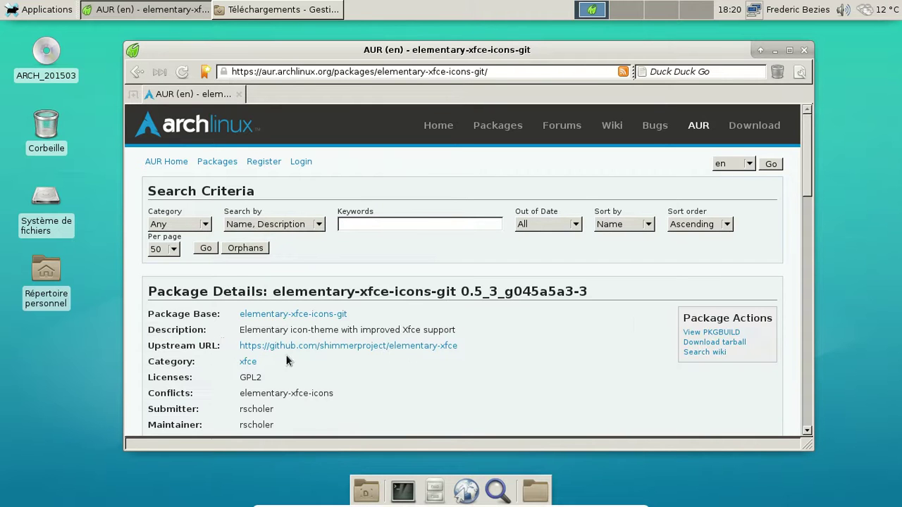
pyautogui.middleClick(347, 346)
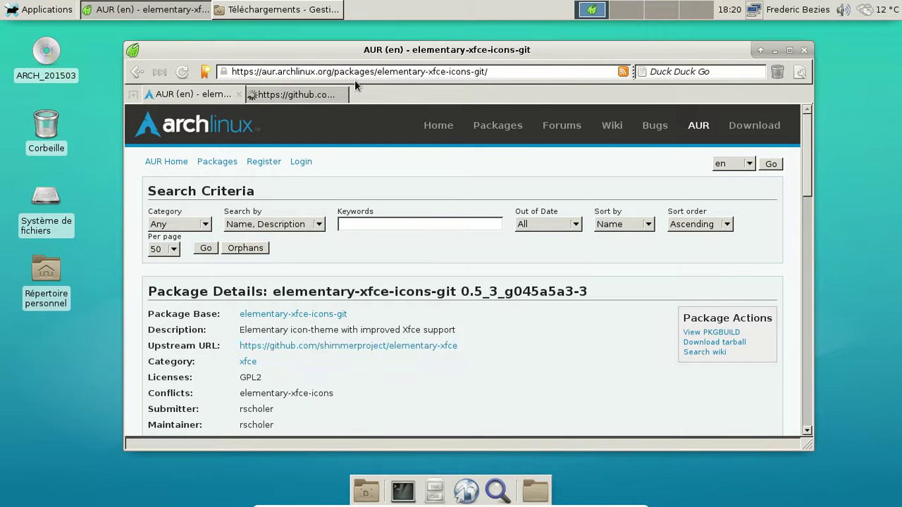
pyautogui.click(296, 97)
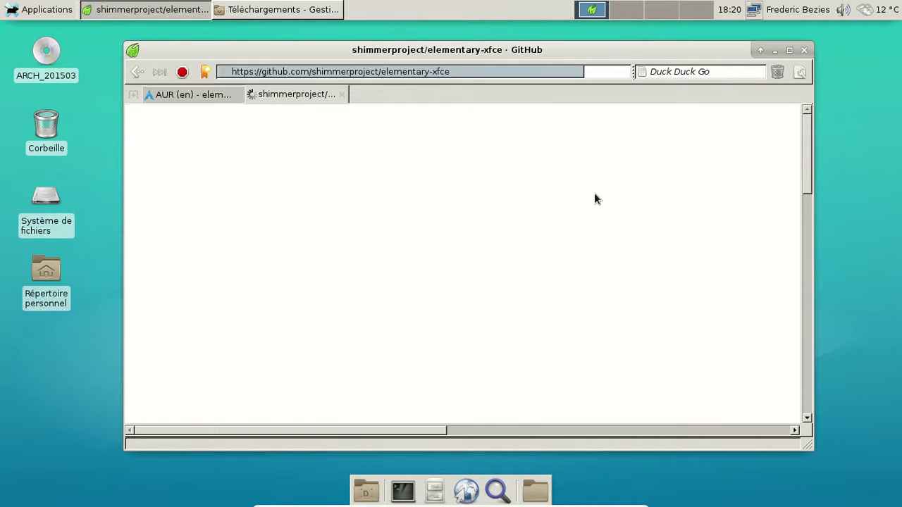
# Step: Read through the elementary-xfce GitHub page, including its folder list and README
pyautogui.scroll(-3, 594, 194)
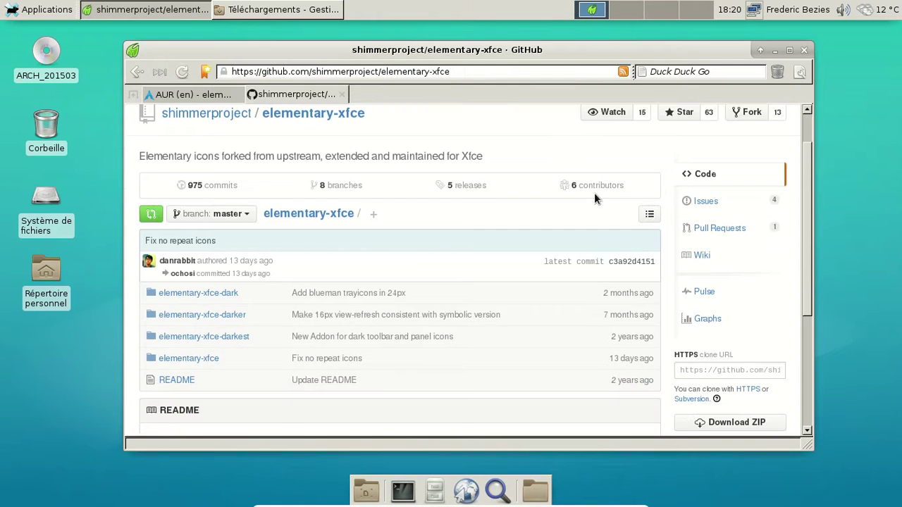
pyautogui.scroll(-2, 594, 198)
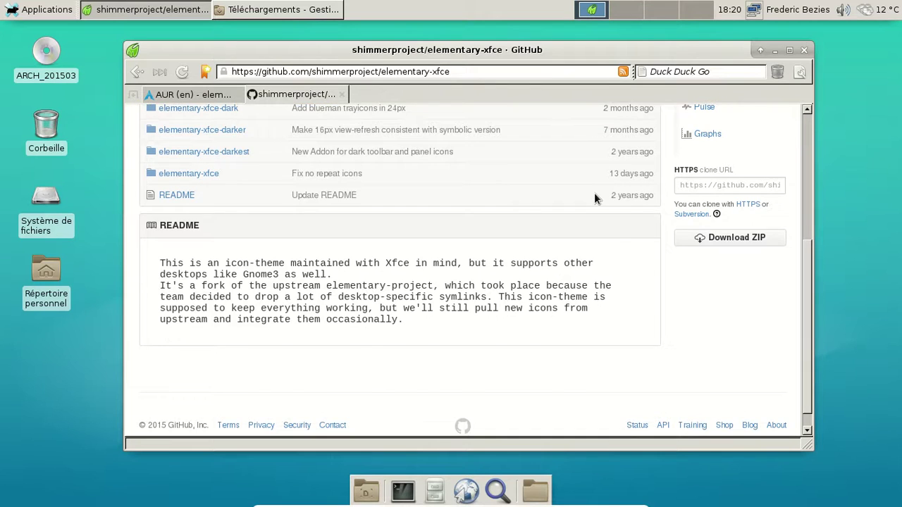
pyautogui.scroll(2, 594, 198)
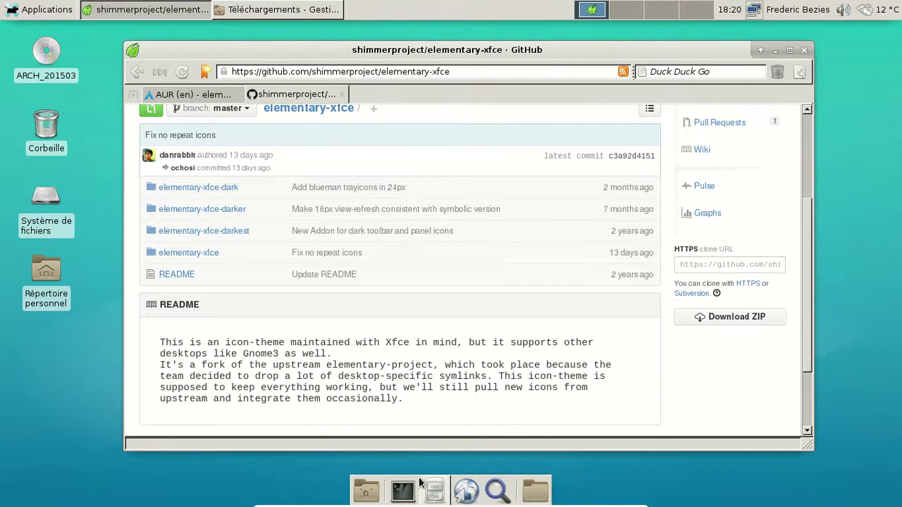
# Step: Switch to the file manager showing Téléchargements, open a terminal in that folder and list its files with ls
pyautogui.hotkey('alt', 'Tab')
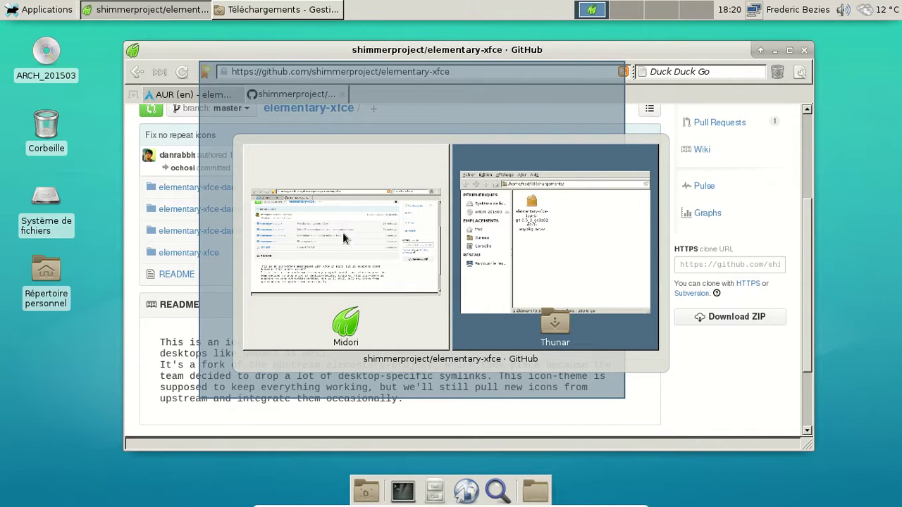
pyautogui.click(539, 232)
pyautogui.rightClick(432, 214)
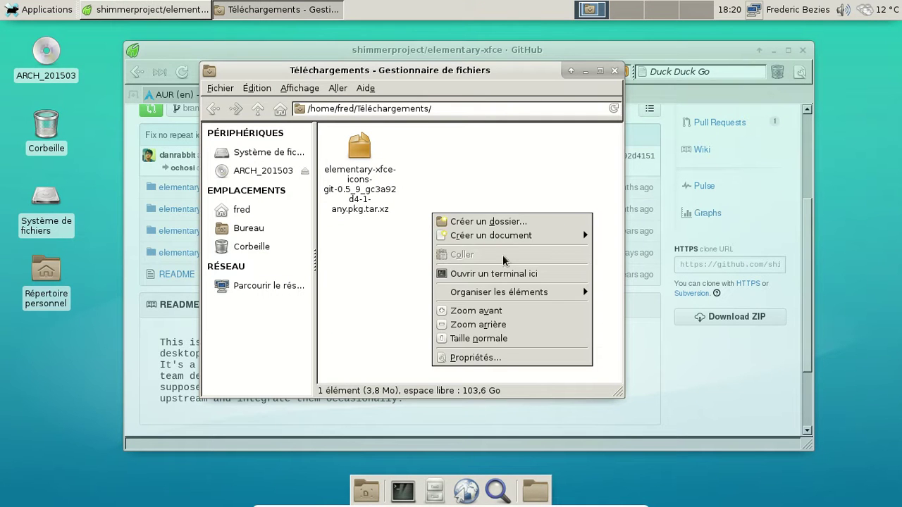
pyautogui.click(506, 276)
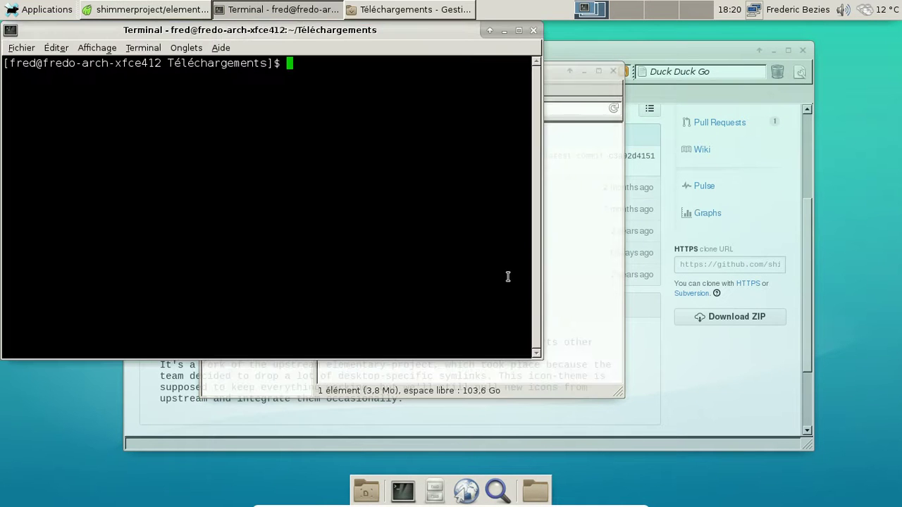
pyautogui.write('ls')
pyautogui.press('Return')
# Step: Install the downloaded elementary-xfce-icons-git package with yaourt -U, authenticating with the sudo password, and exit the terminal
pyautogui.write('yaourt ')
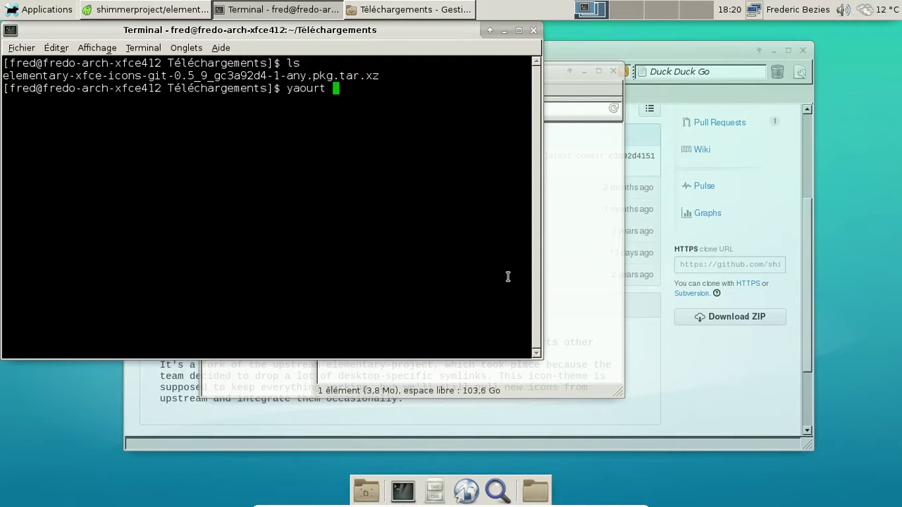
pyautogui.write('-U el')
pyautogui.press('Tab')
pyautogui.press('Return')
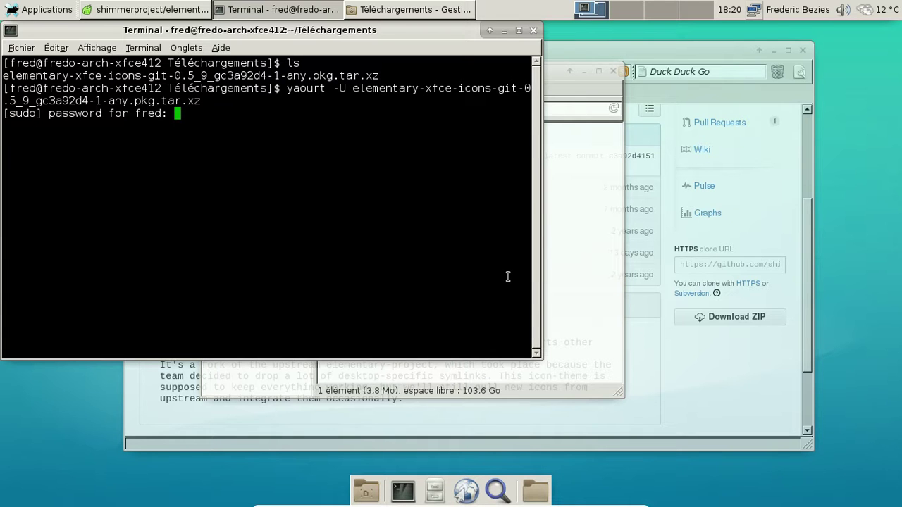
pyautogui.press('Return')
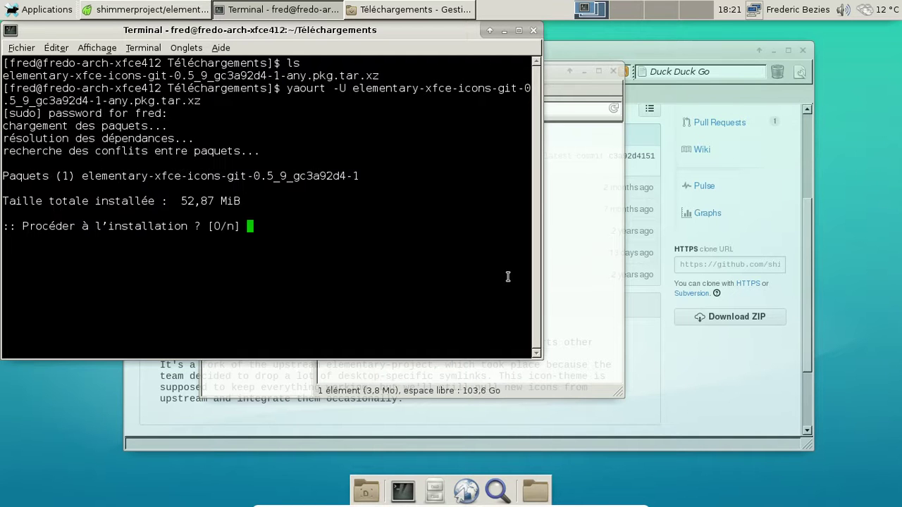
pyautogui.press('Return')
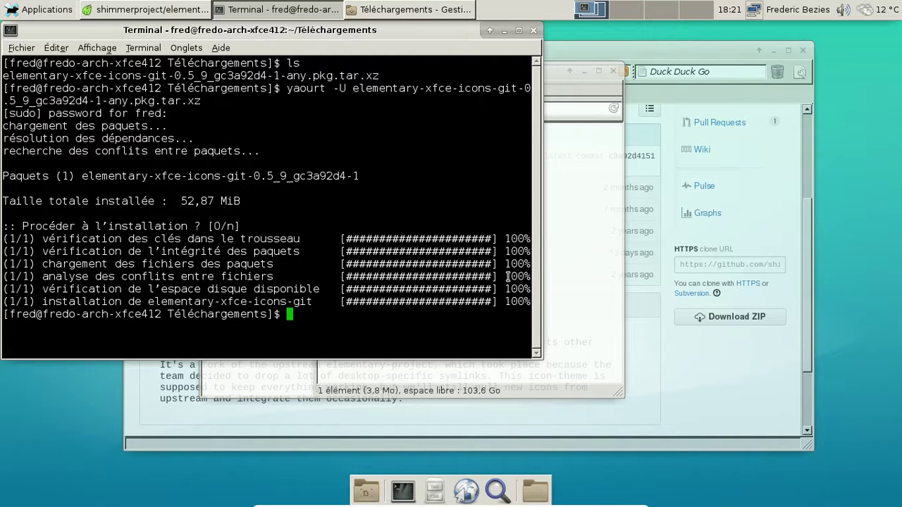
pyautogui.write('exit')
pyautogui.press('Return')
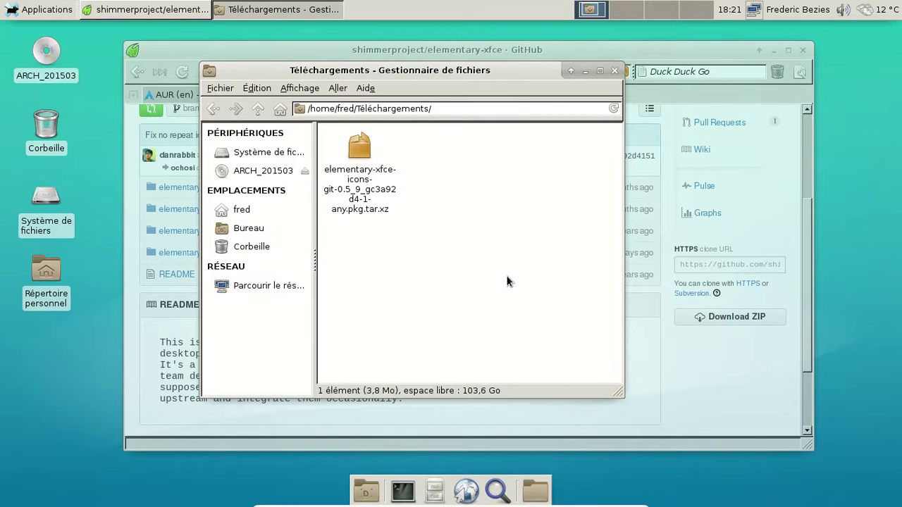
# Step: Apply the elementary Xfce icon theme in the Apparence settings and close the dialog
pyautogui.hotkey('alt', 'Tab')
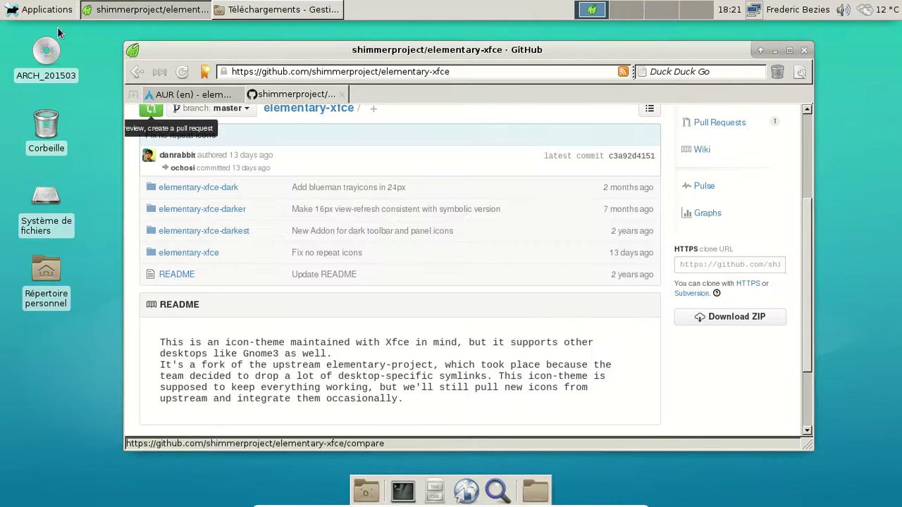
pyautogui.click(36, 9)
pyautogui.moveTo(126, 105)
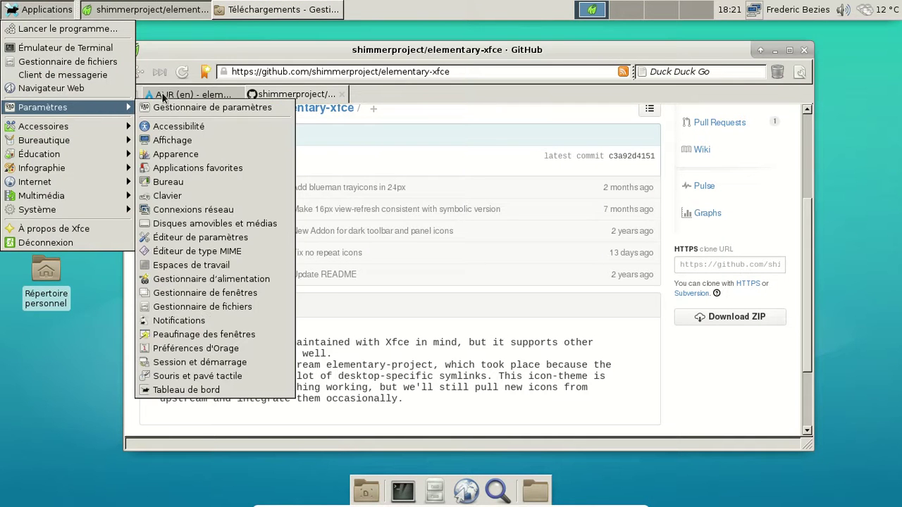
pyautogui.click(192, 153)
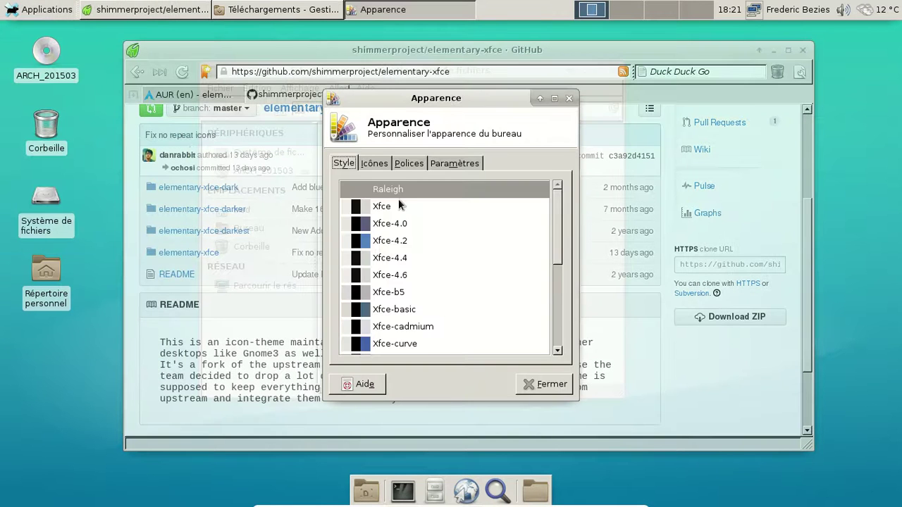
pyautogui.click(381, 163)
pyautogui.click(445, 218)
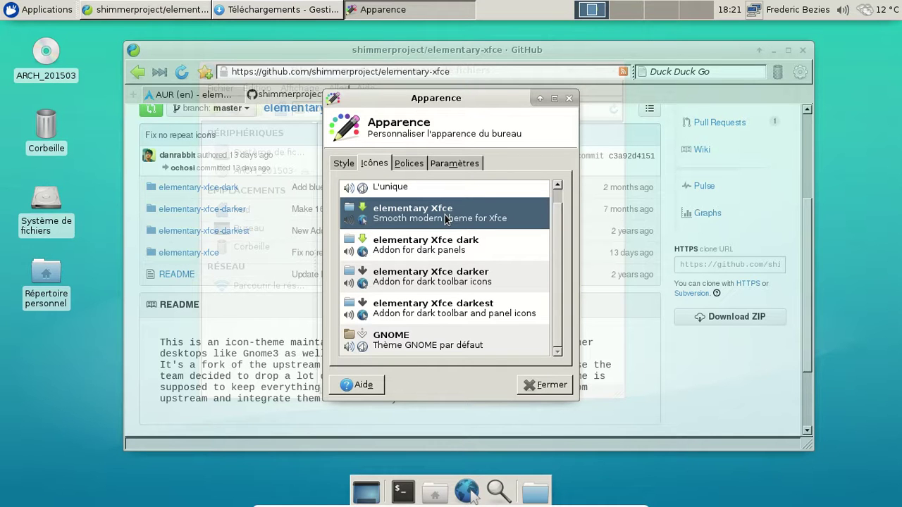
pyautogui.click(546, 384)
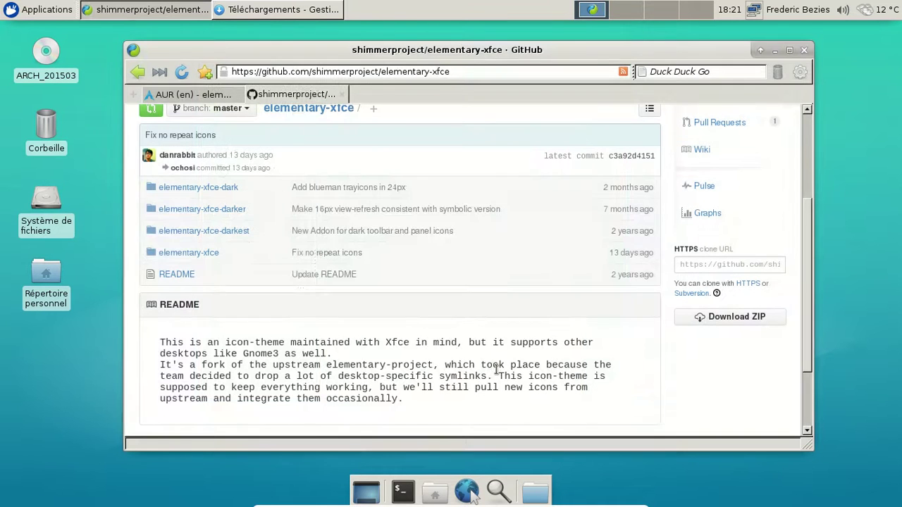
# Step: Examine the new icons in the applications menu and in the Téléchargements file manager window
pyautogui.click(59, 12)
pyautogui.click(59, 10)
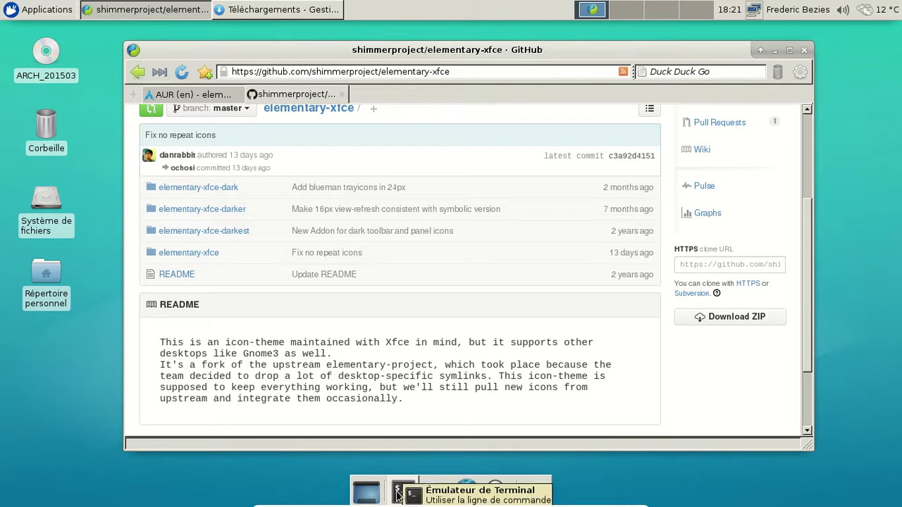
pyautogui.click(42, 7)
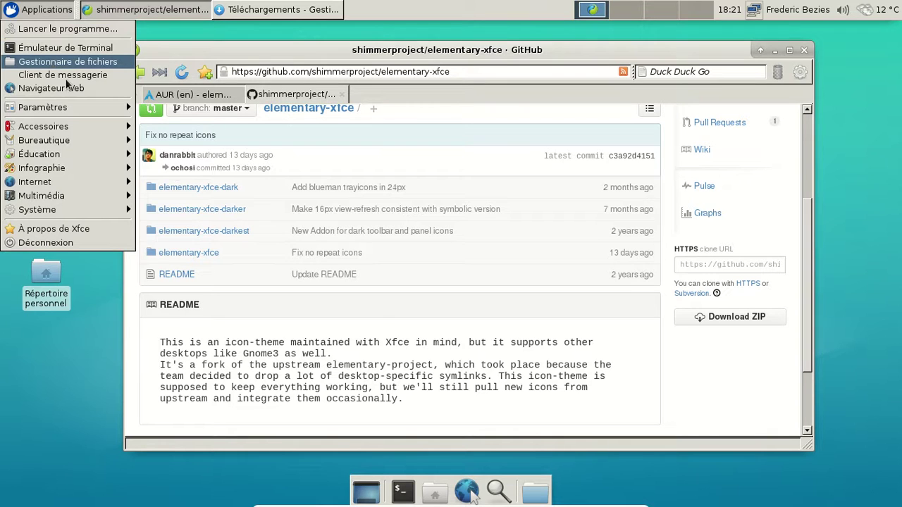
pyautogui.click(195, 50)
pyautogui.hotkey('alt', 'Tab')
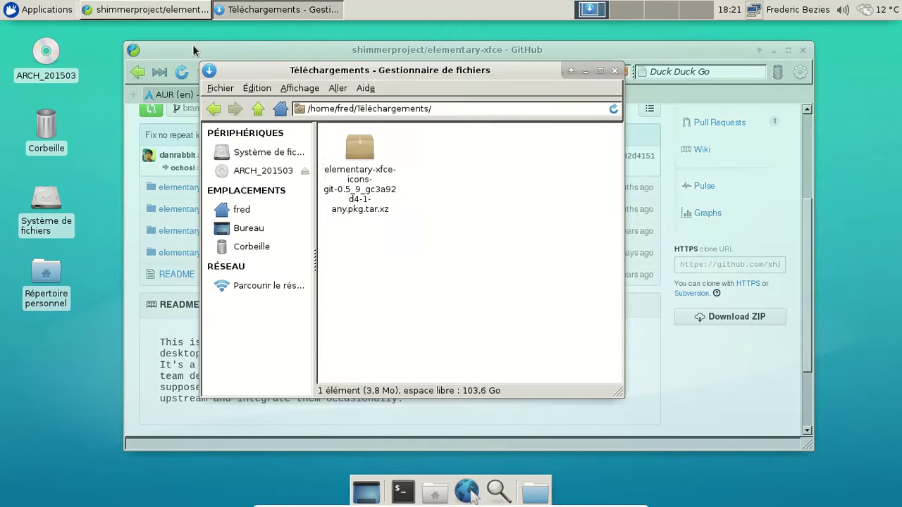
pyautogui.hotkey('alt', 'Tab')
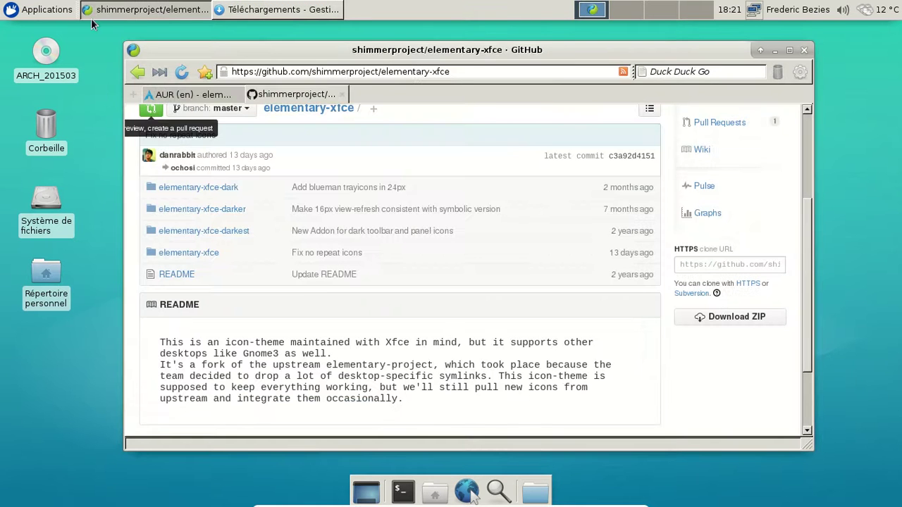
# Step: Reopen the Apparence settings, try the elementary Xfce darkest icon theme and check it in the applications menu
pyautogui.click(43, 9)
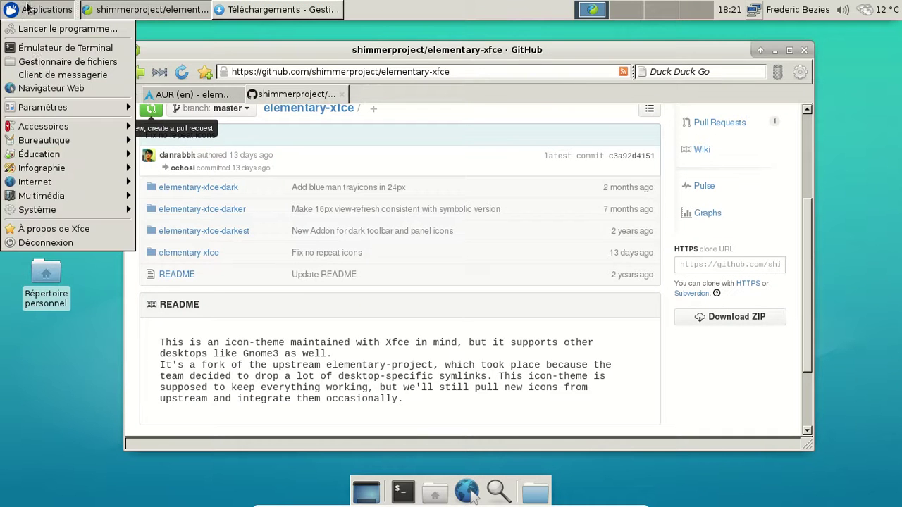
pyautogui.moveTo(65, 108)
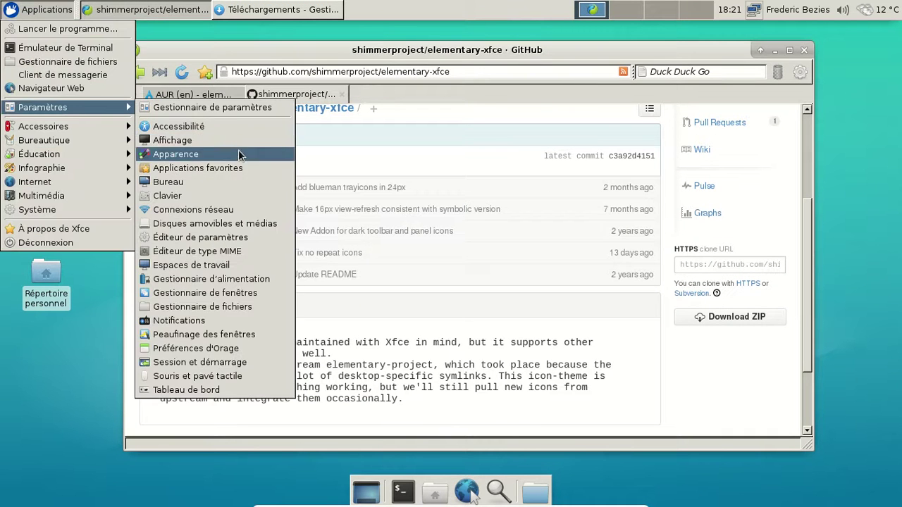
pyautogui.click(237, 152)
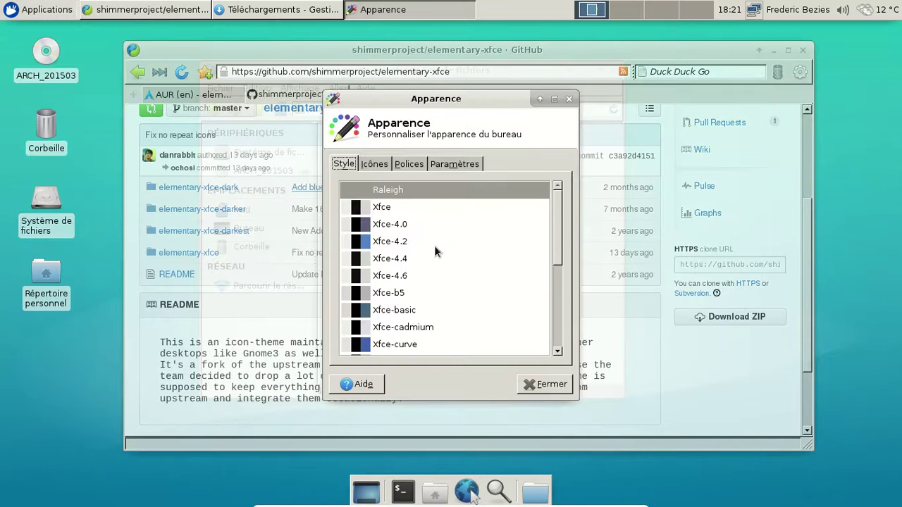
pyautogui.click(422, 164)
pyautogui.click(372, 164)
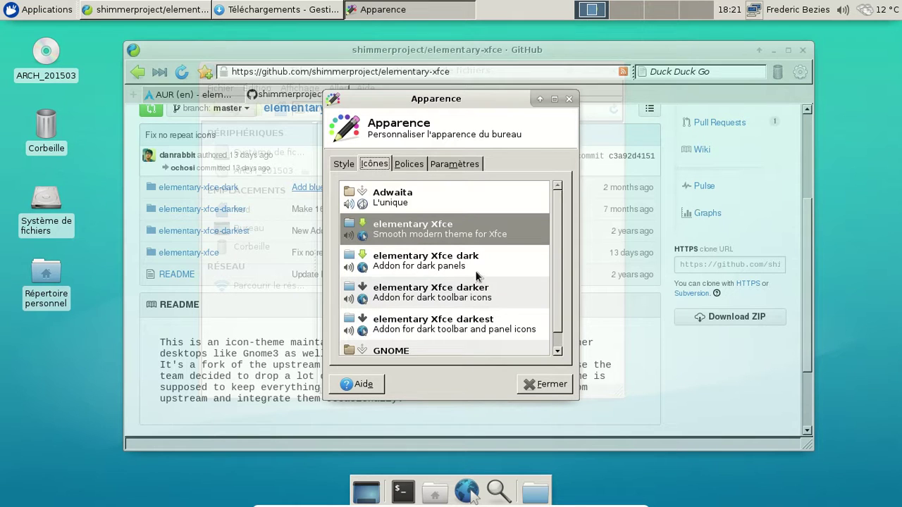
pyautogui.scroll(-1, 476, 275)
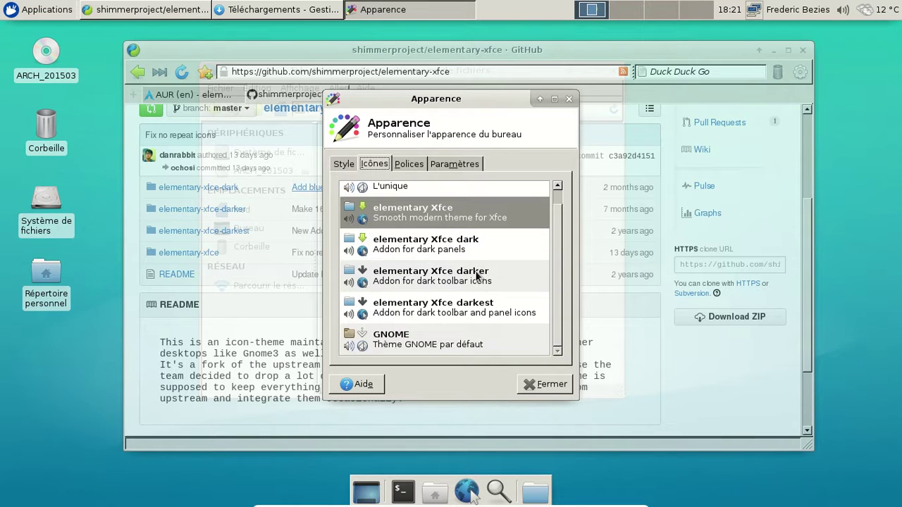
pyautogui.click(459, 315)
pyautogui.click(60, 14)
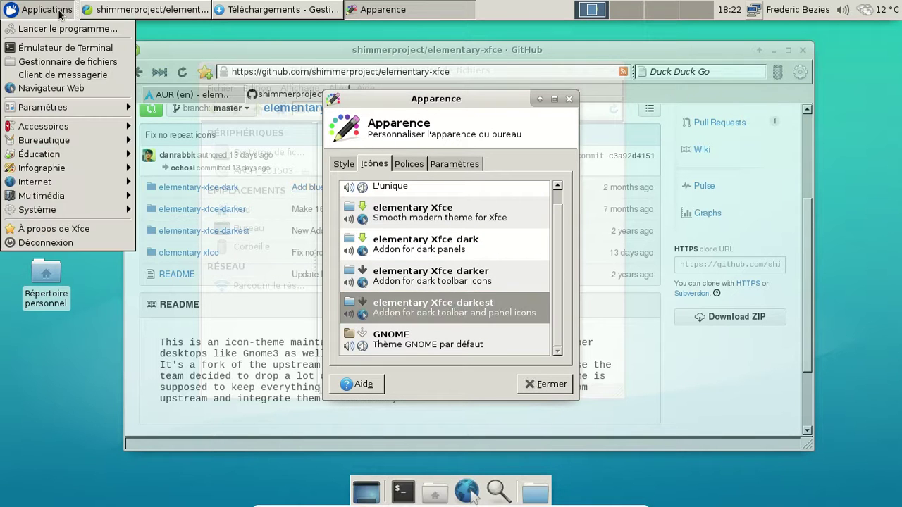
pyautogui.click(60, 15)
# Step: Try the elementary Xfce darker and elementary Xfce dark icon themes, and return to elementary Xfce
pyautogui.click(428, 284)
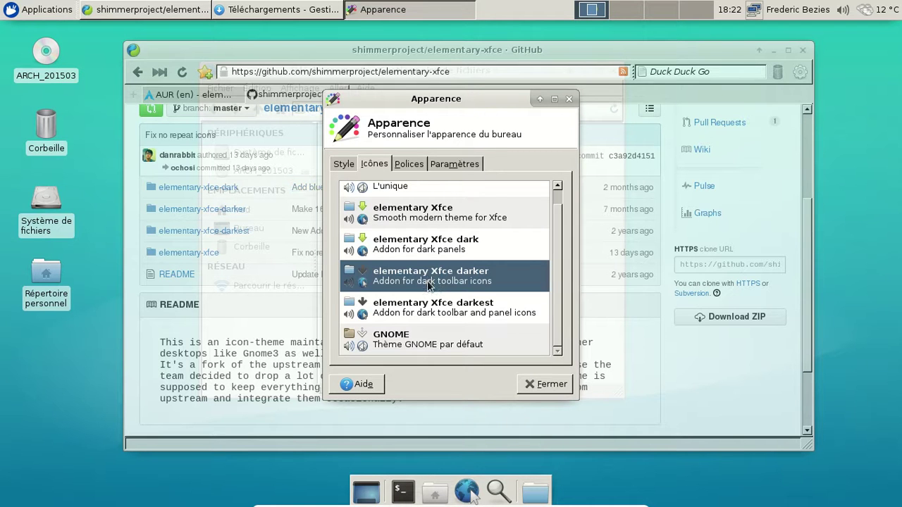
pyautogui.click(56, 15)
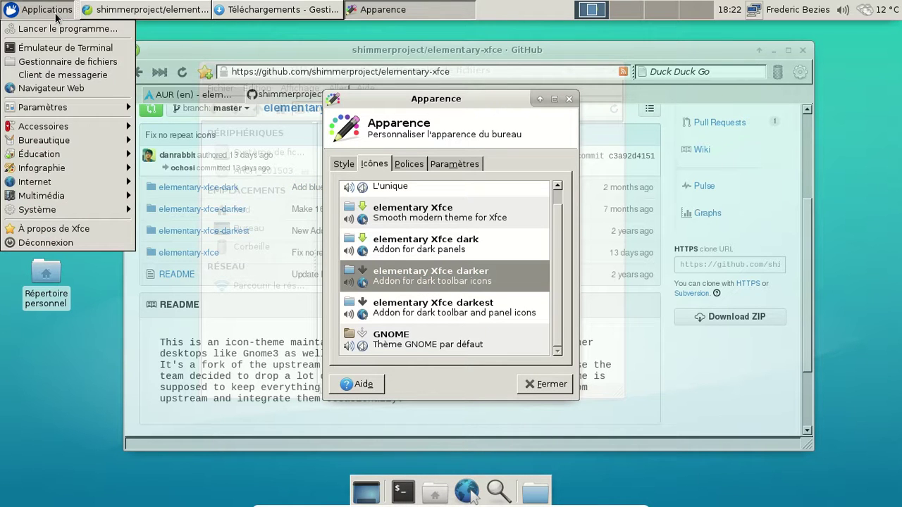
pyautogui.click(56, 14)
pyautogui.press('Up')
pyautogui.click(45, 13)
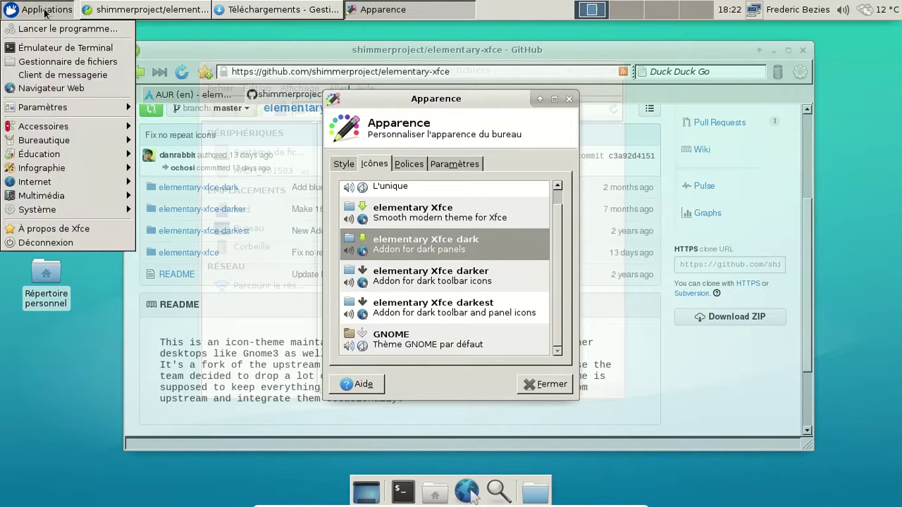
pyautogui.click(44, 12)
pyautogui.press('Up')
# Step: Launch the mail client entry, check the choices for a favourite mail application, cancel the selection and close the Apparence settings
pyautogui.click(58, 11)
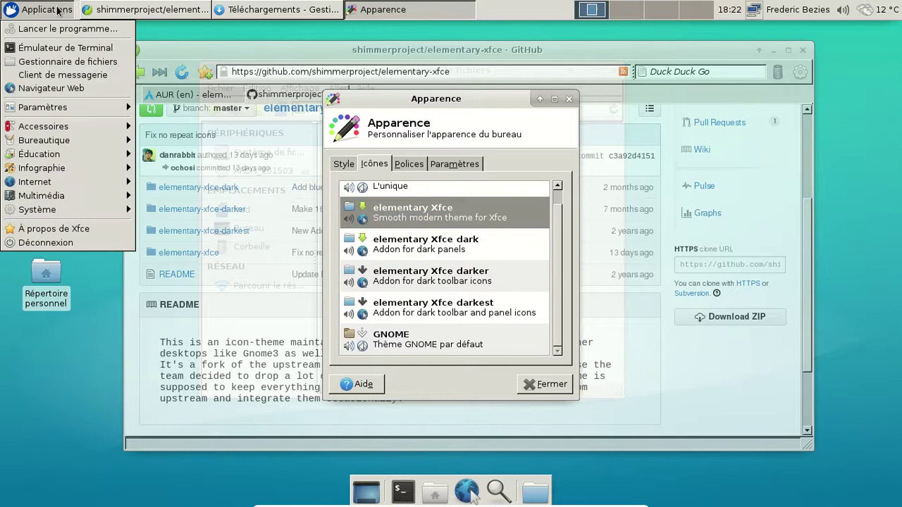
pyautogui.click(60, 75)
pyautogui.click(437, 253)
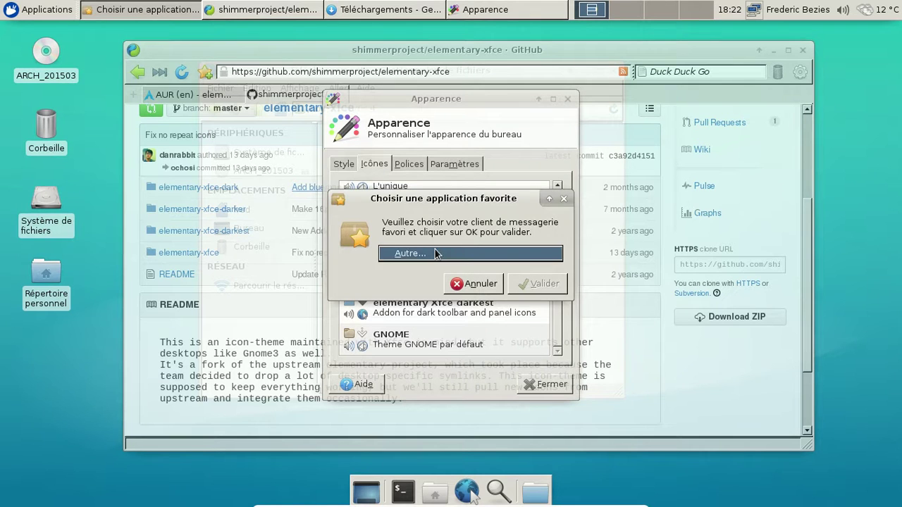
pyautogui.click(435, 253)
pyautogui.click(489, 298)
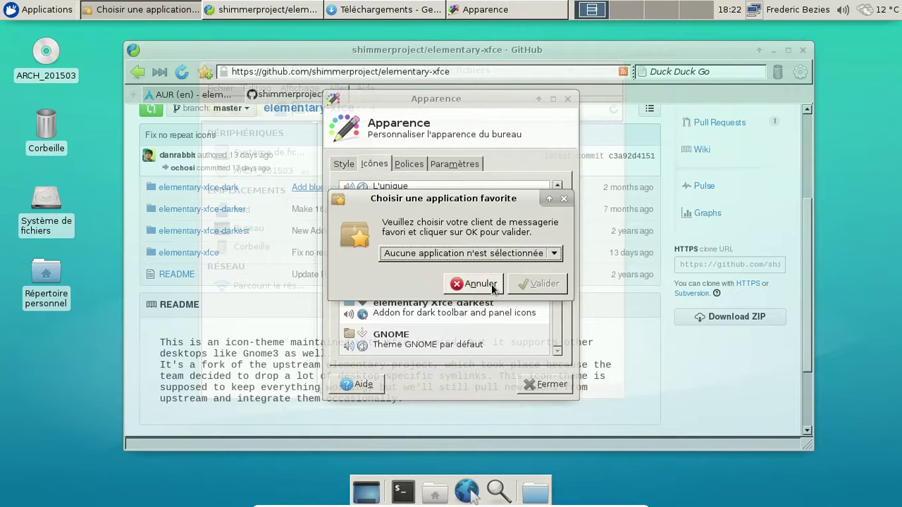
pyautogui.click(479, 284)
pyautogui.click(569, 100)
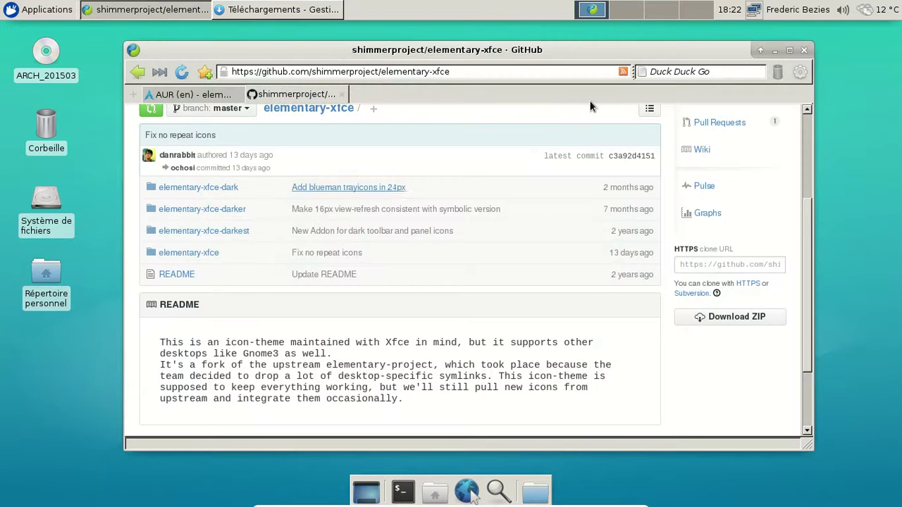
# Step: Install Claws Mail from a terminal with yaourt -S claws-mail, entering the sudo password and accepting the installation
pyautogui.click(62, 9)
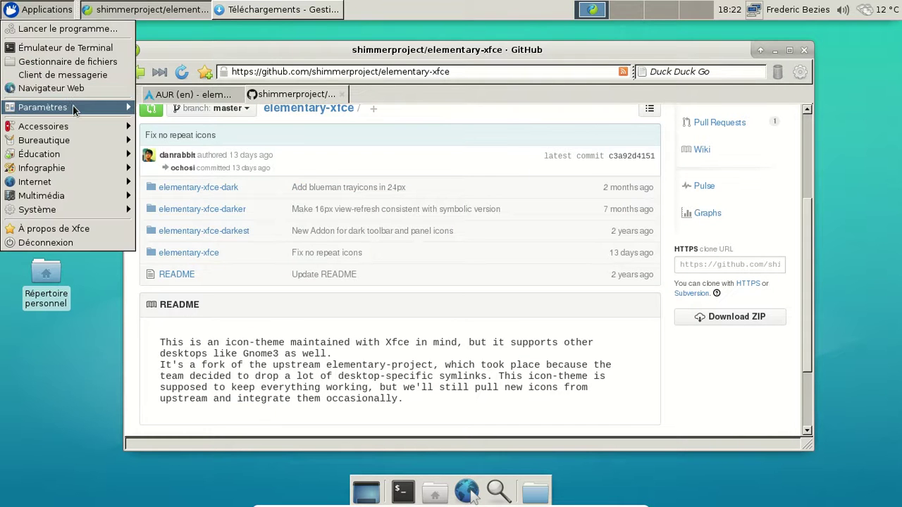
pyautogui.click(402, 491)
pyautogui.click(402, 491)
pyautogui.write('yaourt -S claws-mail')
pyautogui.press('Return')
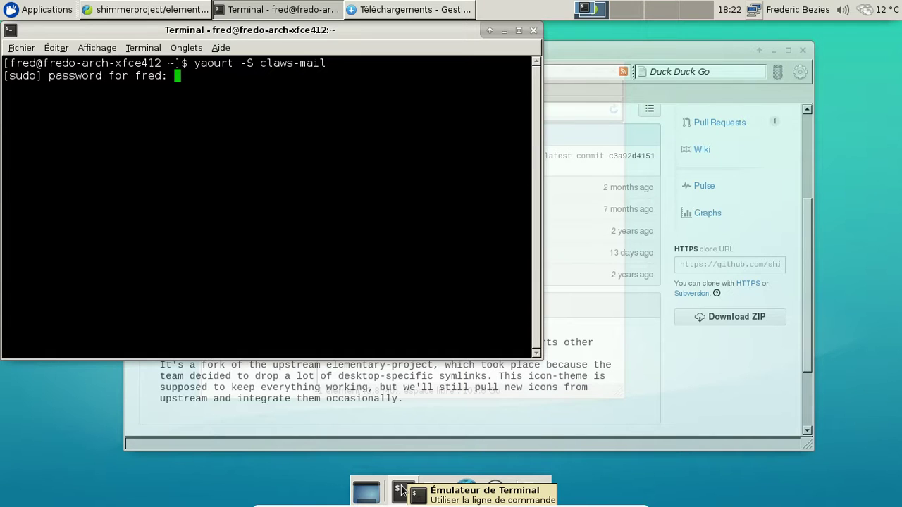
pyautogui.press('Return')
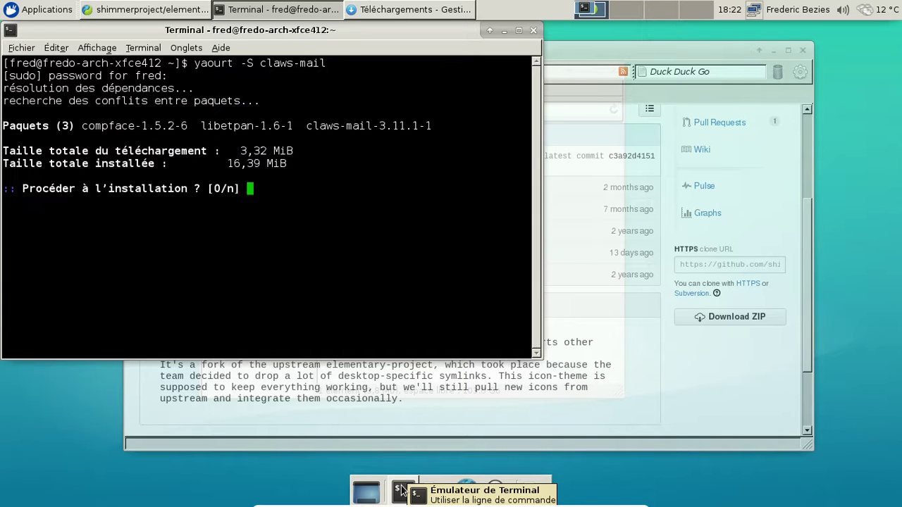
pyautogui.press('Return')
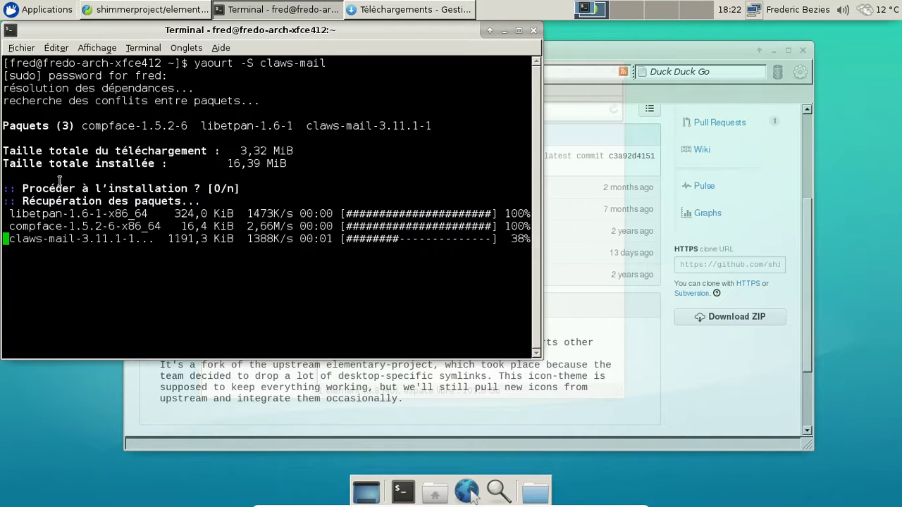
# Step: Reopen the Apparence settings, switch the icon theme to Adwaita and check the mail client entry in the applications menu
pyautogui.click(19, 7)
pyautogui.moveTo(48, 108)
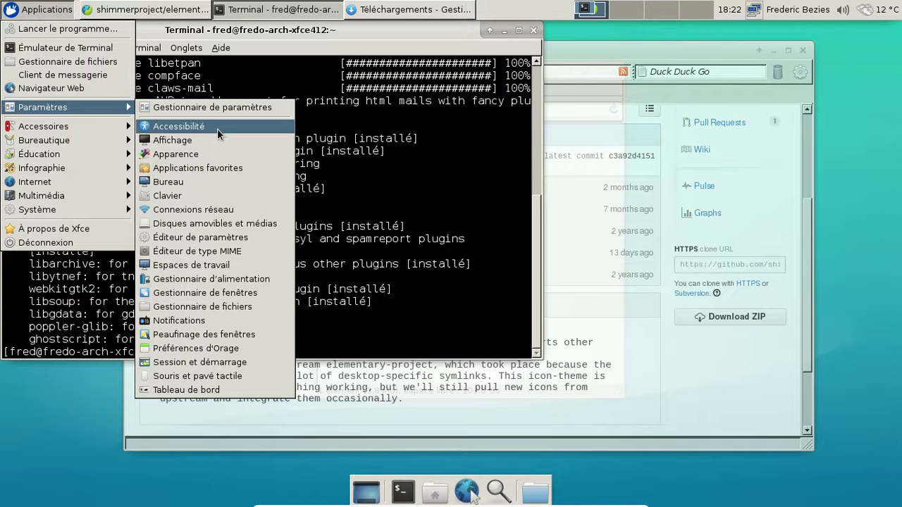
pyautogui.click(205, 155)
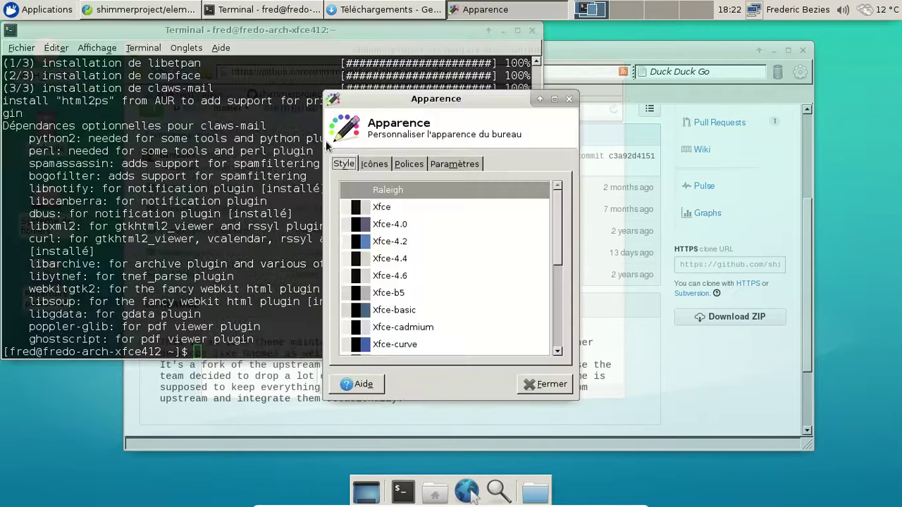
pyautogui.click(387, 164)
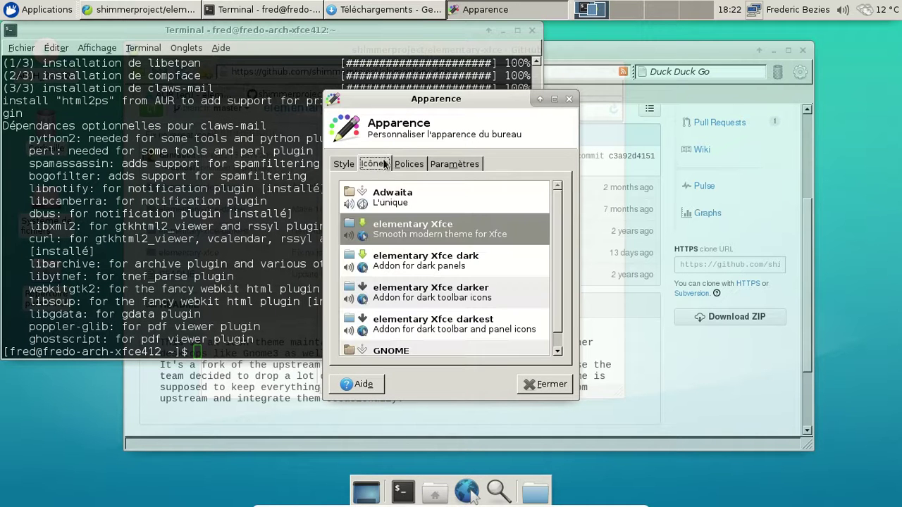
pyautogui.click(402, 206)
pyautogui.click(44, 10)
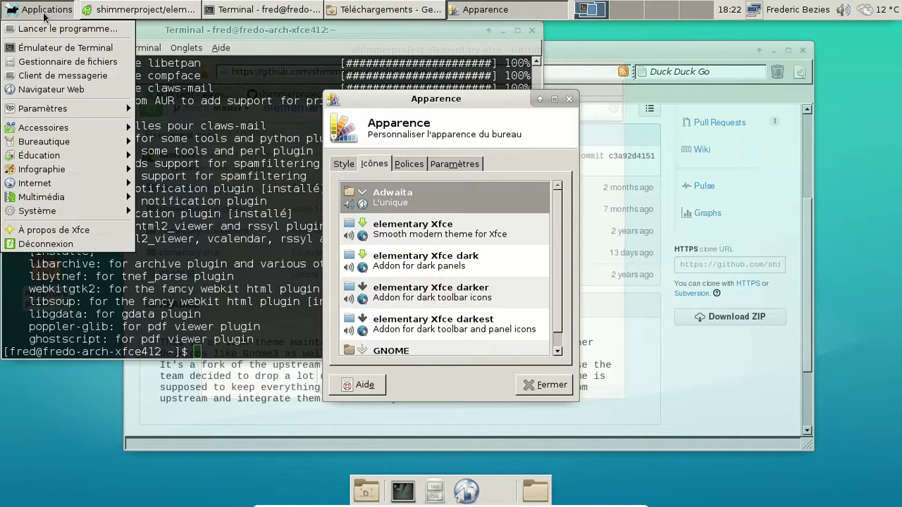
pyautogui.click(44, 13)
# Step: Try the GNOME icon theme, return to elementary Xfce, and close the Apparence settings and the terminal
pyautogui.click(407, 350)
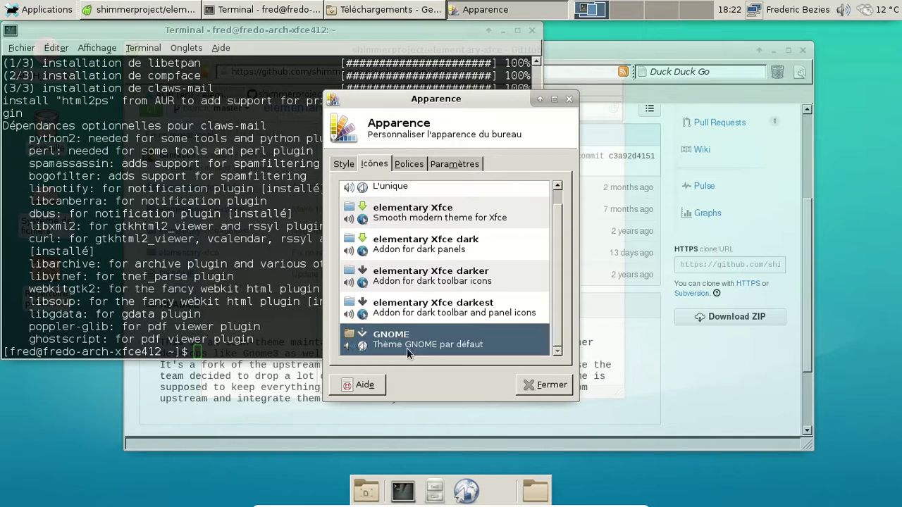
pyautogui.click(43, 10)
pyautogui.click(206, 132)
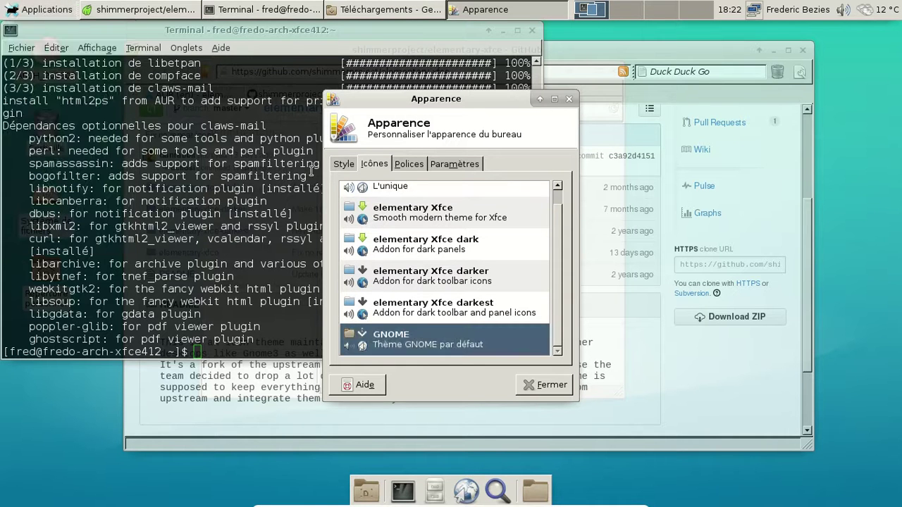
pyautogui.click(415, 219)
pyautogui.click(30, 8)
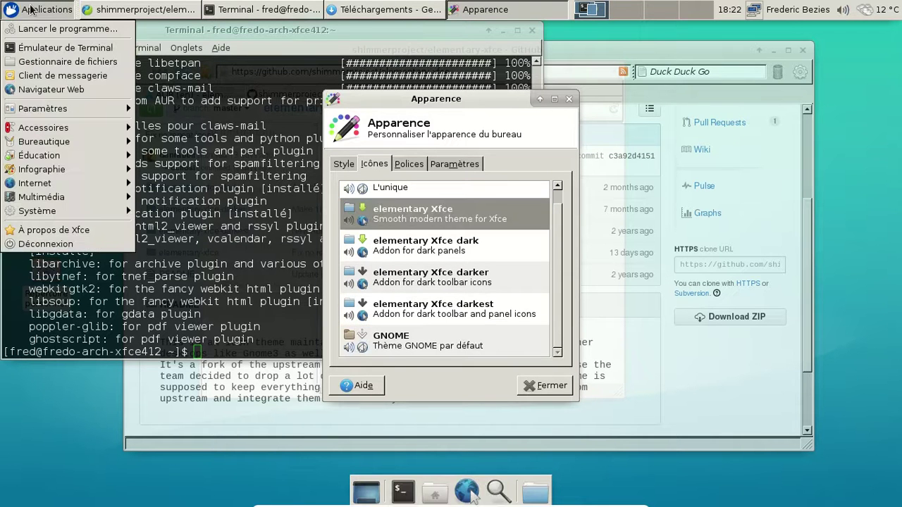
pyautogui.click(30, 9)
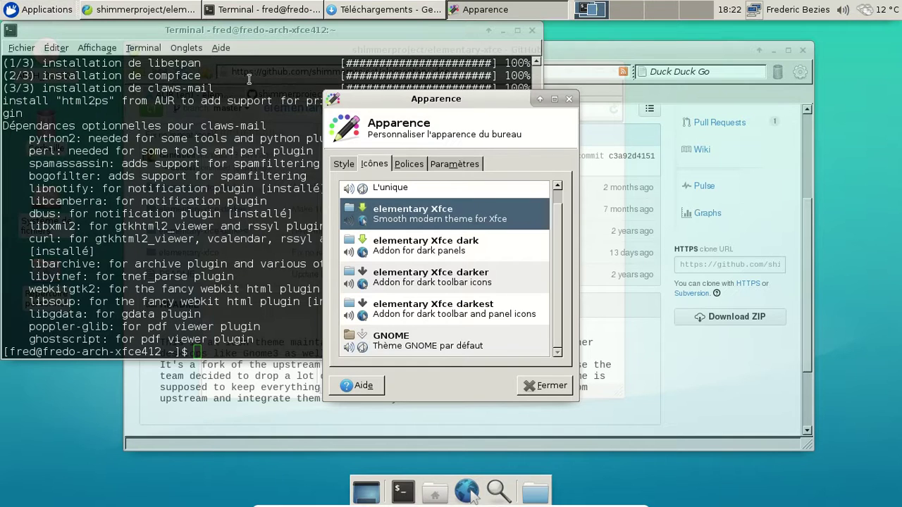
pyautogui.click(569, 99)
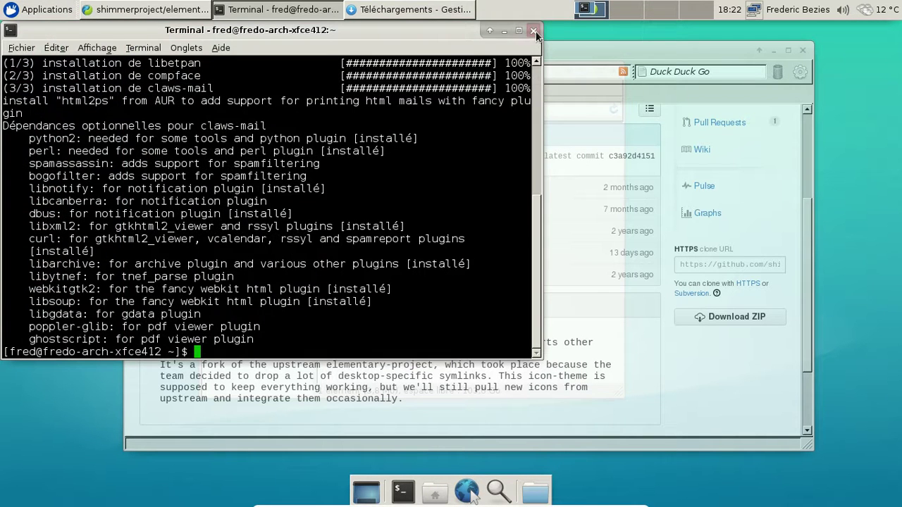
pyautogui.click(532, 30)
# Step: Bring up the Apparence settings again, apply the Adwaita icon theme and compare its icons in the applications menu
pyautogui.click(70, 11)
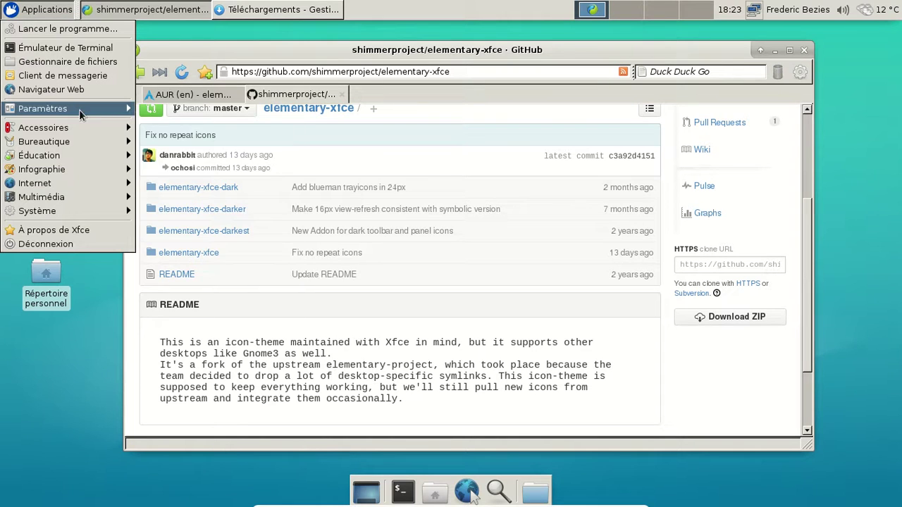
pyautogui.moveTo(79, 109)
pyautogui.click(200, 155)
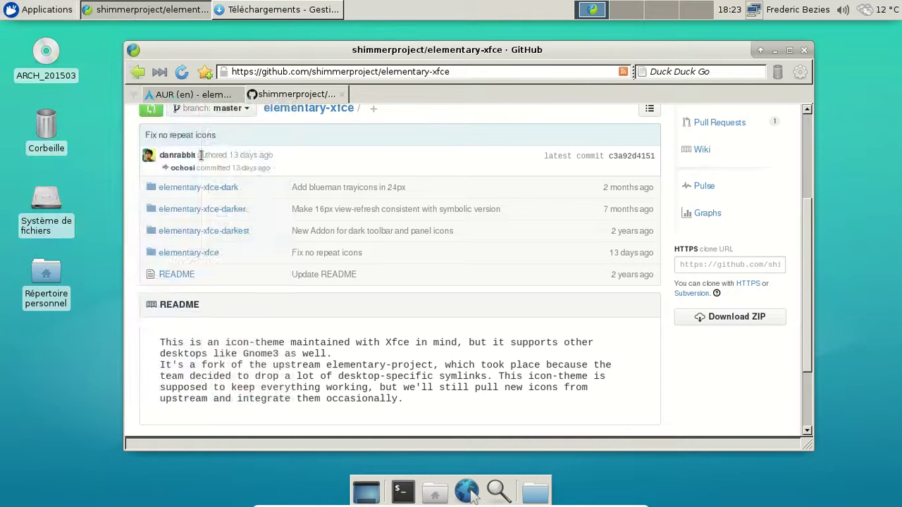
pyautogui.click(388, 164)
pyautogui.click(392, 194)
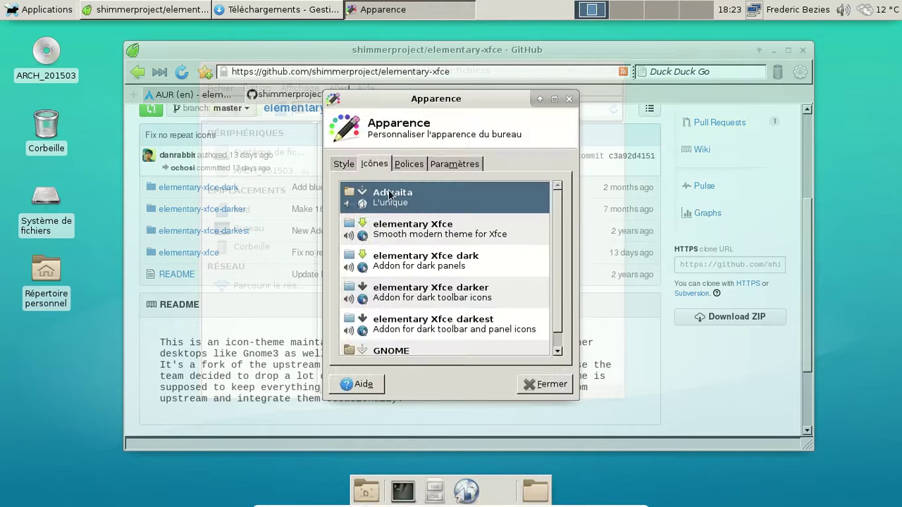
pyautogui.click(28, 11)
pyautogui.click(28, 11)
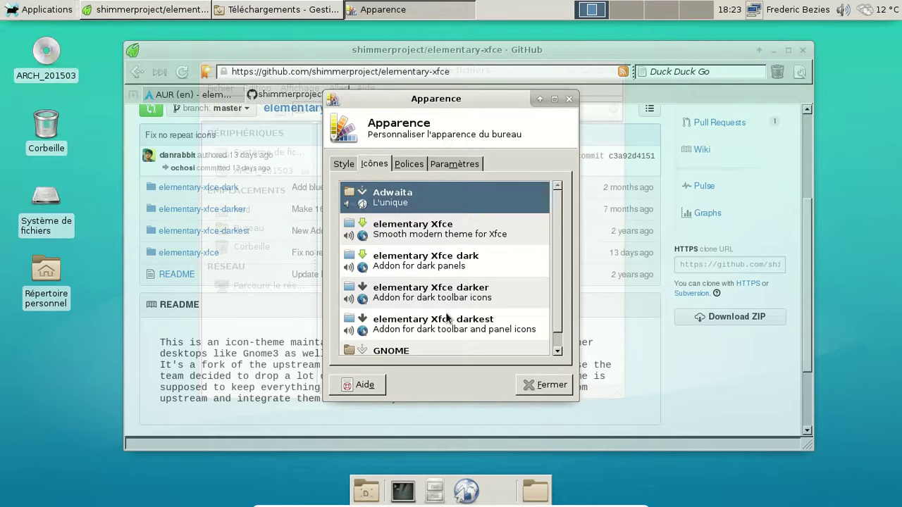
# Step: Preview the GNOME icon theme in the applications menu, reapply elementary Xfce and close the Apparence settings
pyautogui.click(409, 353)
pyautogui.click(28, 11)
pyautogui.click(28, 11)
pyautogui.click(405, 216)
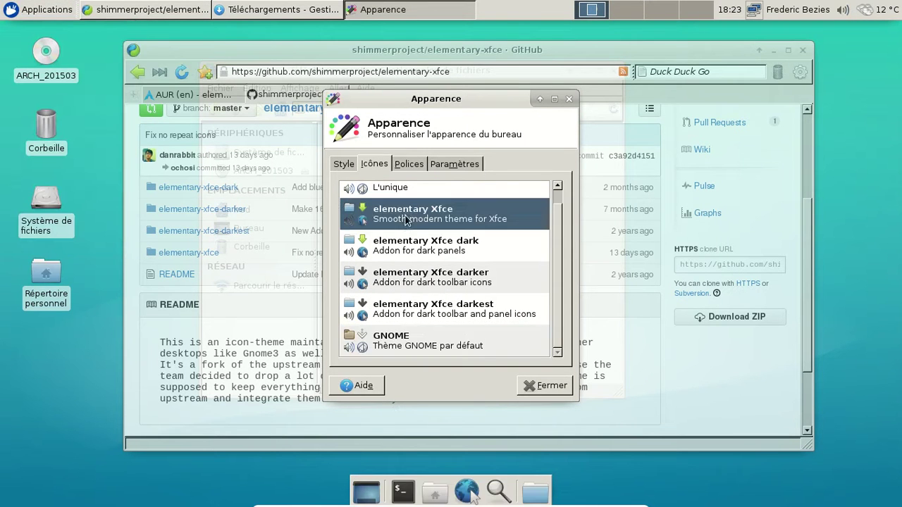
pyautogui.click(553, 389)
# Step: Check the applications menu, and close the GitHub tab and the web browser
pyautogui.click(46, 11)
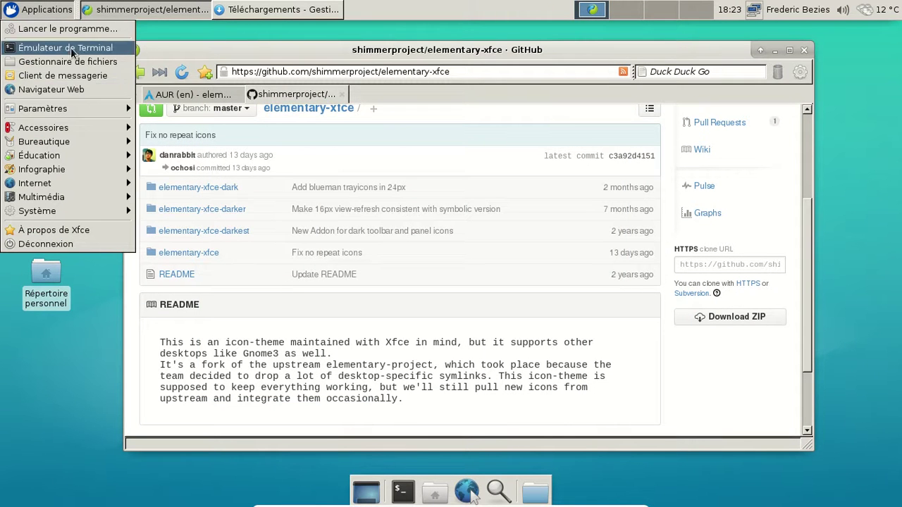
pyautogui.click(567, 57)
pyautogui.click(341, 93)
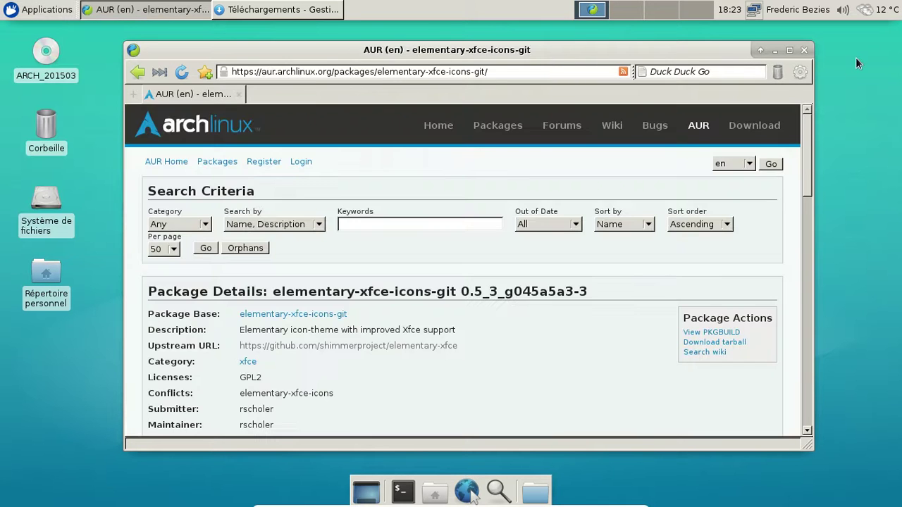
pyautogui.click(804, 50)
# Step: Set the audio mixer plugin's volume controller to Micro and check its volume slider in the panel
pyautogui.rightClick(836, 16)
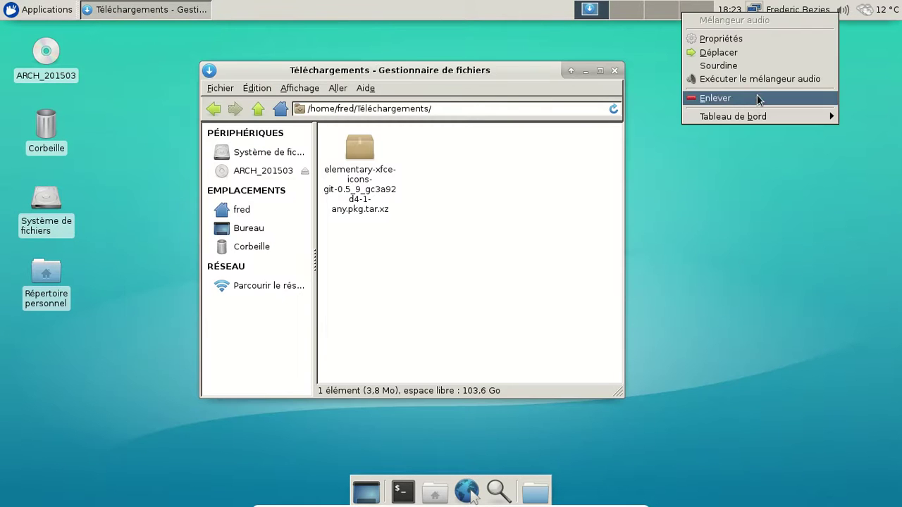
pyautogui.click(721, 38)
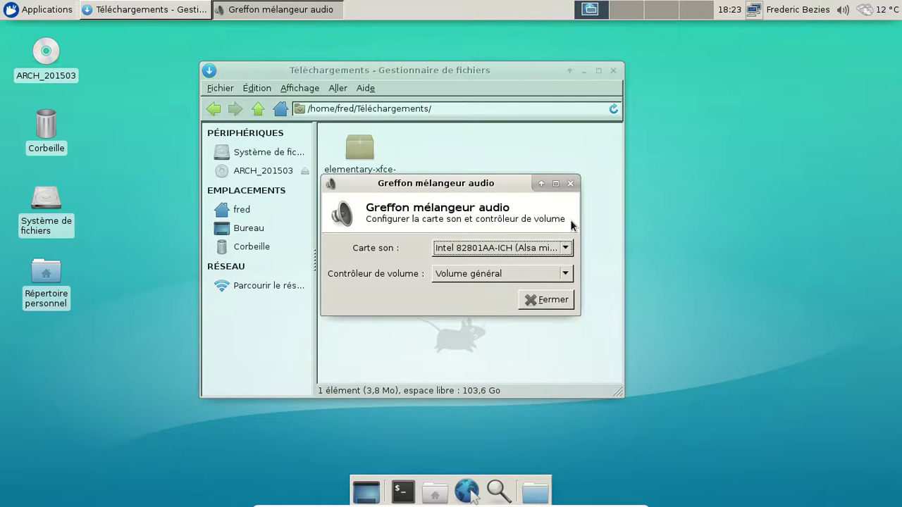
pyautogui.click(486, 273)
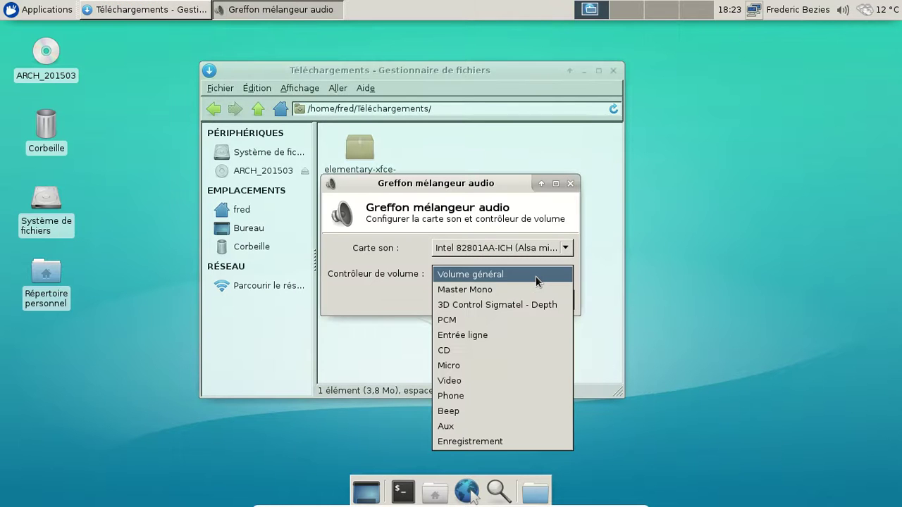
pyautogui.click(481, 365)
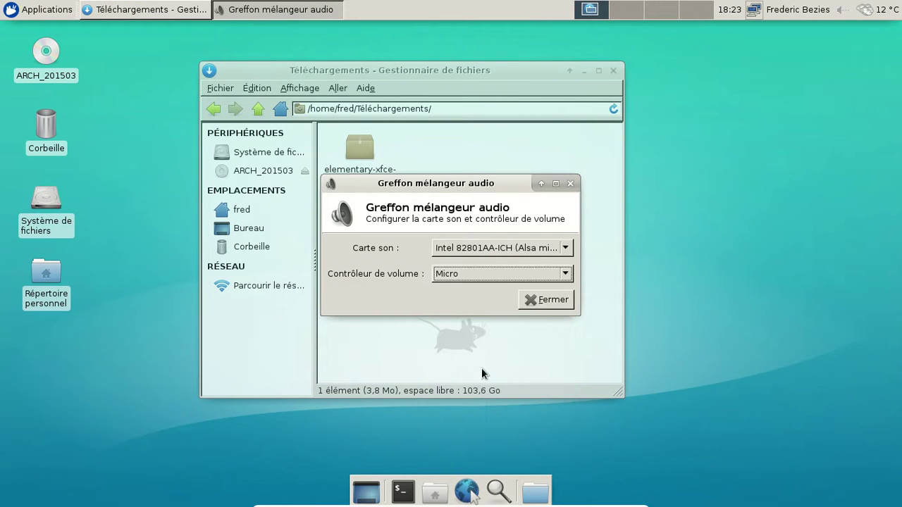
pyautogui.click(531, 302)
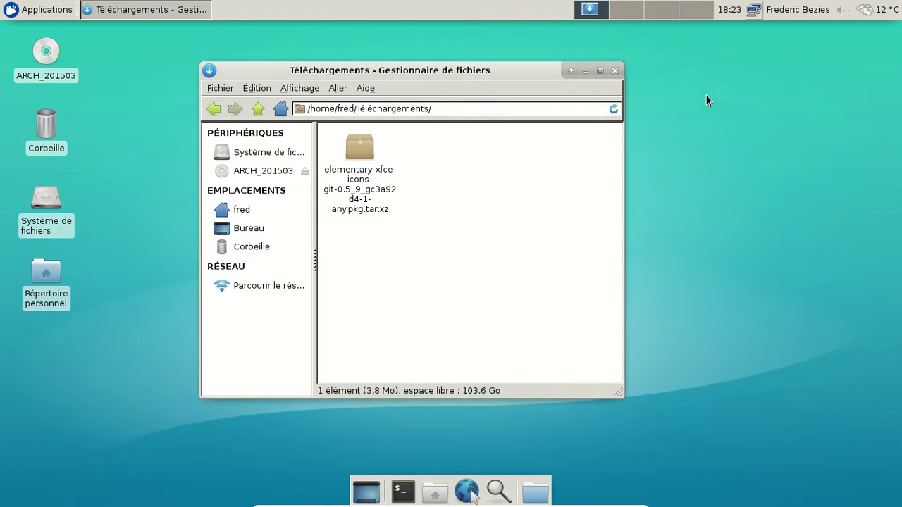
pyautogui.click(836, 13)
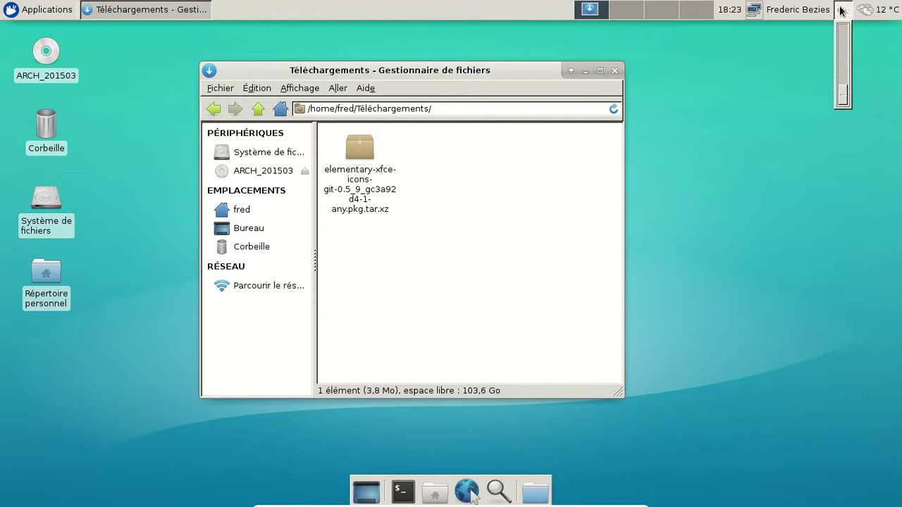
# Step: Set the audio mixer plugin's volume controller to Volume général and close its properties
pyautogui.rightClick(840, 11)
pyautogui.click(772, 39)
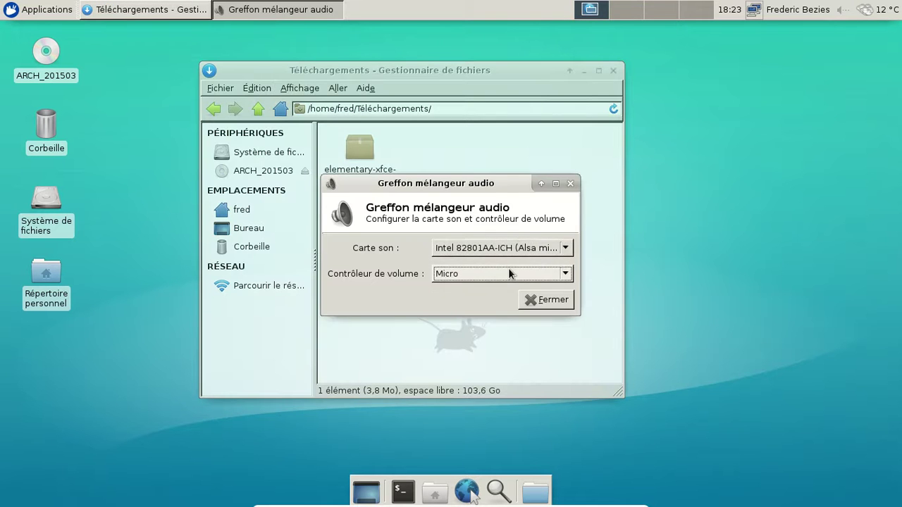
pyautogui.click(509, 274)
pyautogui.click(503, 182)
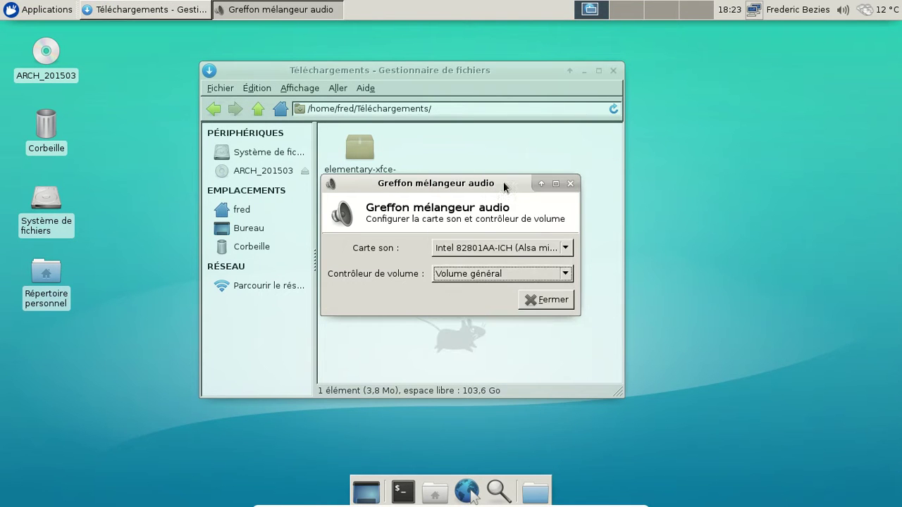
pyautogui.click(535, 300)
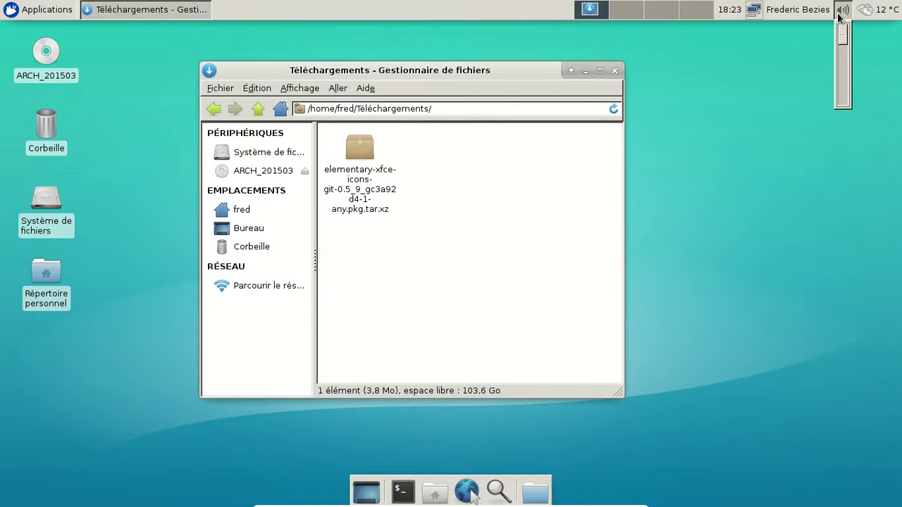
# Step: Launch the full audio mixer from the volume plugin, examine its playback channels and quit it
pyautogui.rightClick(838, 17)
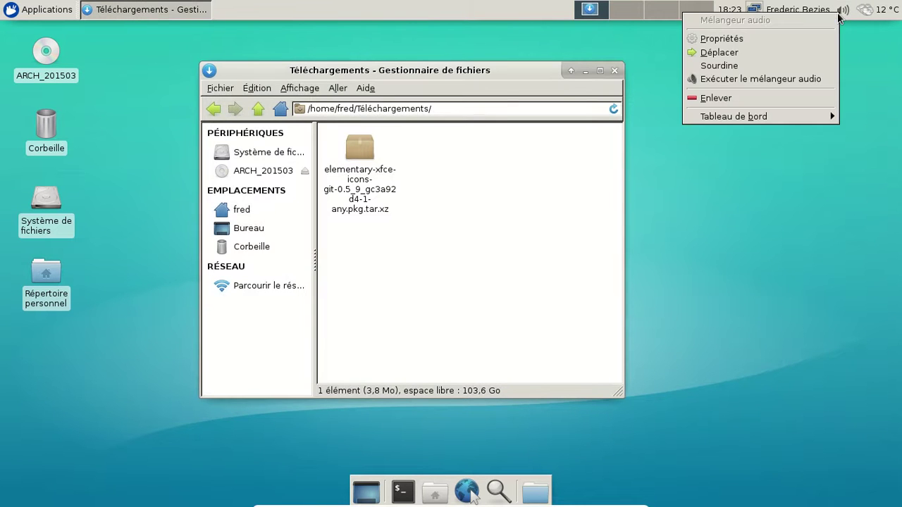
pyautogui.click(758, 79)
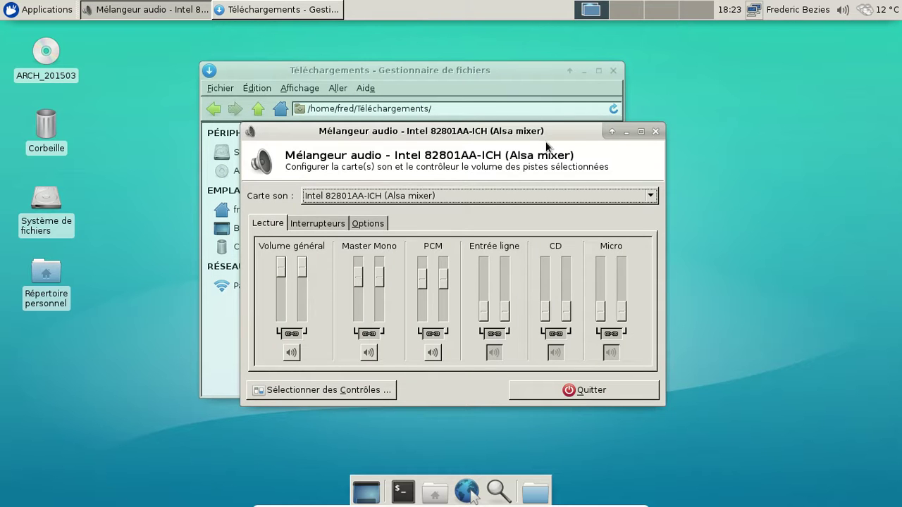
pyautogui.moveTo(565, 131); pyautogui.dragTo(652, 110)
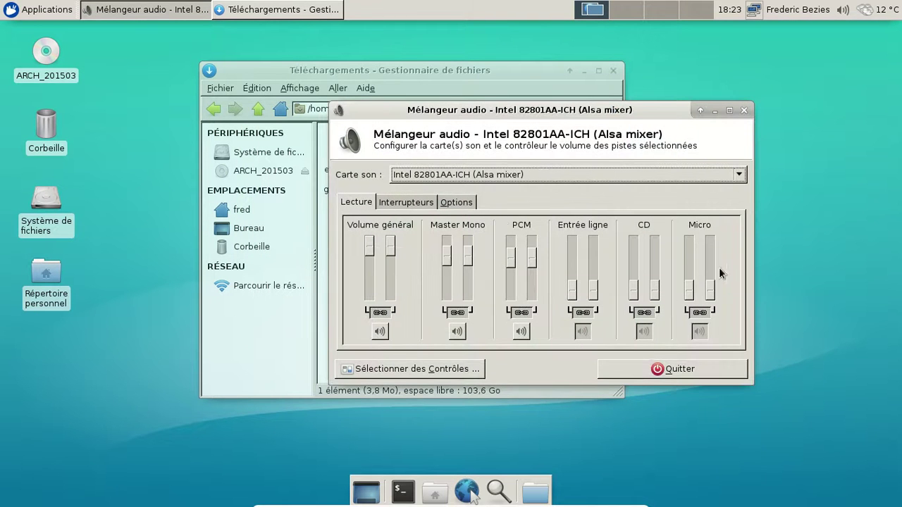
pyautogui.click(638, 374)
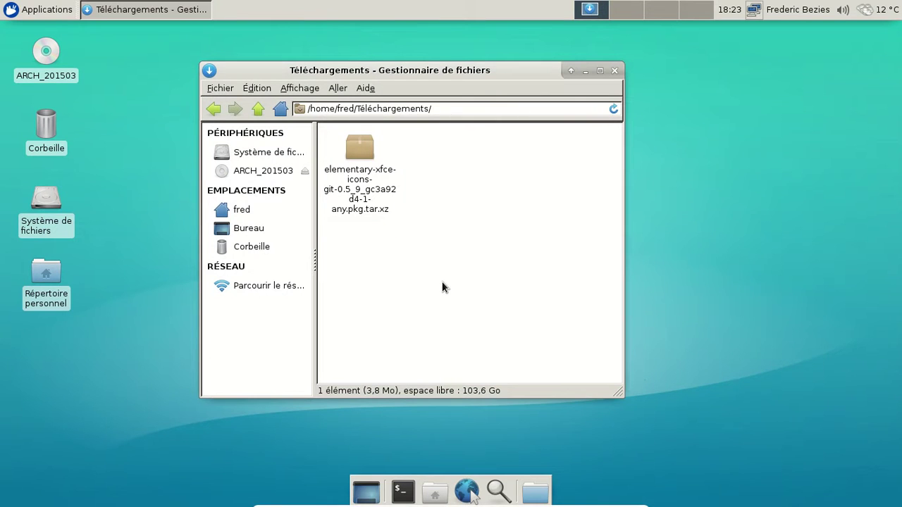
# Step: Close the Téléchargements file manager window and launch the Parole media player
pyautogui.click(614, 71)
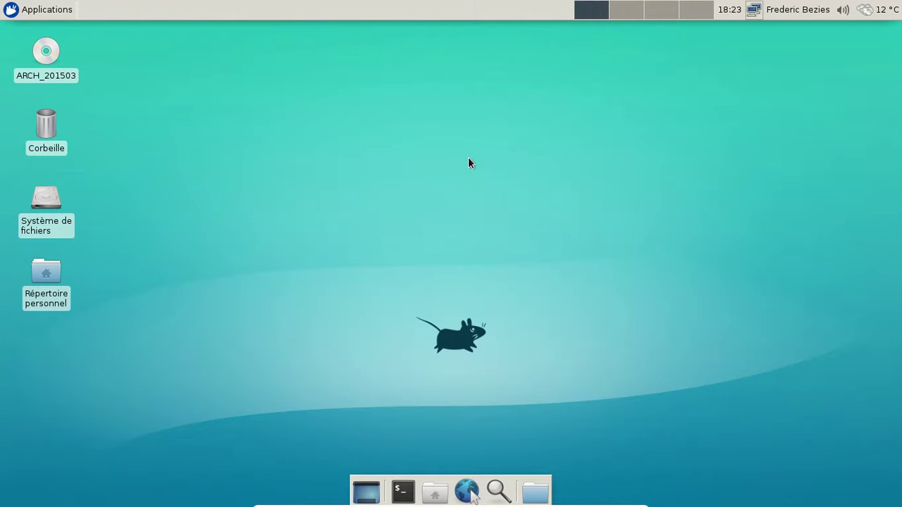
pyautogui.click(26, 13)
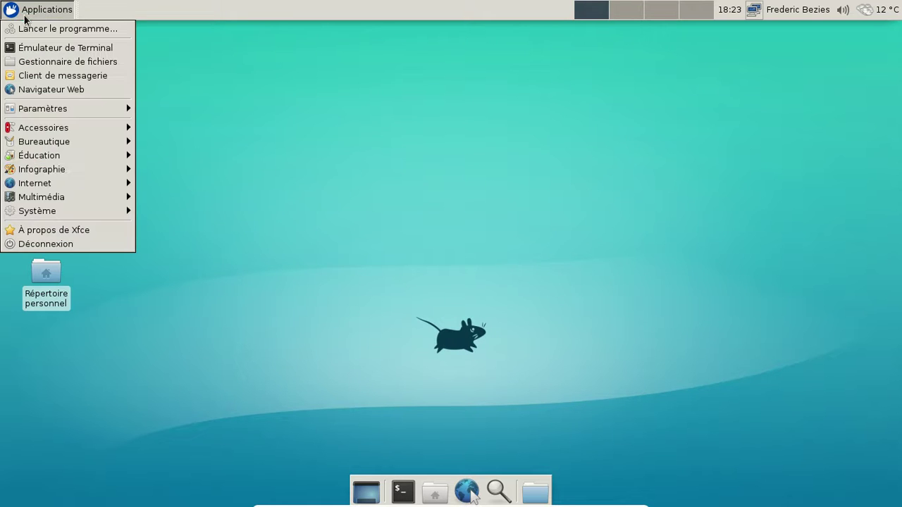
pyautogui.moveTo(97, 197)
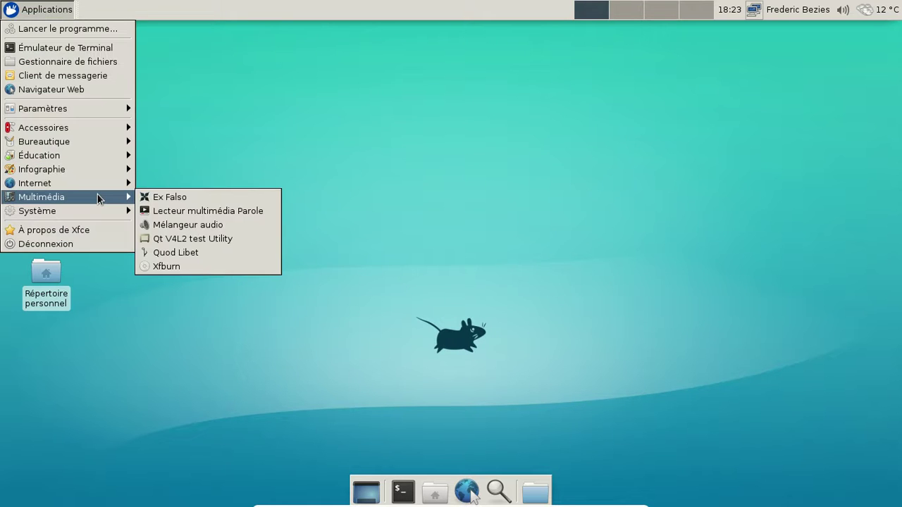
pyautogui.click(234, 211)
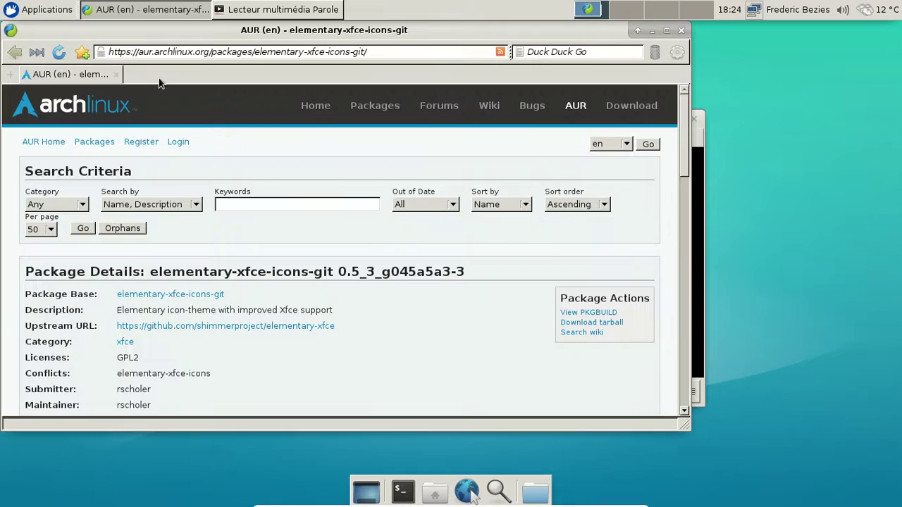
# Step: Switch to the web browser, open a new tab and search DuckDuckGo for sintel
pyautogui.click(10, 74)
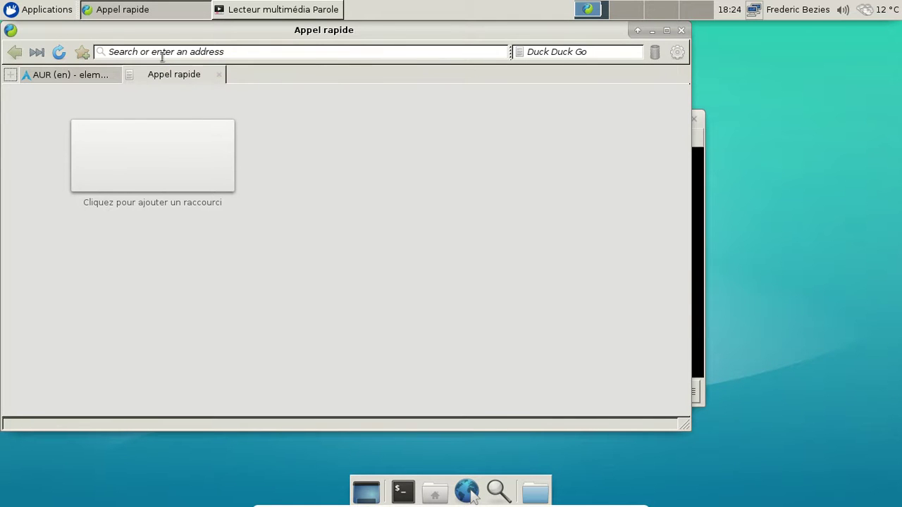
pyautogui.click(555, 55)
pyautogui.write('bi')
pyautogui.press('BackSpace')
pyautogui.press('BackSpace')
pyautogui.write('sintel')
pyautogui.press('Return')
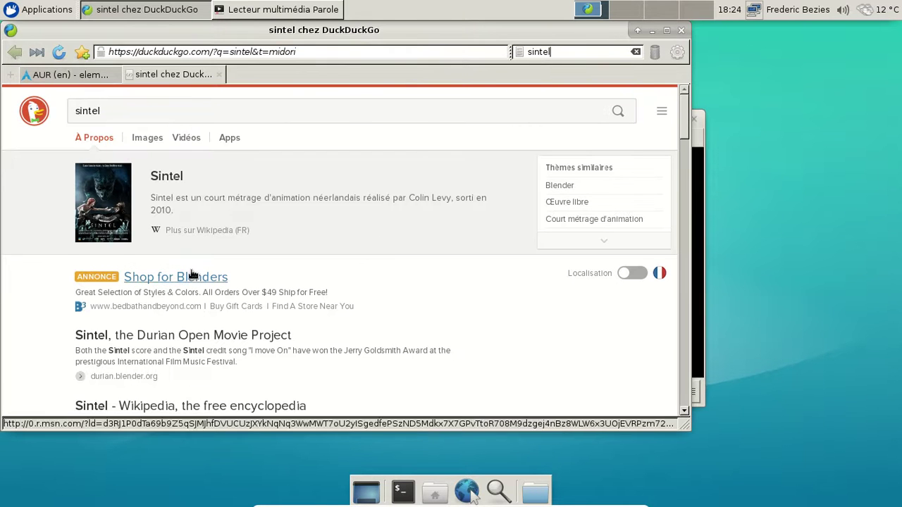
# Step: Open the Sintel, the Durian Open Movie Project result and go to the site's Download page
pyautogui.scroll(-1, 311, 287)
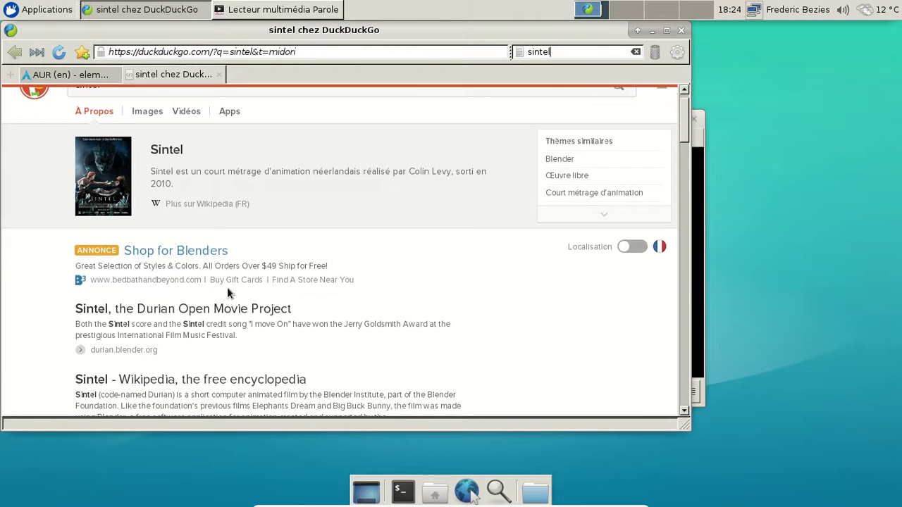
pyautogui.click(171, 313)
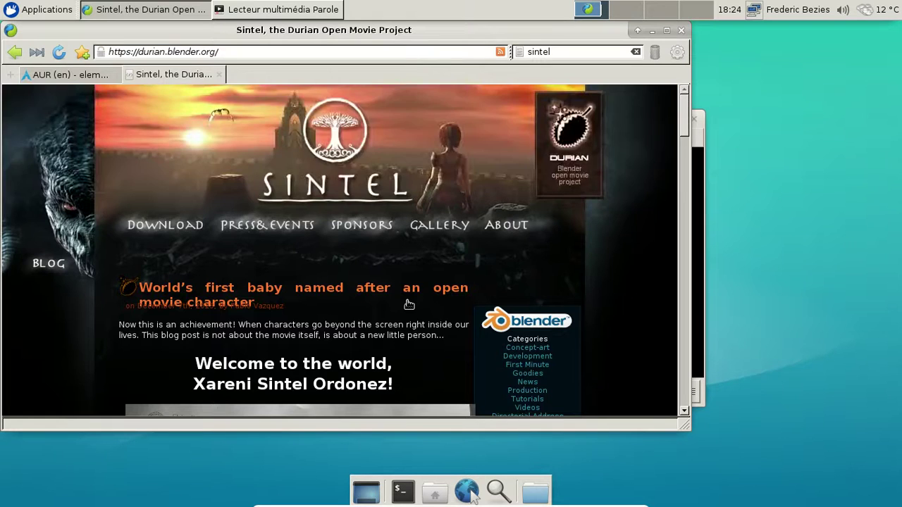
pyautogui.scroll(-3, 408, 305)
pyautogui.scroll(3, 408, 304)
pyautogui.click(185, 225)
# Step: Examine the full movie versions, trailer, uncompressed files and file types offered on the Sintel download page
pyautogui.scroll(-6, 483, 231)
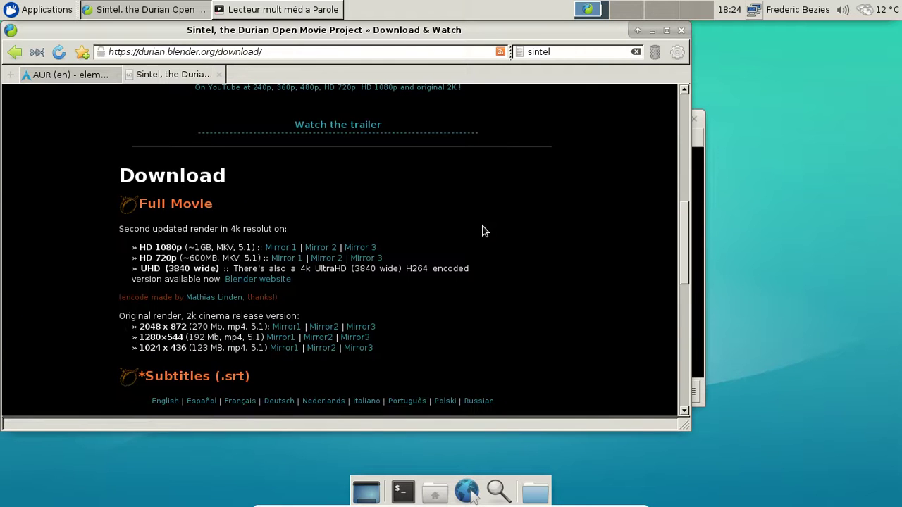
pyautogui.scroll(-2, 483, 231)
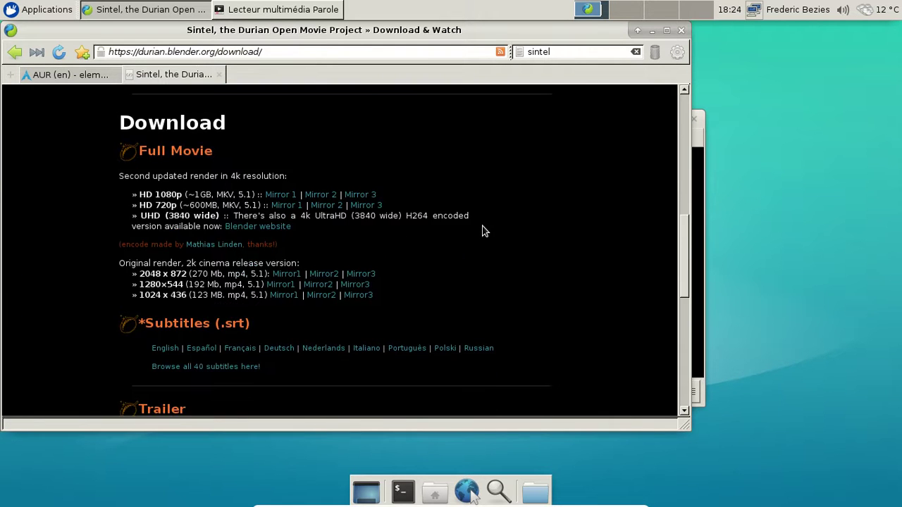
pyautogui.scroll(1, 484, 231)
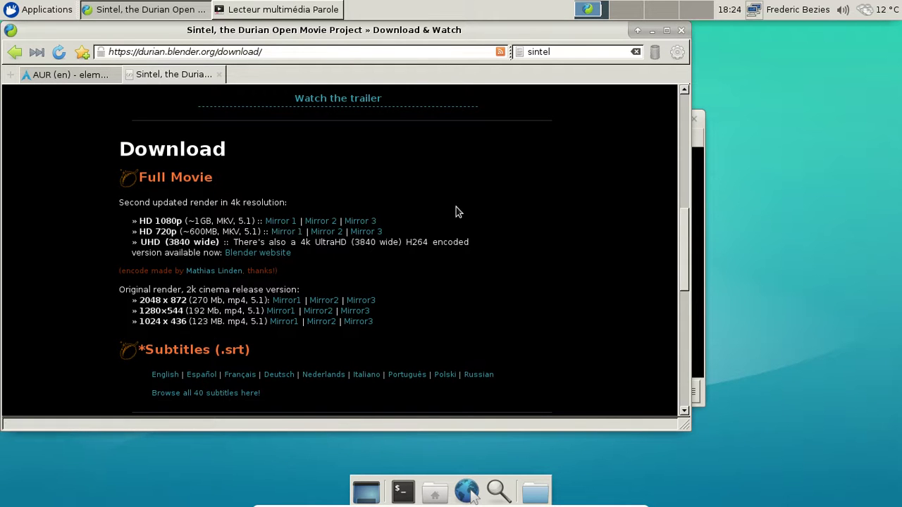
pyautogui.scroll(1, 457, 209)
pyautogui.scroll(-3, 456, 211)
pyautogui.scroll(-5, 456, 209)
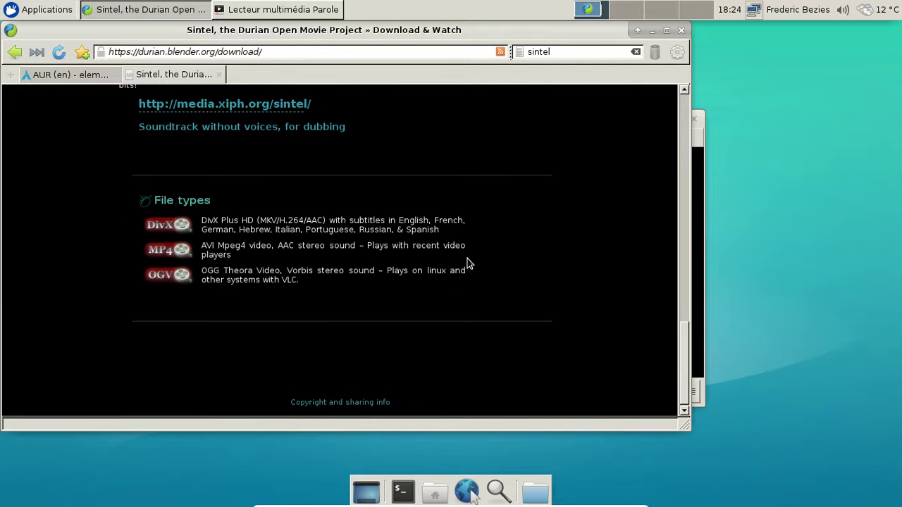
pyautogui.scroll(9, 402, 279)
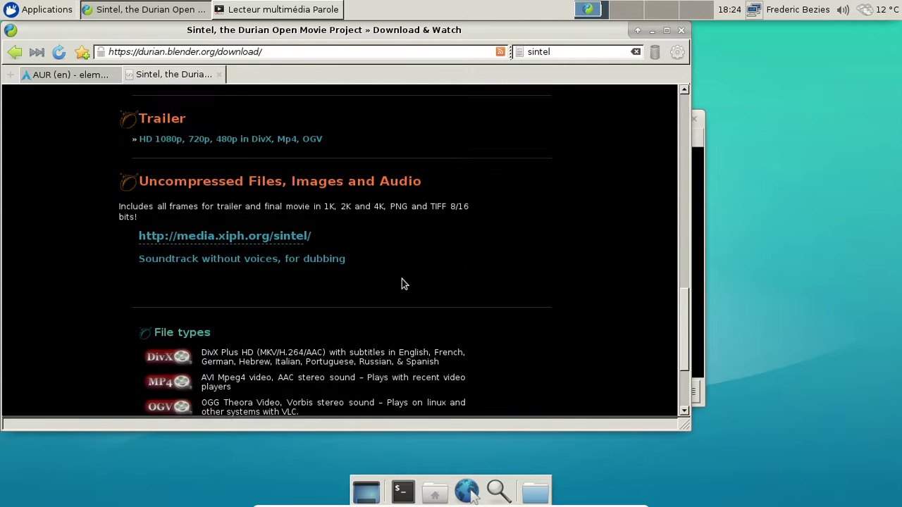
pyautogui.scroll(3, 402, 284)
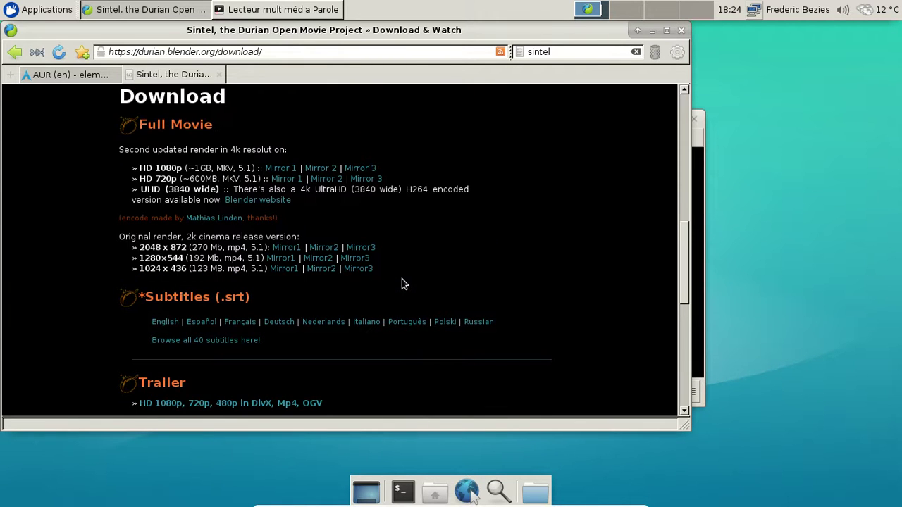
# Step: Try to download the 2048 x 872 Sintel movie from Mirror1 and check the download's progress
pyautogui.click(284, 251)
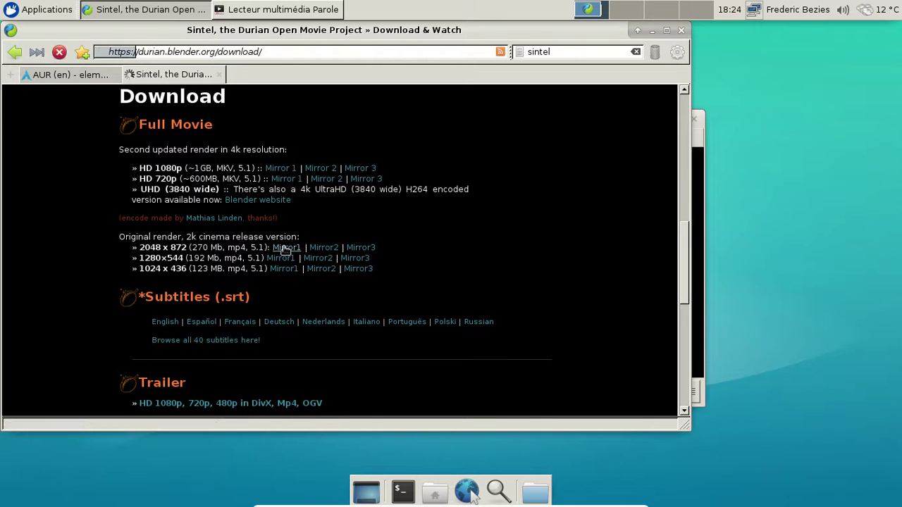
pyautogui.click(13, 55)
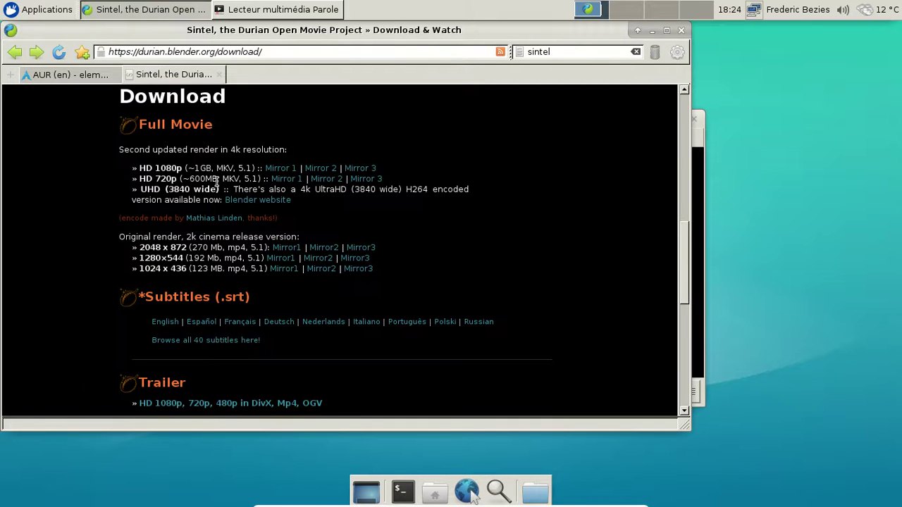
pyautogui.rightClick(283, 249)
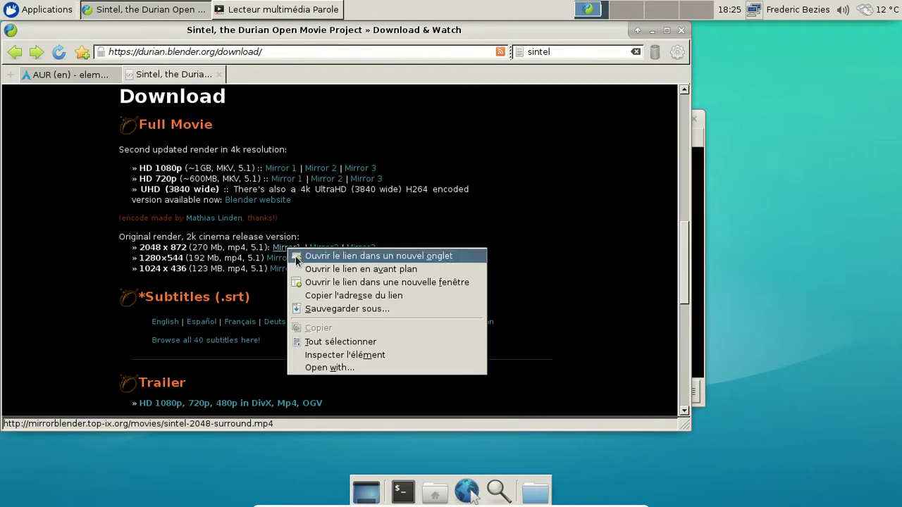
pyautogui.click(348, 308)
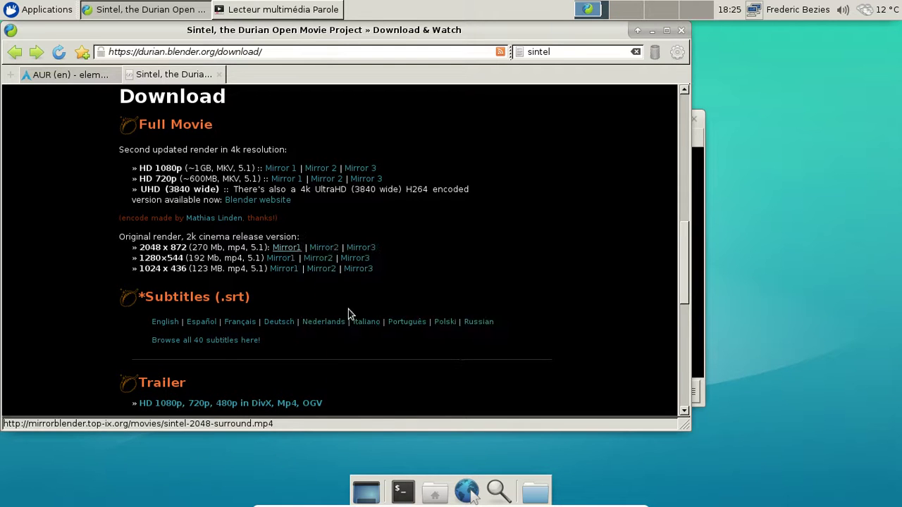
pyautogui.click(559, 444)
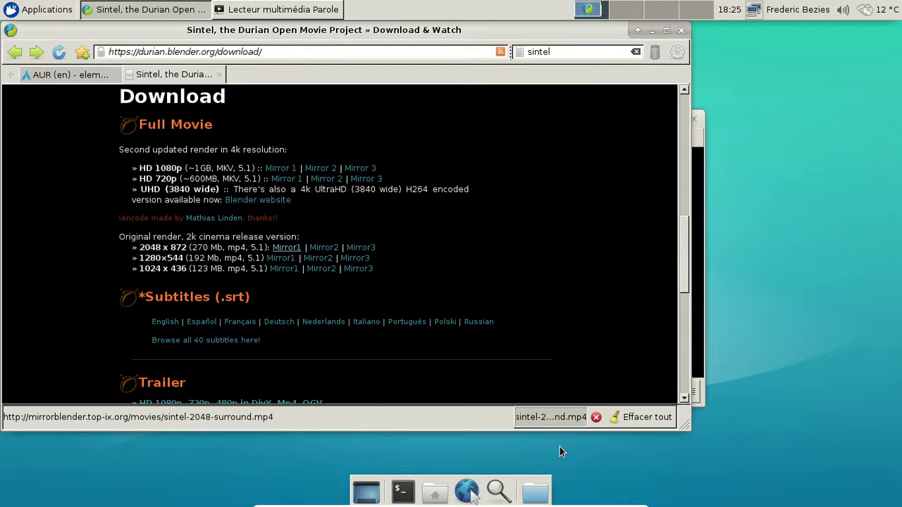
pyautogui.moveTo(548, 420)
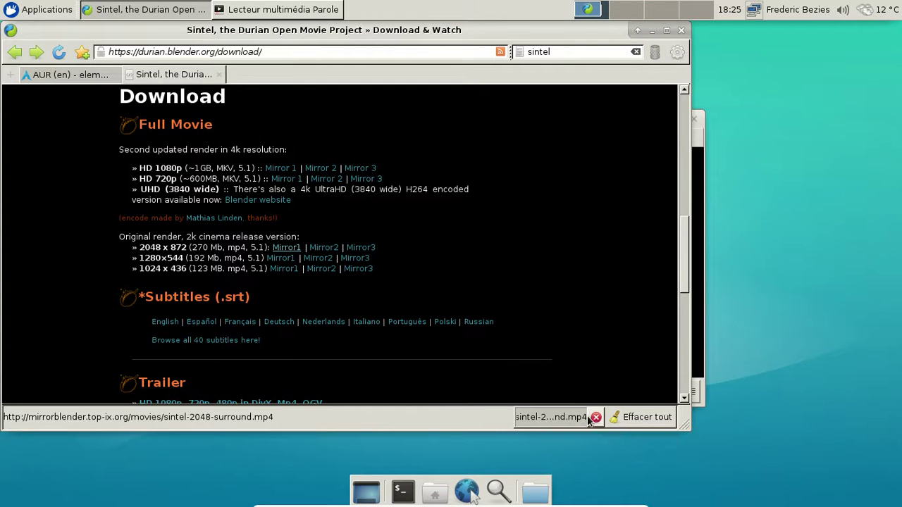
# Step: Try to download the 2048 x 872 Sintel movie from Mirror3, replacing sintel-2048-surround.mp4 in Téléchargements, and clear the finished downloads
pyautogui.rightClick(350, 252)
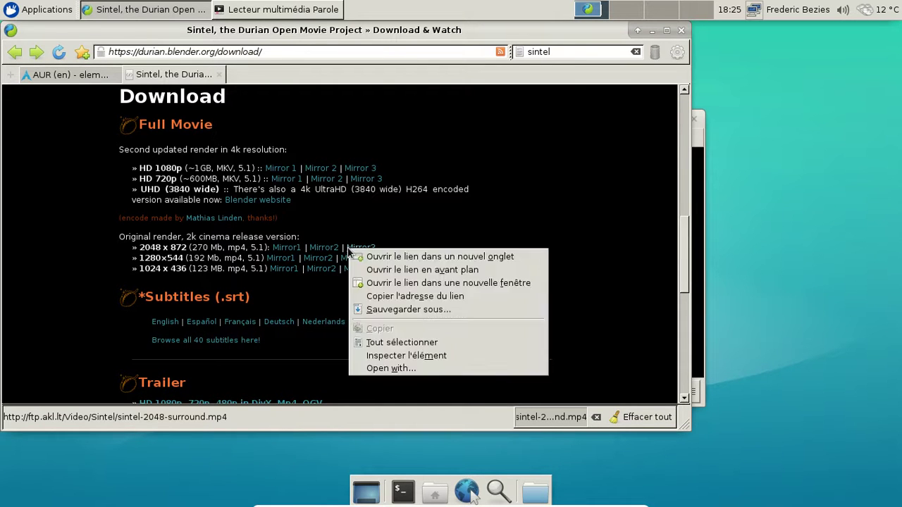
pyautogui.click(398, 309)
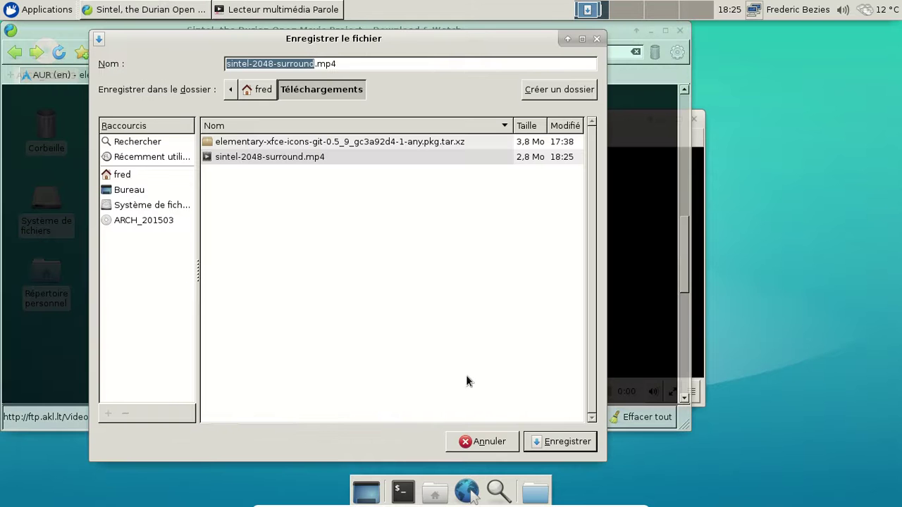
pyautogui.click(556, 441)
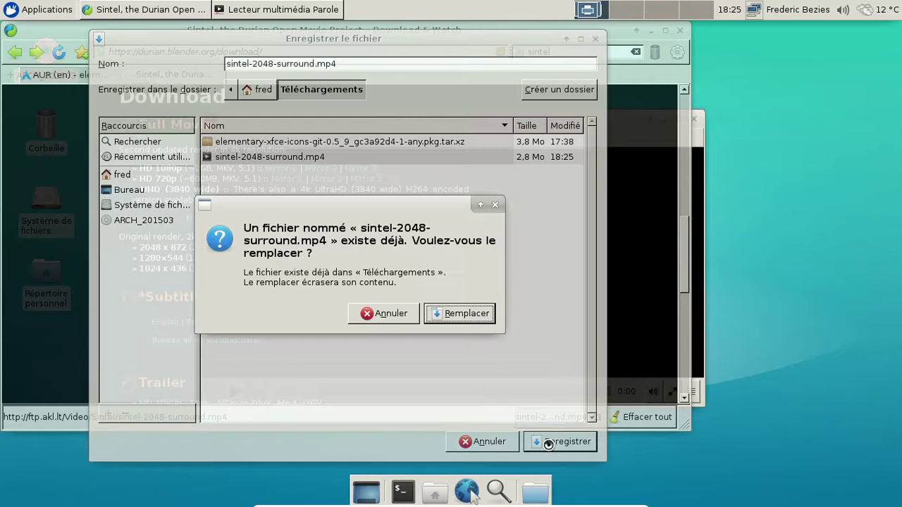
pyautogui.press('Return')
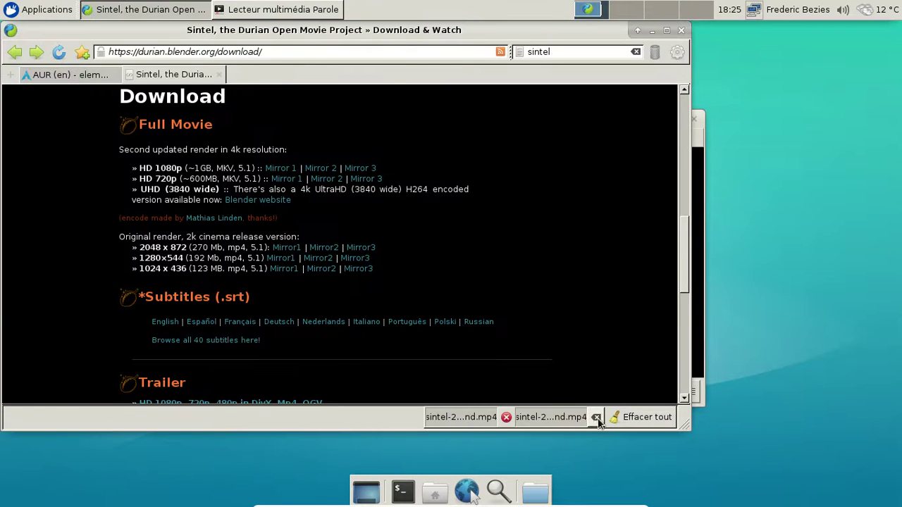
pyautogui.click(632, 418)
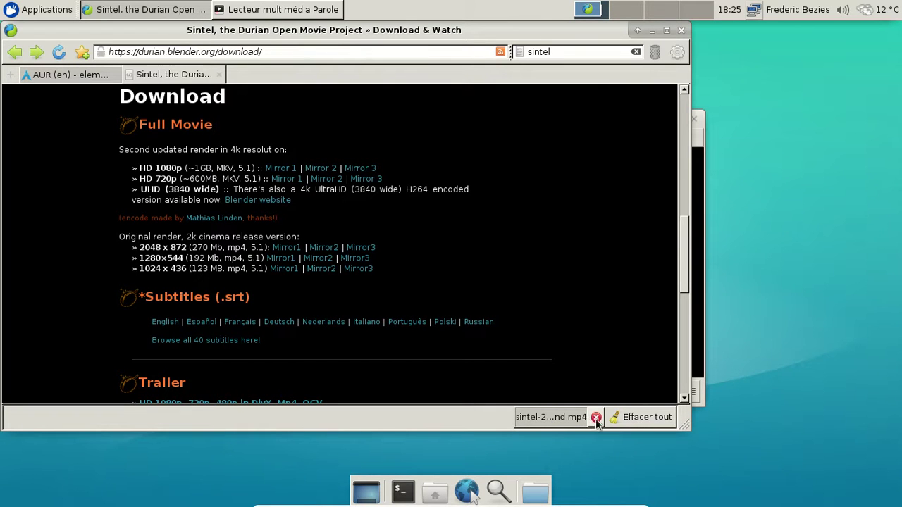
# Step: Try the 2048 x 872 download from Mirror2, replacing sintel-2048-surround.mp4, check its progress and cancel it
pyautogui.rightClick(318, 250)
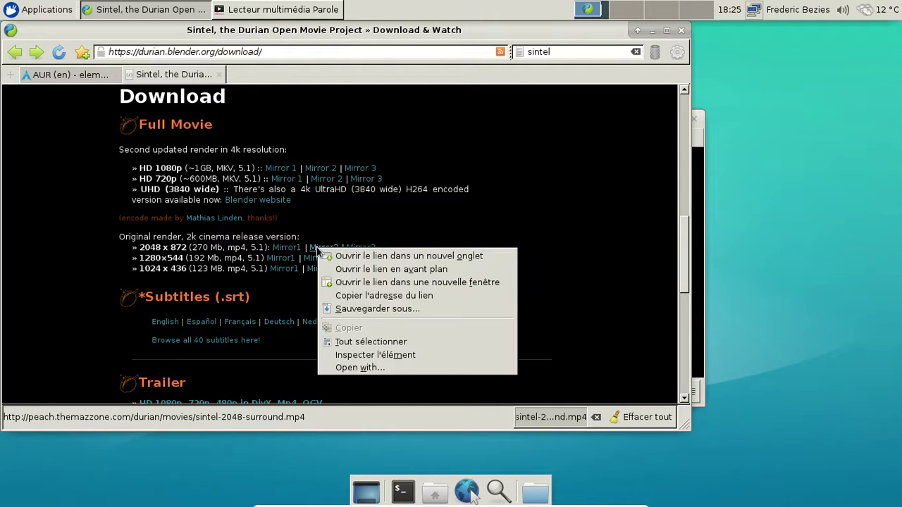
pyautogui.click(375, 309)
pyautogui.click(558, 443)
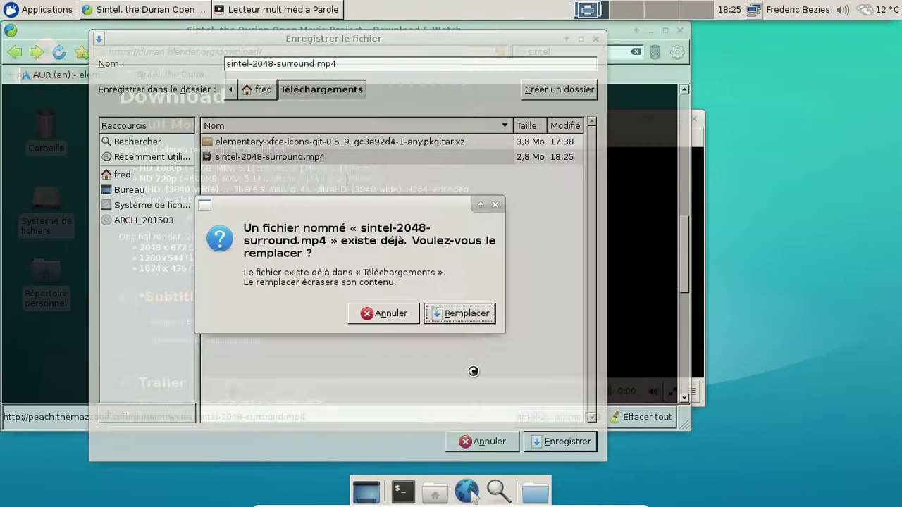
pyautogui.click(461, 318)
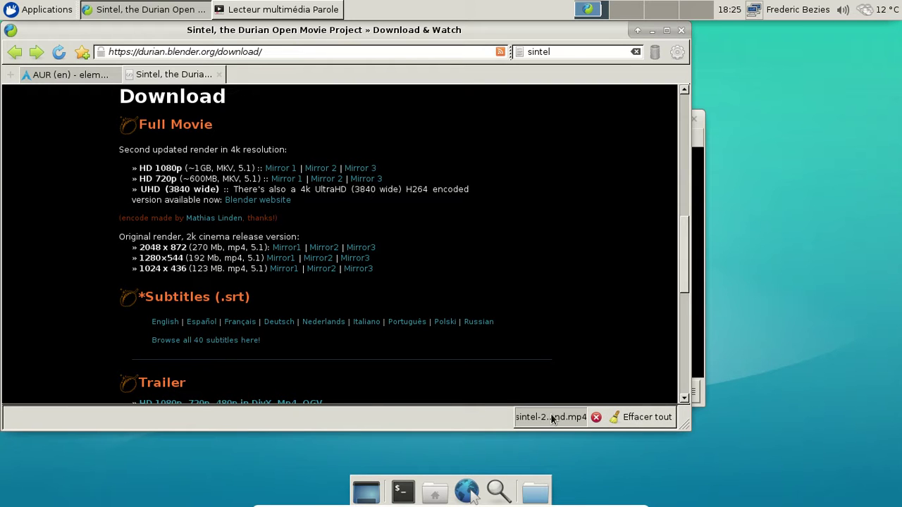
pyautogui.moveTo(552, 420)
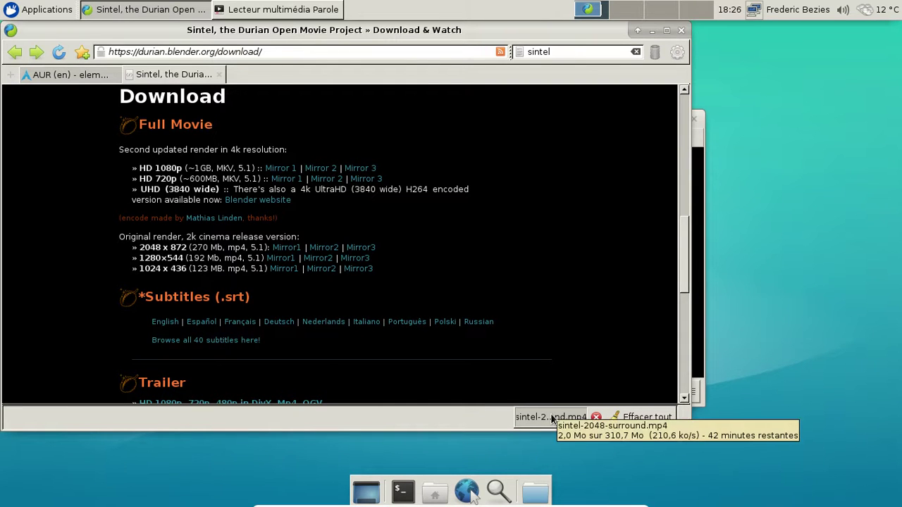
pyautogui.click(596, 417)
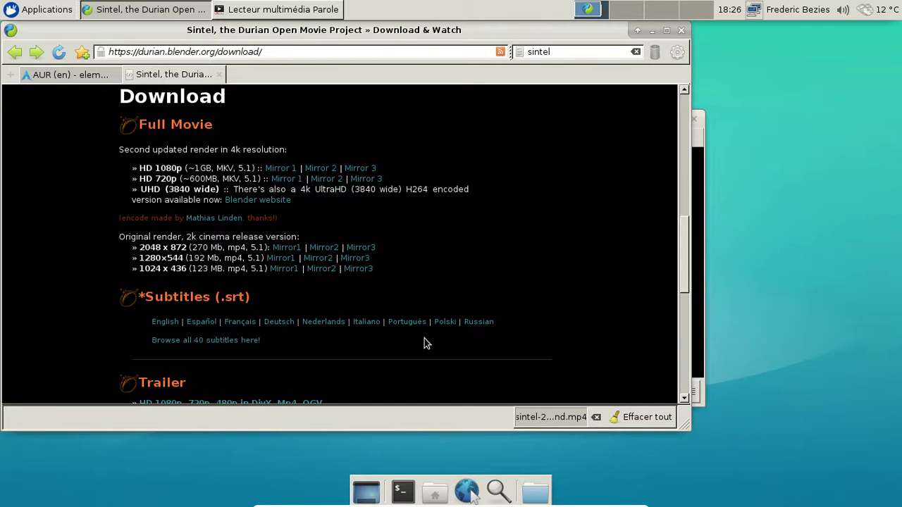
# Step: Start downloading the 1024 x 436 Sintel movie from Mirror1 as sintel-1024-surround.mp4 into Téléchargements, and clear the cancelled download
pyautogui.rightClick(290, 272)
pyautogui.click(378, 336)
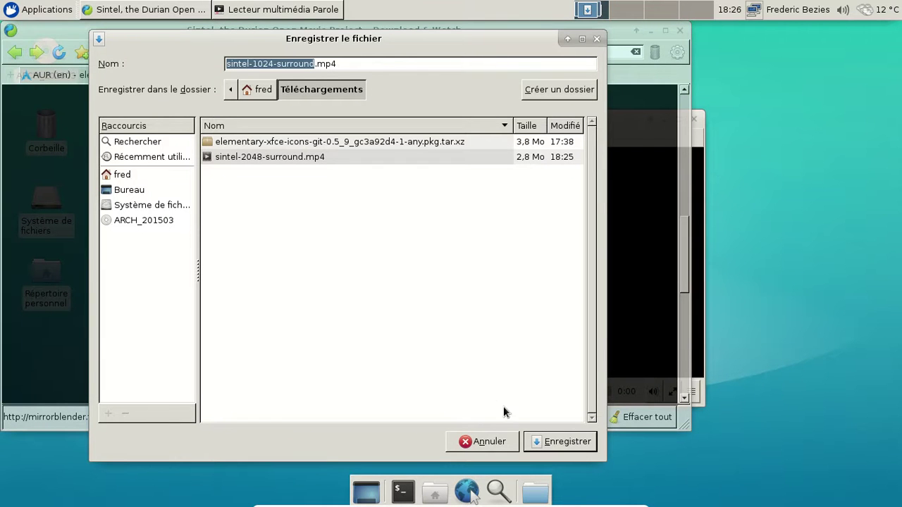
pyautogui.click(539, 448)
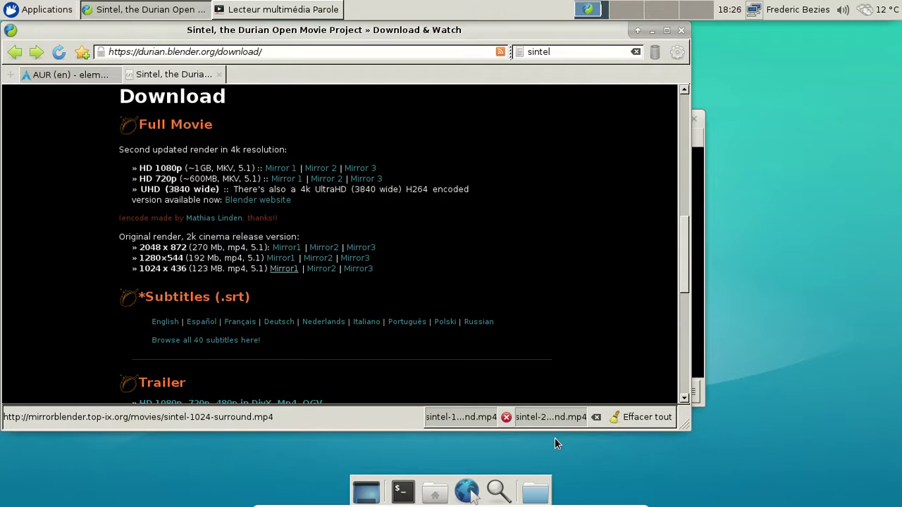
pyautogui.click(615, 417)
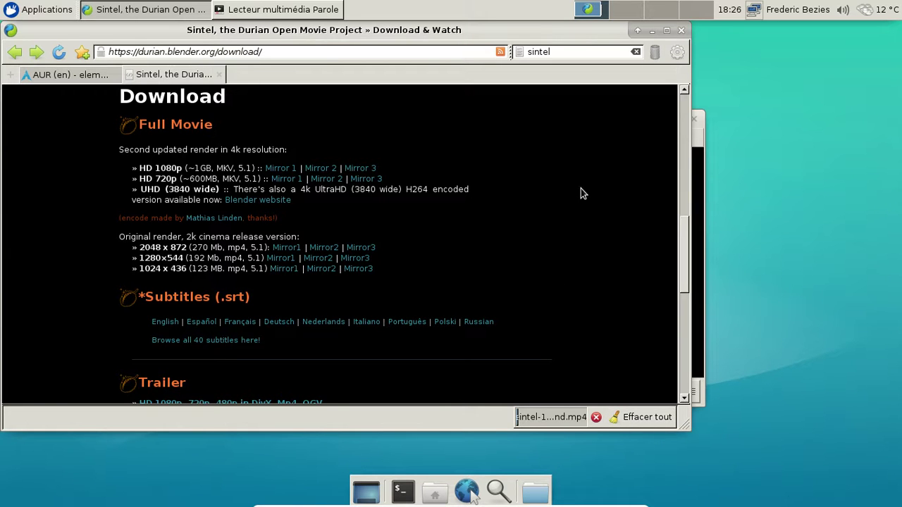
# Step: Close the web browser and the Parole media player
pyautogui.click(682, 31)
pyautogui.click(467, 275)
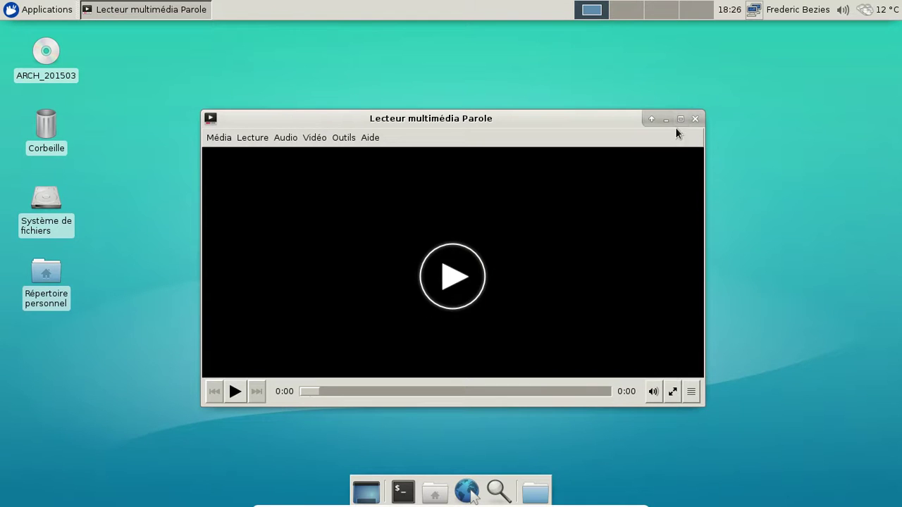
pyautogui.click(695, 120)
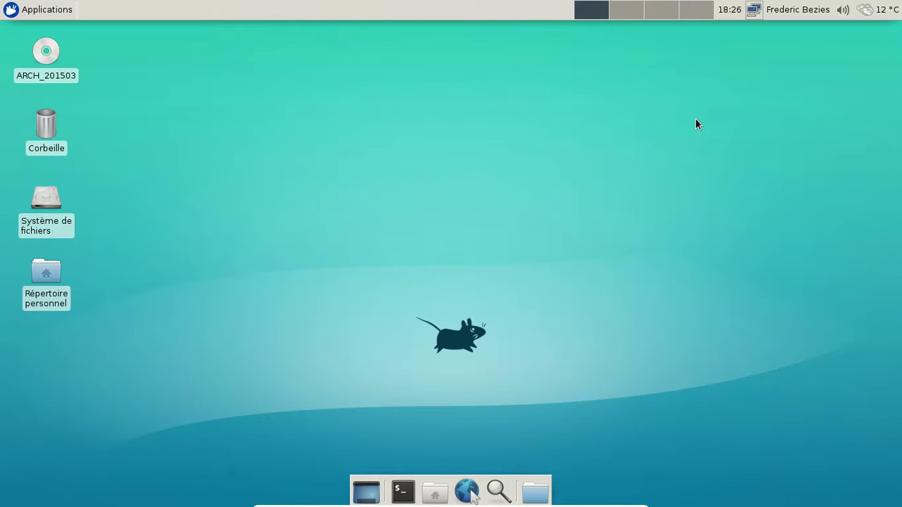
# Step: Open the properties of the panel clock to view its time zone and format options, and close them unchanged
pyautogui.click(740, 13)
pyautogui.click(741, 13)
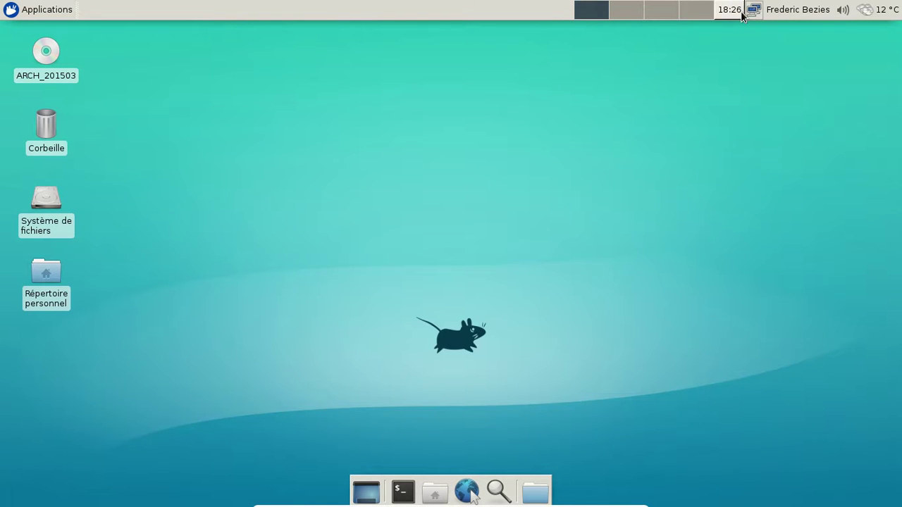
pyautogui.rightClick(746, 10)
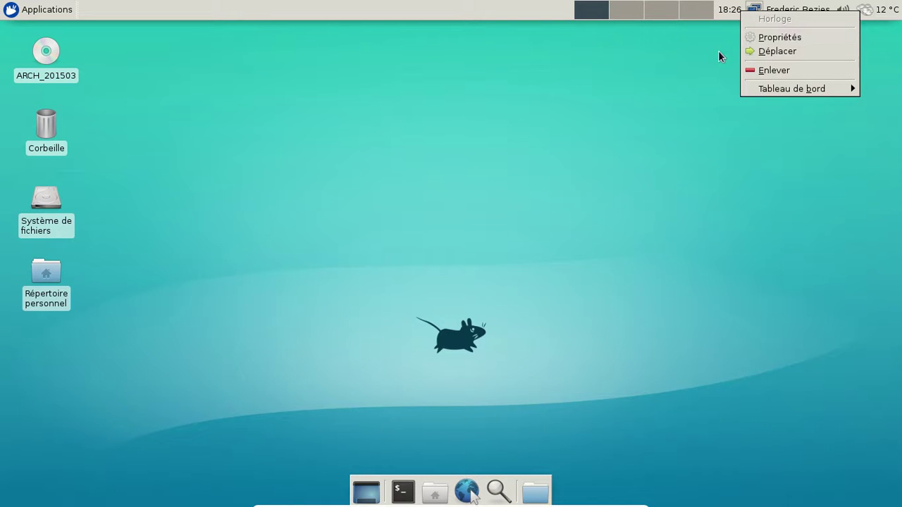
pyautogui.click(756, 40)
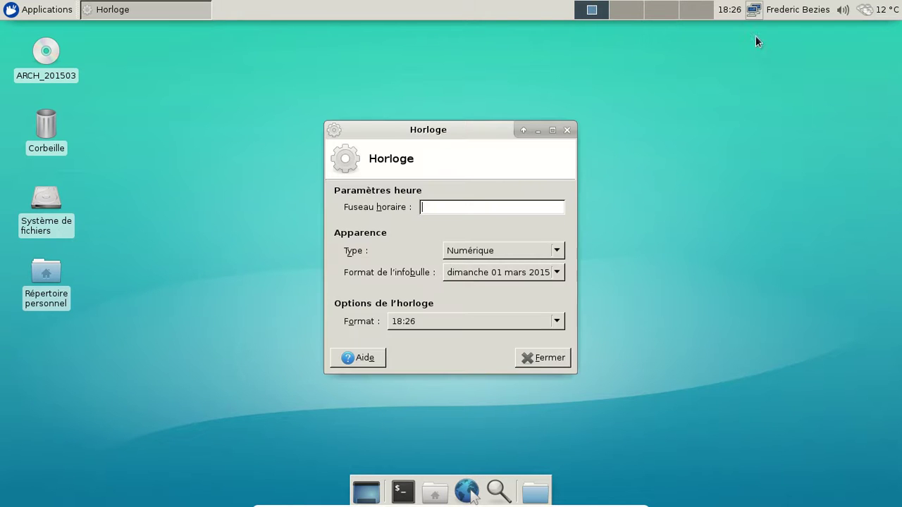
pyautogui.click(565, 131)
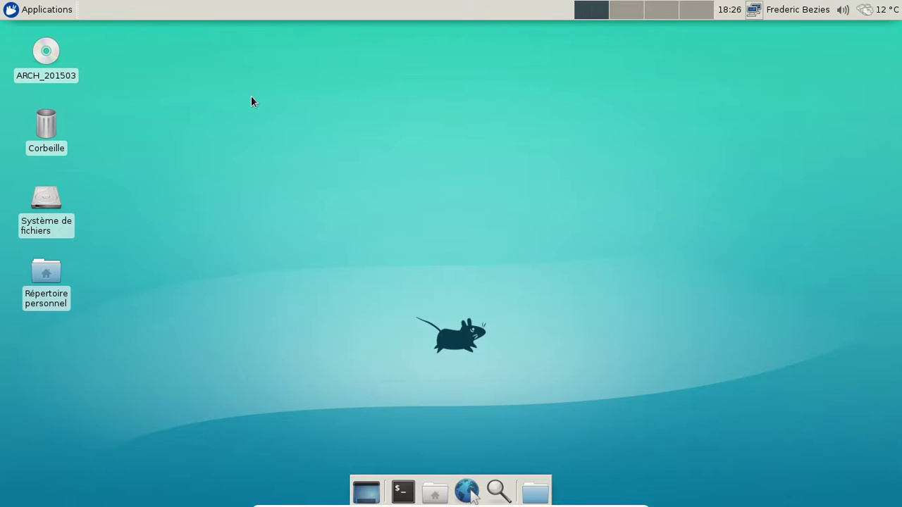
# Step: Open the Xfce settings manager (Gestionnaire de paramètres) and look through all its categories
pyautogui.click(34, 19)
pyautogui.moveTo(126, 108)
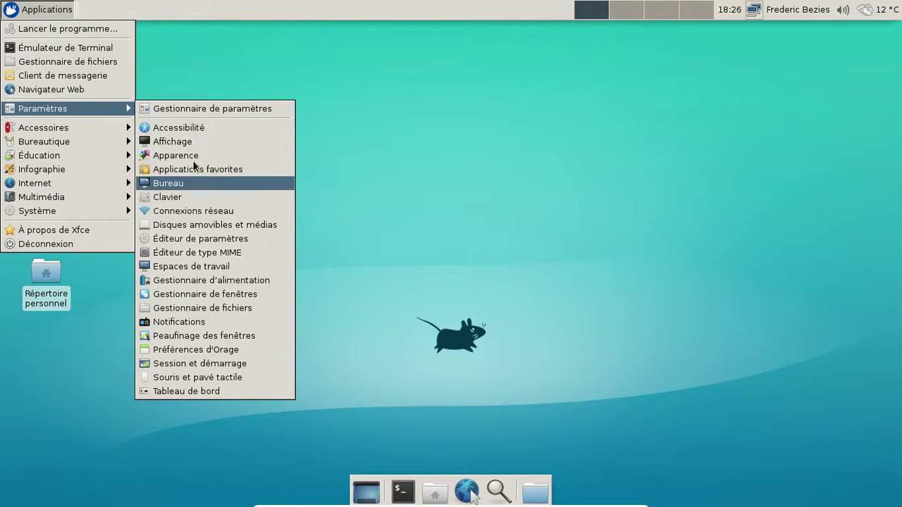
pyautogui.click(178, 109)
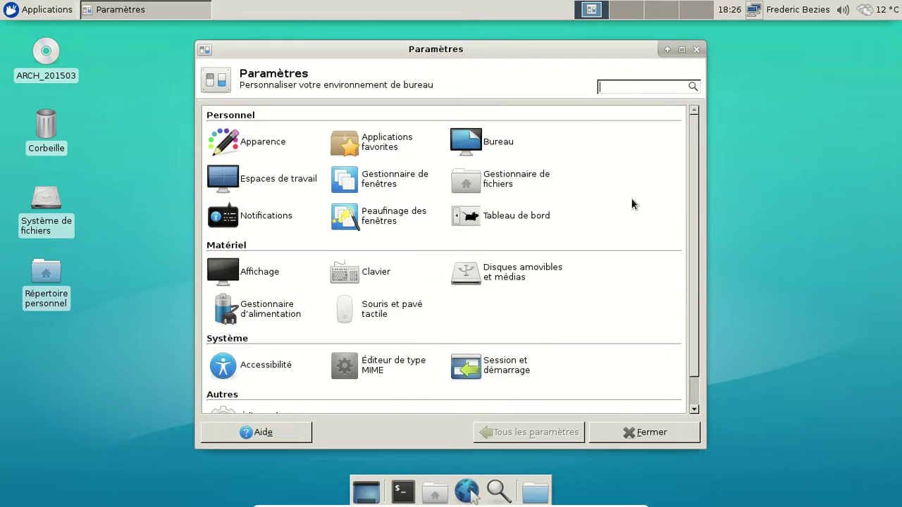
pyautogui.scroll(-1, 632, 205)
pyautogui.scroll(1, 632, 205)
pyautogui.scroll(-1, 560, 275)
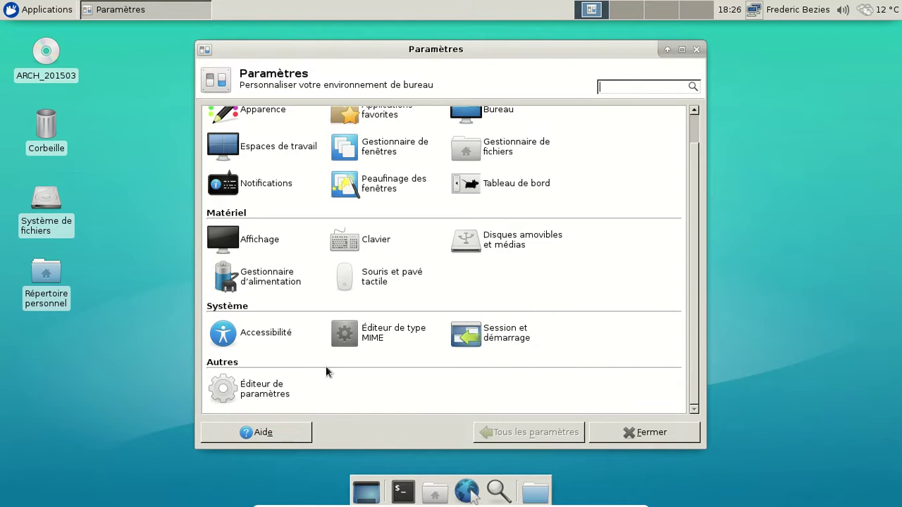
# Step: View the Xfconf settings editor (Éditeur de paramètres), and close it together with the settings manager
pyautogui.click(237, 393)
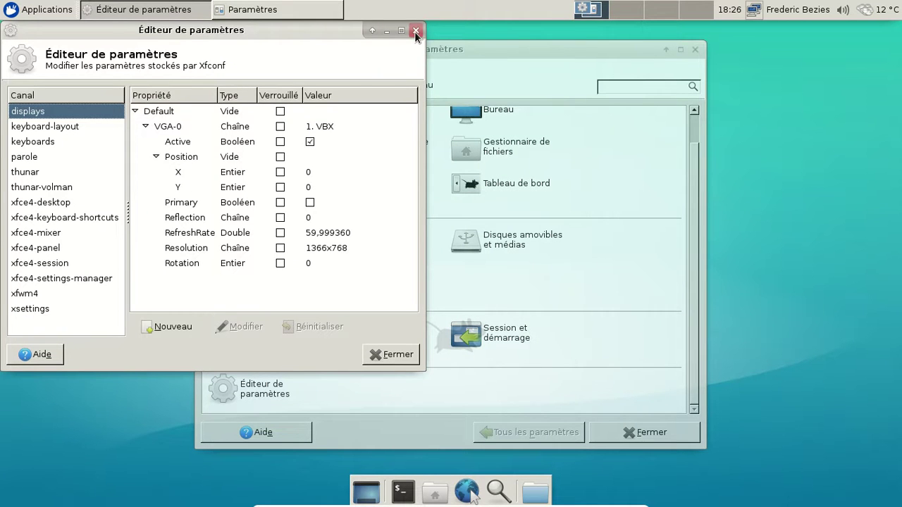
pyautogui.click(416, 31)
pyautogui.scroll(1, 605, 176)
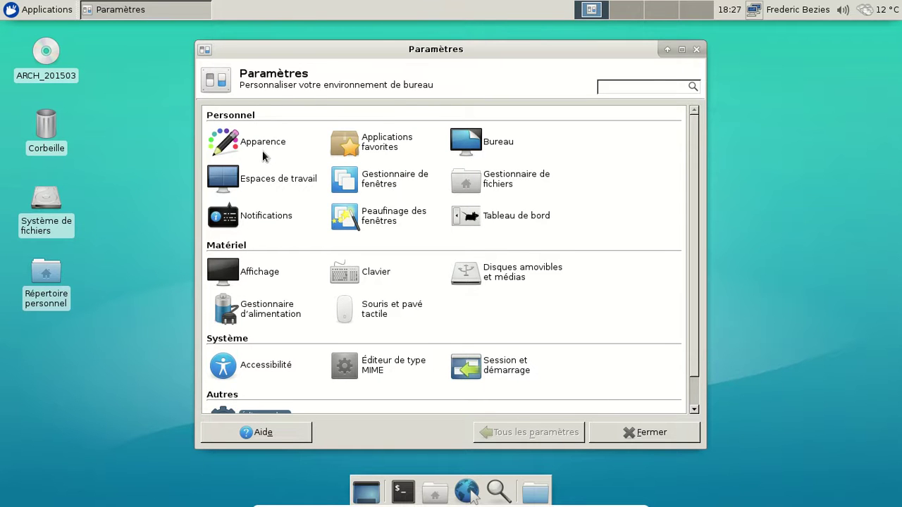
pyautogui.click(696, 49)
# Step: Launch the Ristretto image viewer from the Infographie category, view its version information, and close it
pyautogui.click(57, 13)
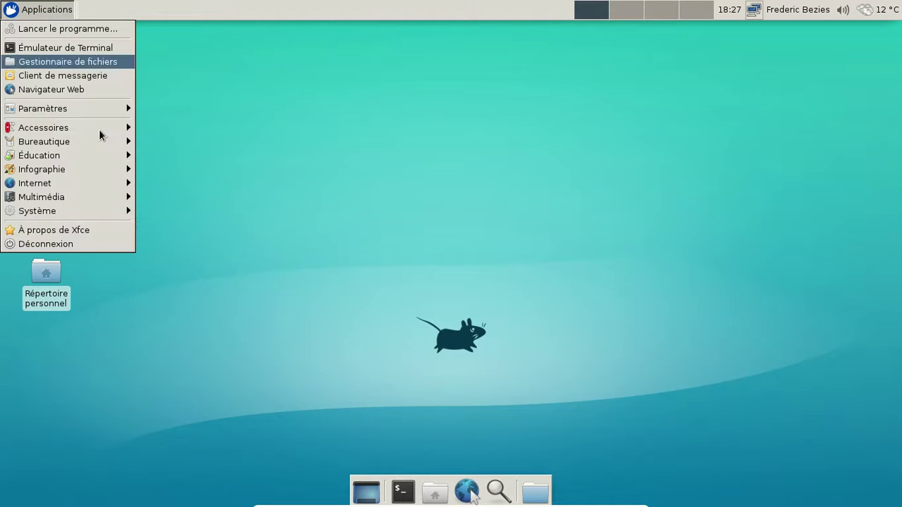
pyautogui.moveTo(102, 211)
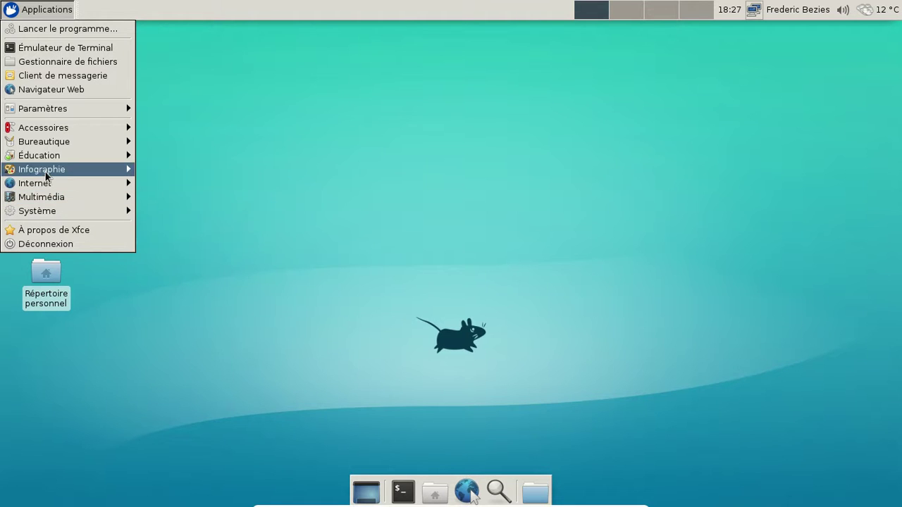
pyautogui.moveTo(50, 170)
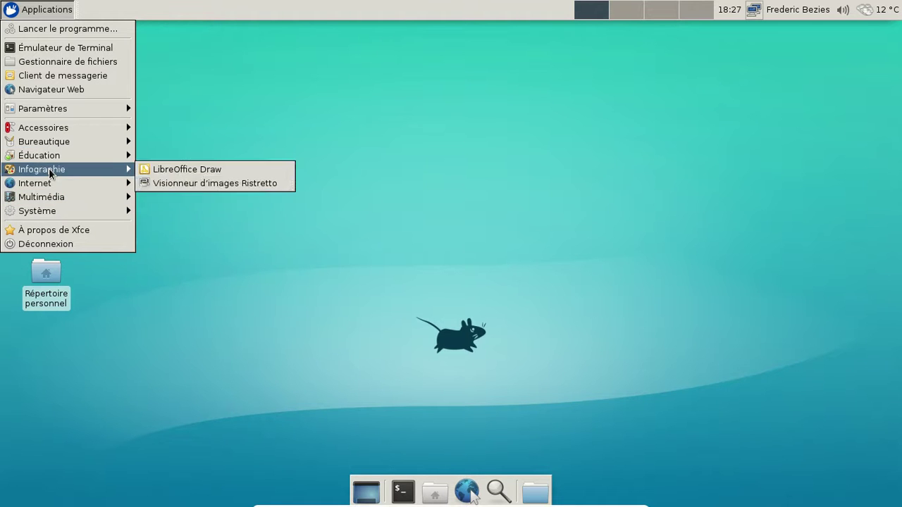
pyautogui.click(202, 186)
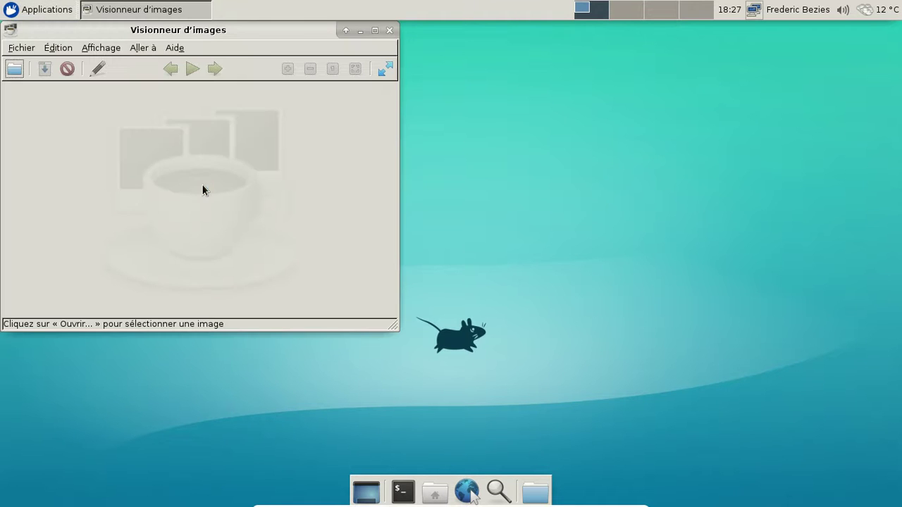
pyautogui.click(175, 47)
pyautogui.click(187, 76)
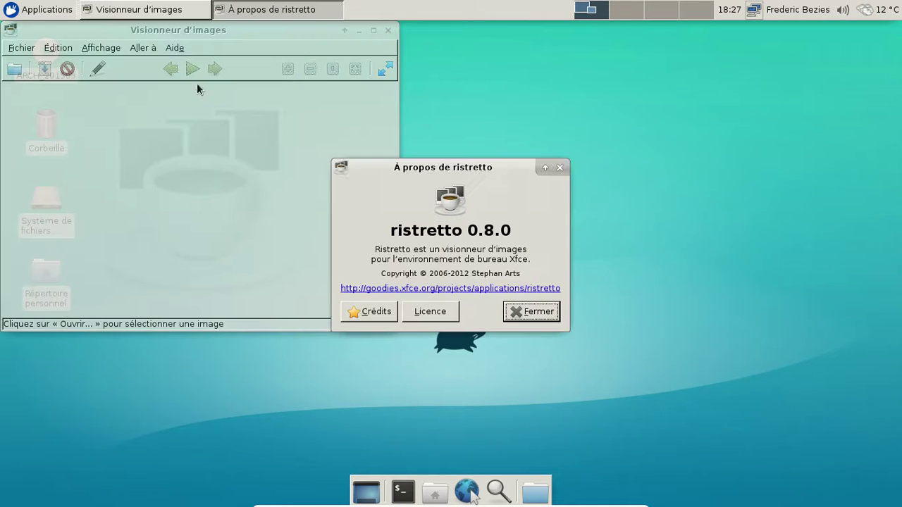
pyautogui.click(529, 310)
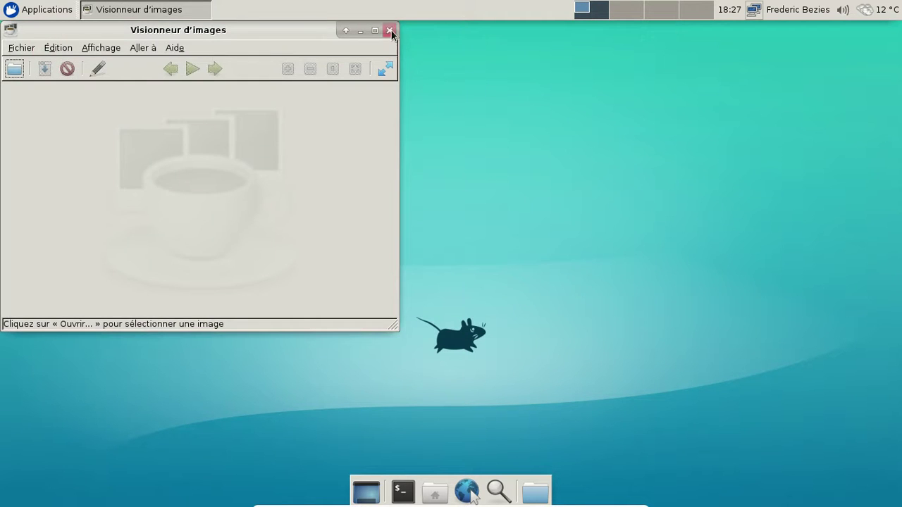
pyautogui.click(388, 30)
# Step: Launch the Orage calendar from the Bureautique category and open its preferences
pyautogui.click(44, 10)
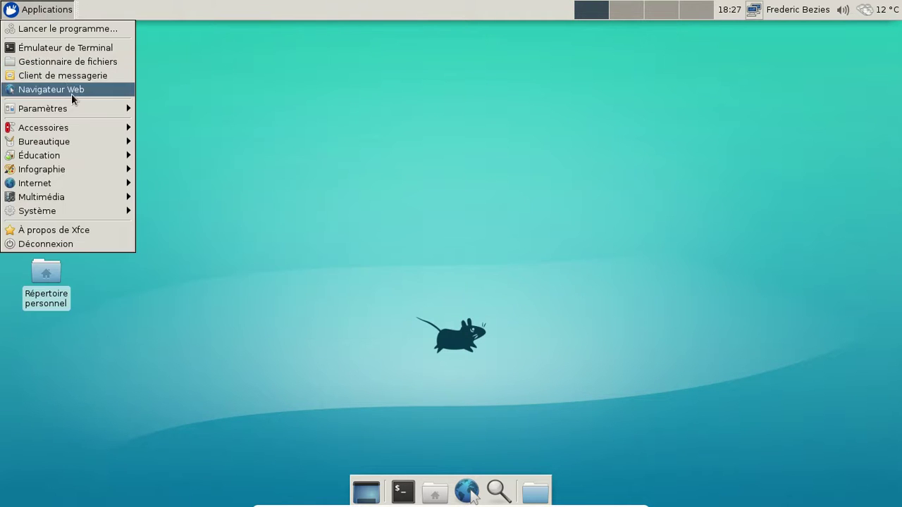
pyautogui.moveTo(127, 109)
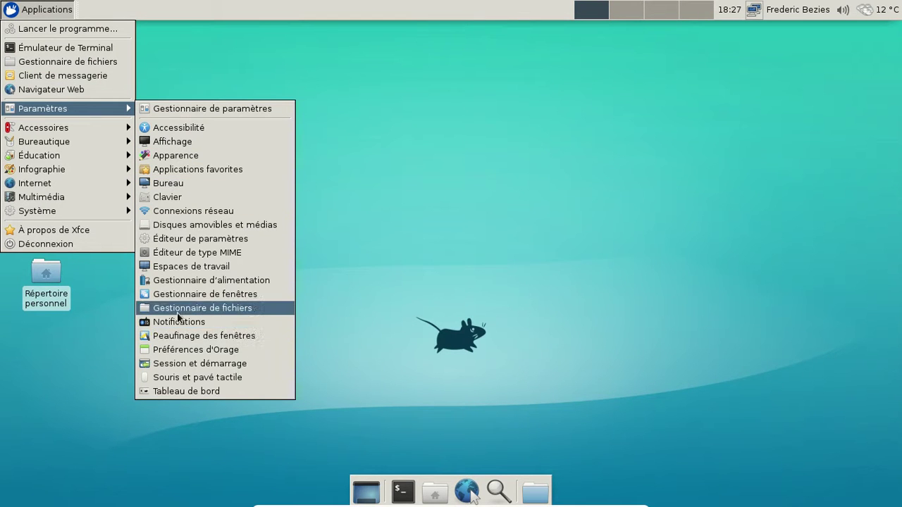
pyautogui.moveTo(56, 148)
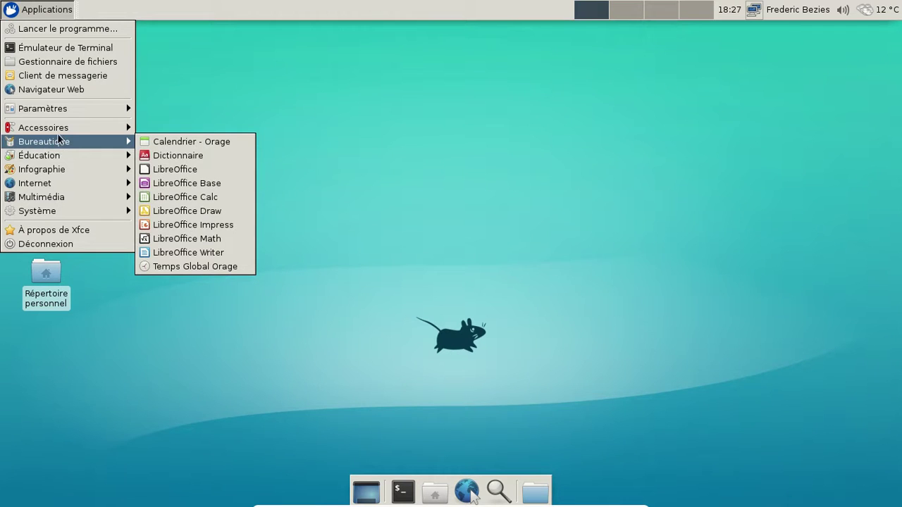
pyautogui.click(197, 141)
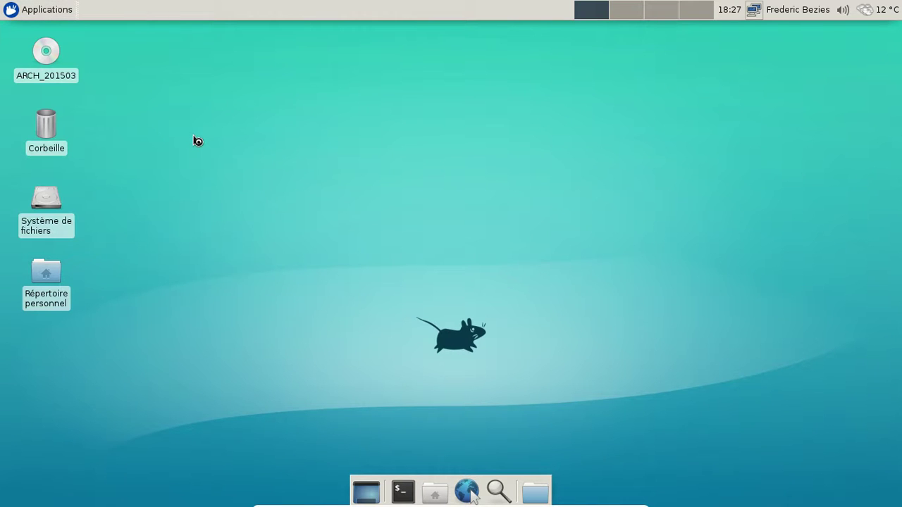
pyautogui.click(409, 200)
pyautogui.click(412, 215)
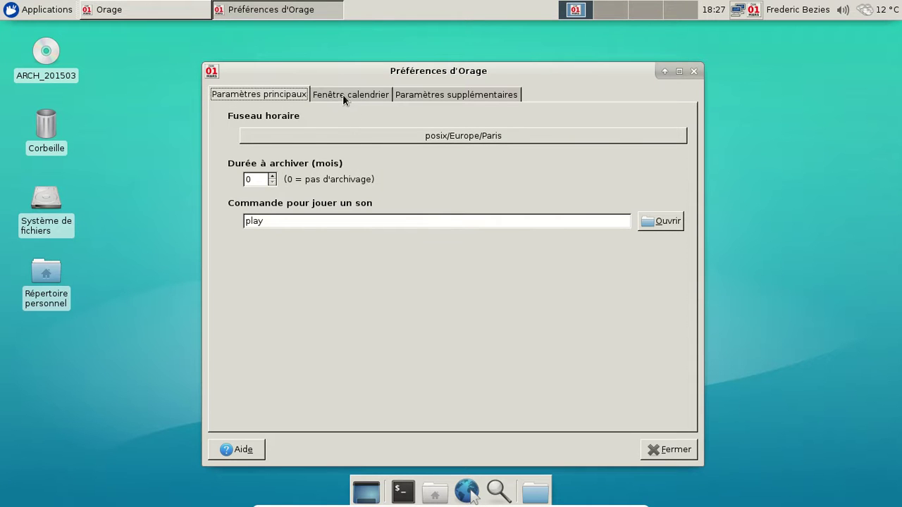
# Step: Review the additional, calendar window and main settings in the Orage preferences
pyautogui.click(427, 95)
pyautogui.click(321, 100)
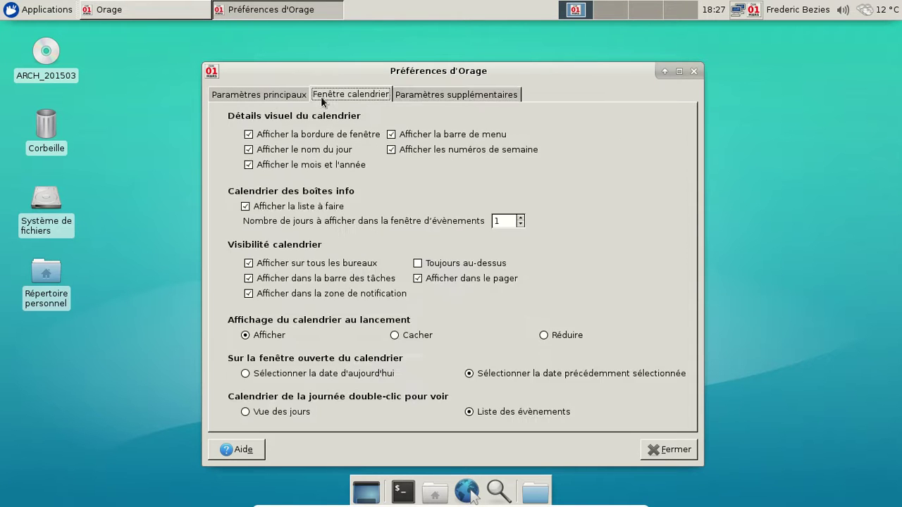
pyautogui.click(265, 97)
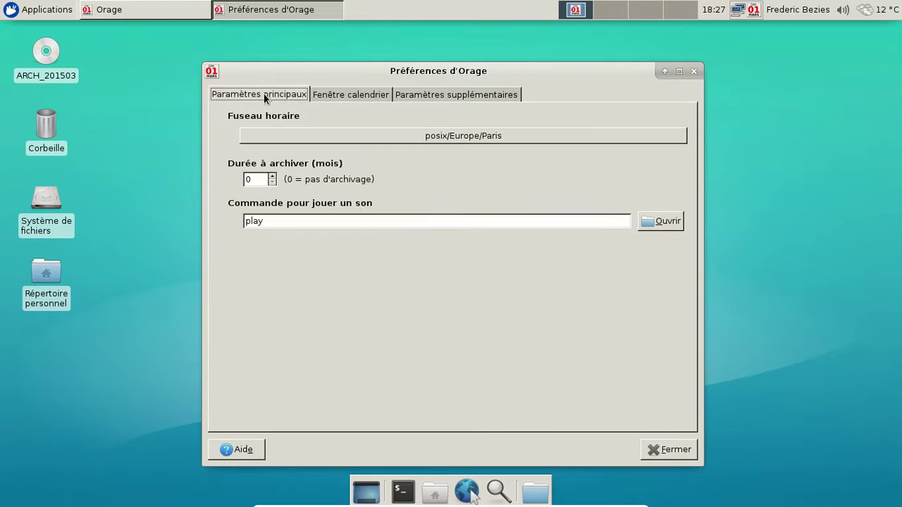
# Step: Close the Orage preferences and calendar window, and quit Orage from its notification area icon
pyautogui.click(656, 445)
pyautogui.click(538, 181)
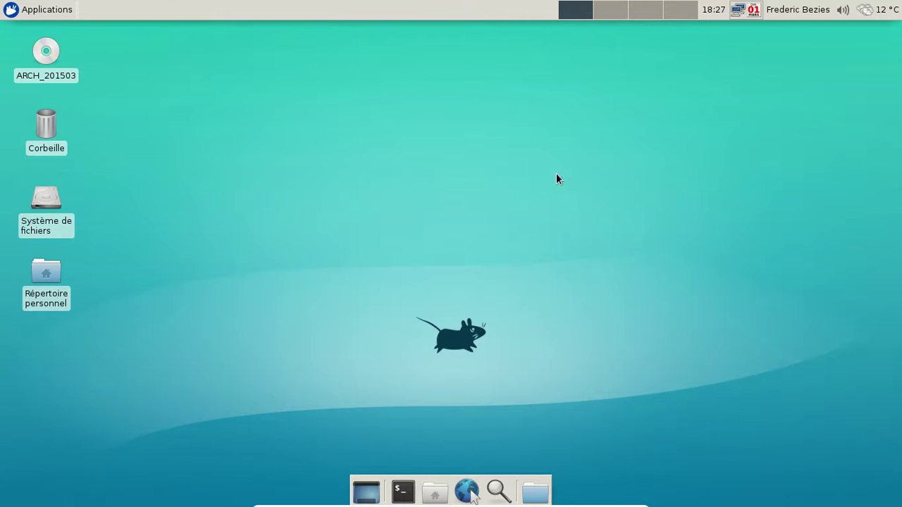
pyautogui.rightClick(748, 15)
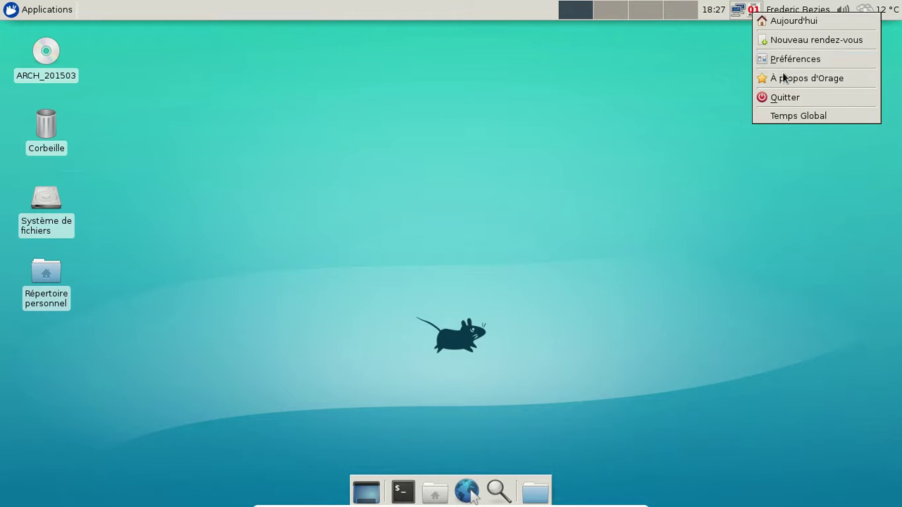
pyautogui.click(787, 97)
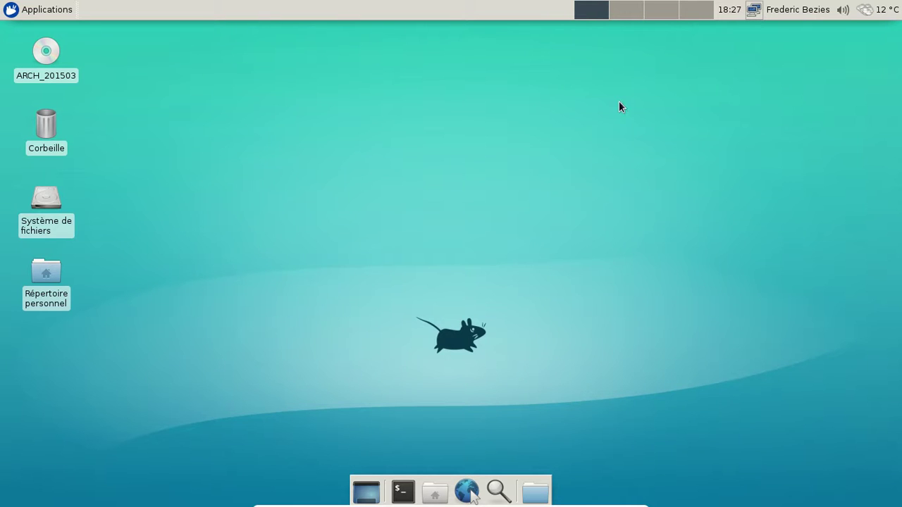
pyautogui.click(50, 10)
pyautogui.moveTo(75, 131)
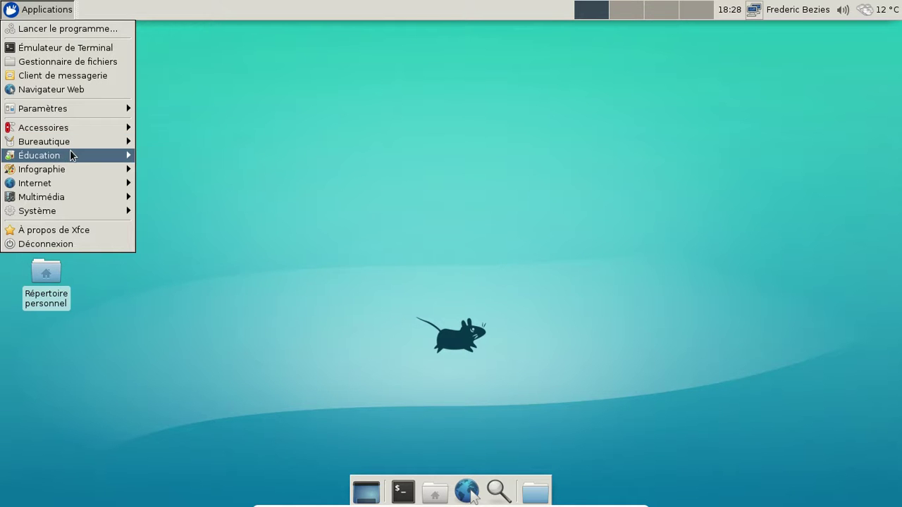
pyautogui.moveTo(70, 171)
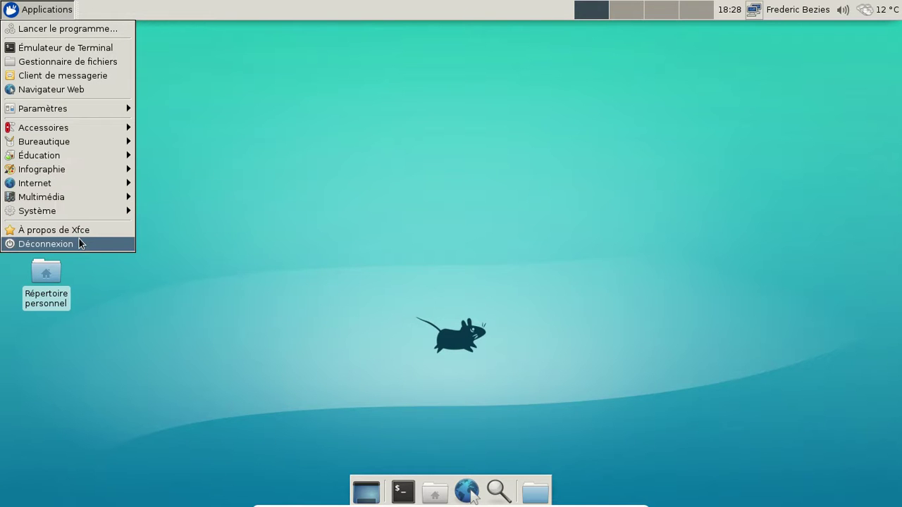
pyautogui.moveTo(60, 108)
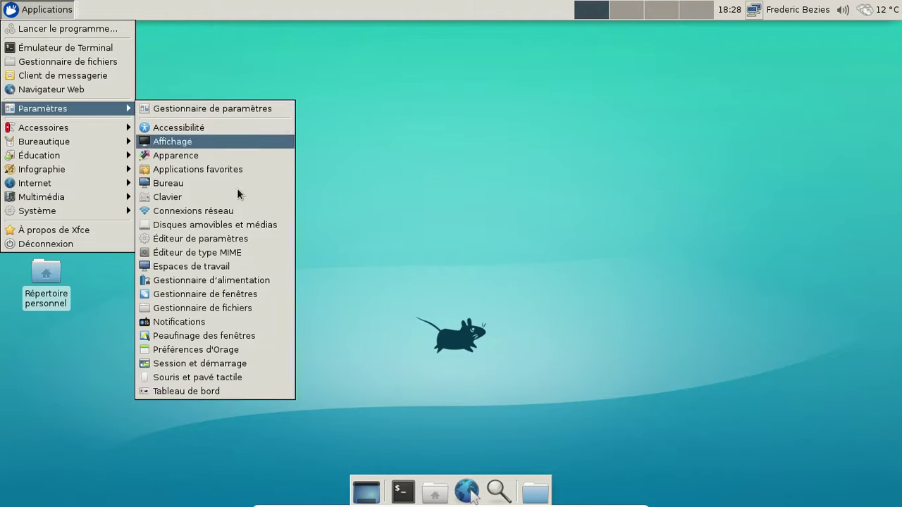
pyautogui.click(79, 283)
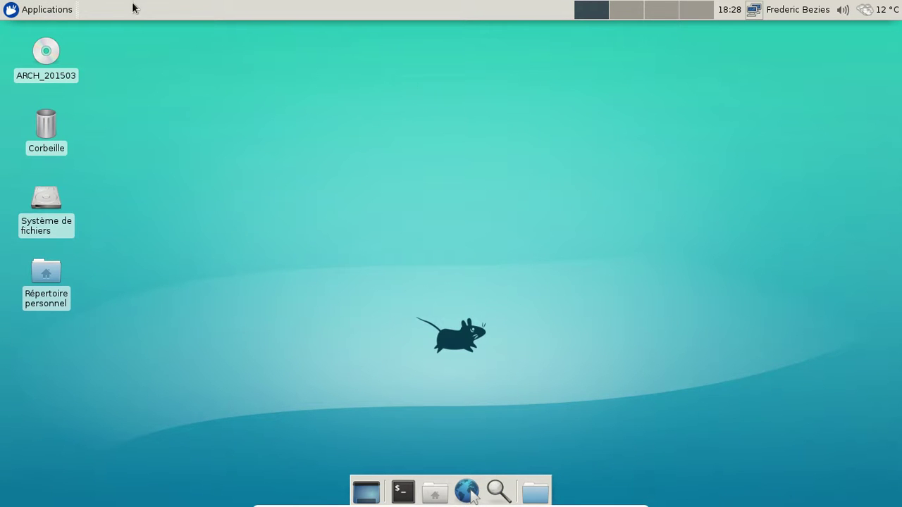
# Step: Open the session logout dialog and shut down the computer
pyautogui.click(27, 9)
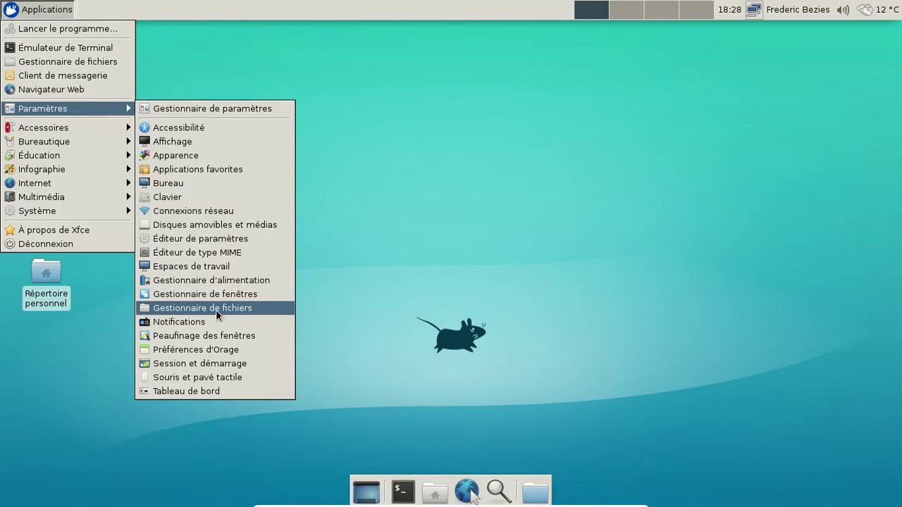
pyautogui.click(89, 245)
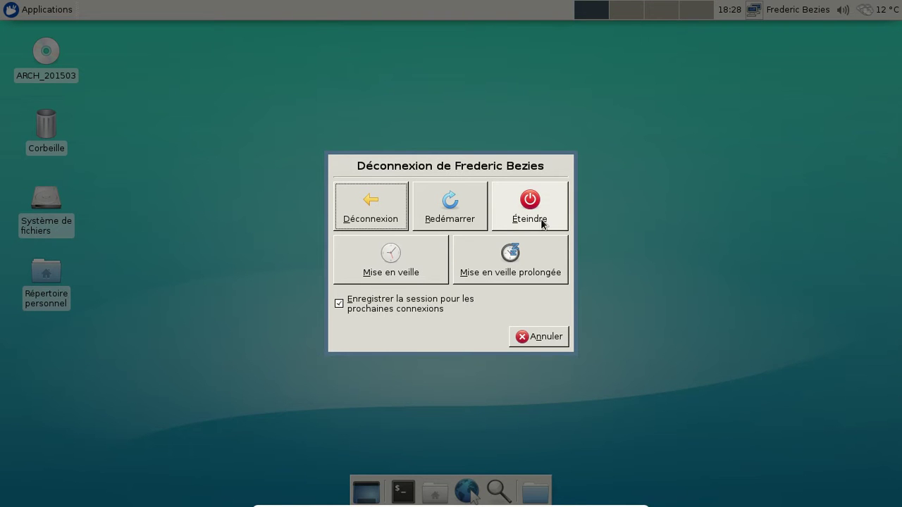
pyautogui.click(541, 223)
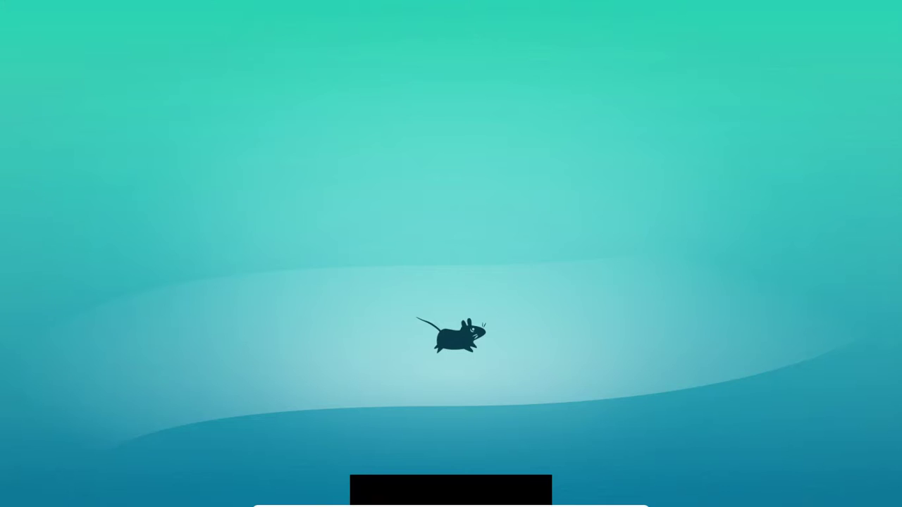